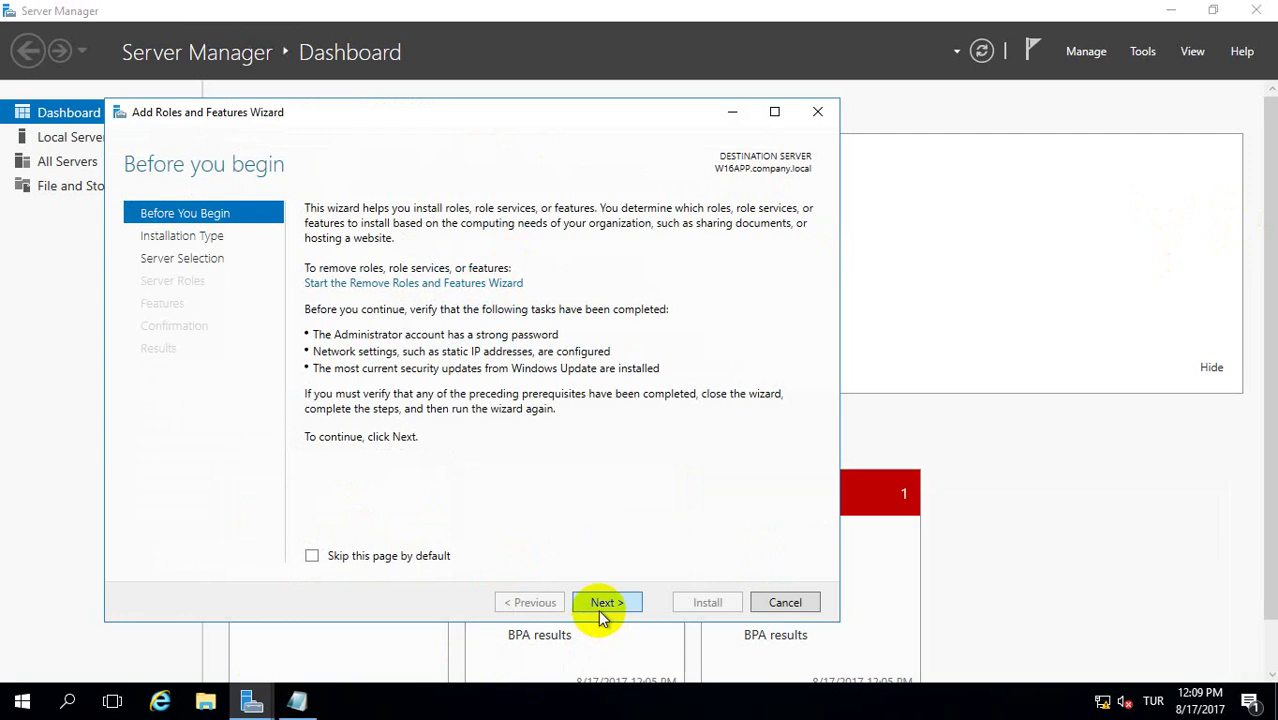
# - Choose a role-based installation on the local server and select the Web Server (IIS) role with its required management tools
pyautogui.click(603, 604)
pyautogui.click(602, 608)
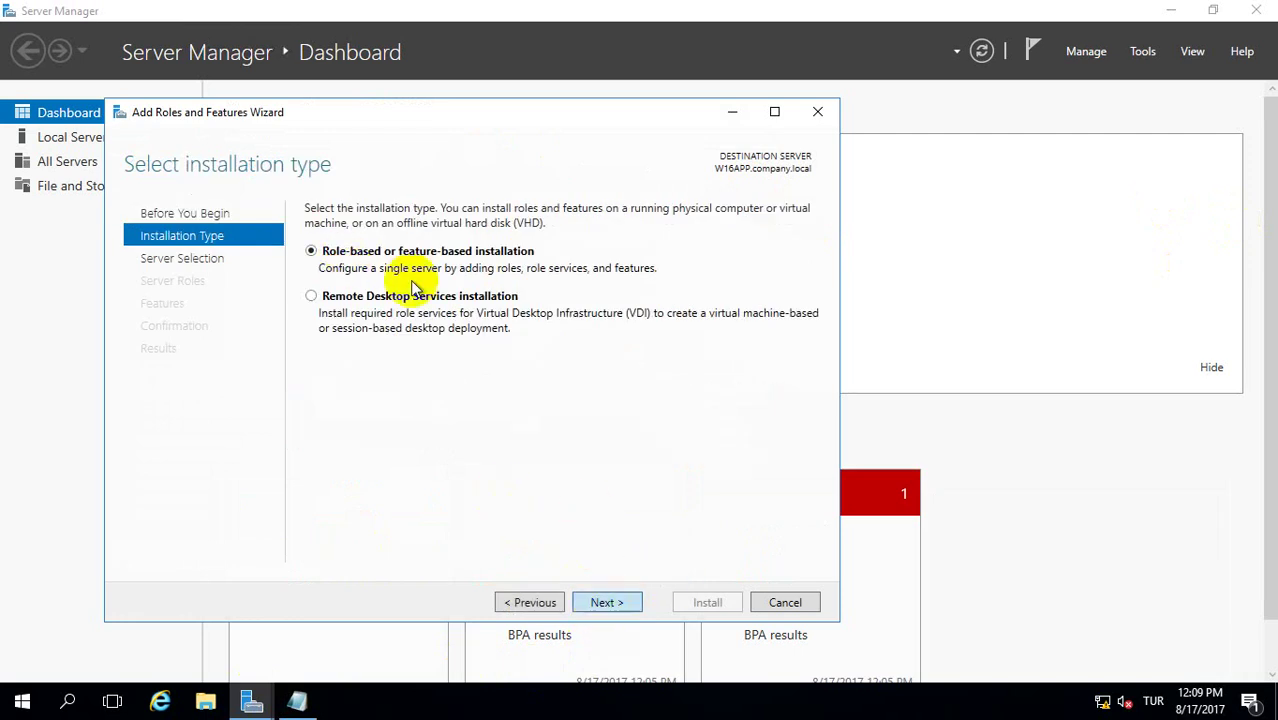
pyautogui.click(600, 602)
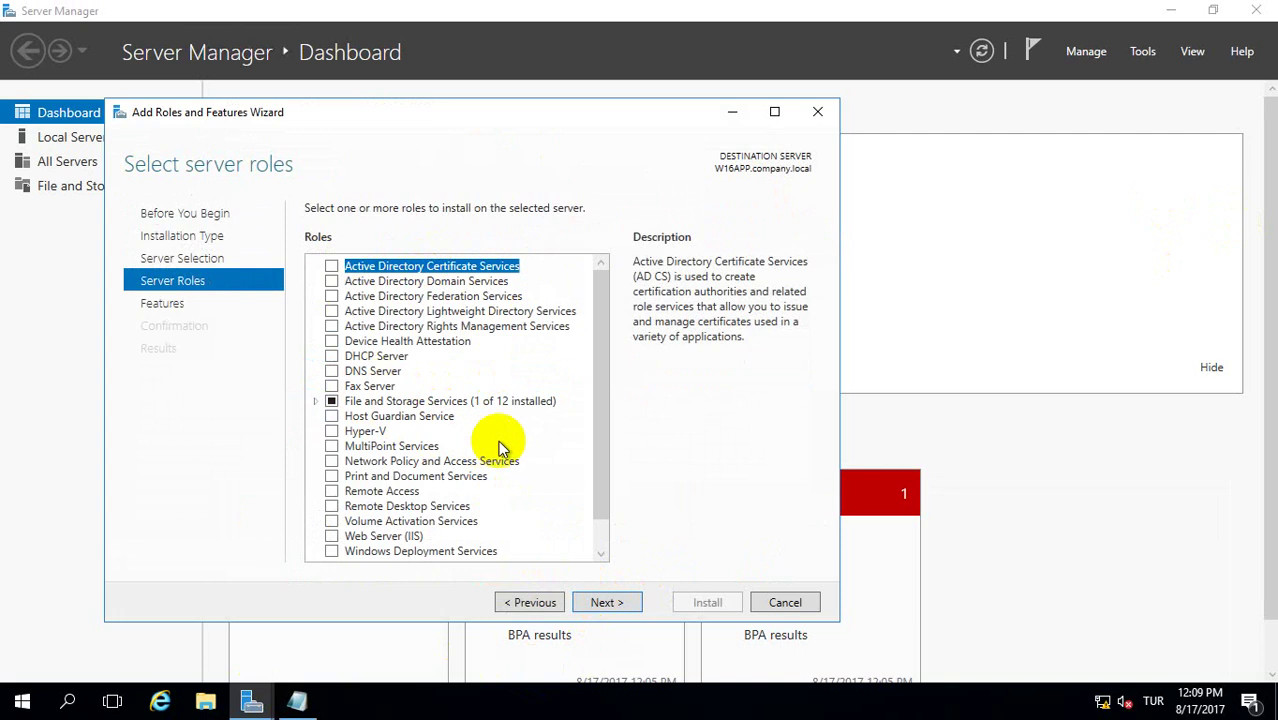
pyautogui.scroll(-1, 527, 441)
pyautogui.click(331, 504)
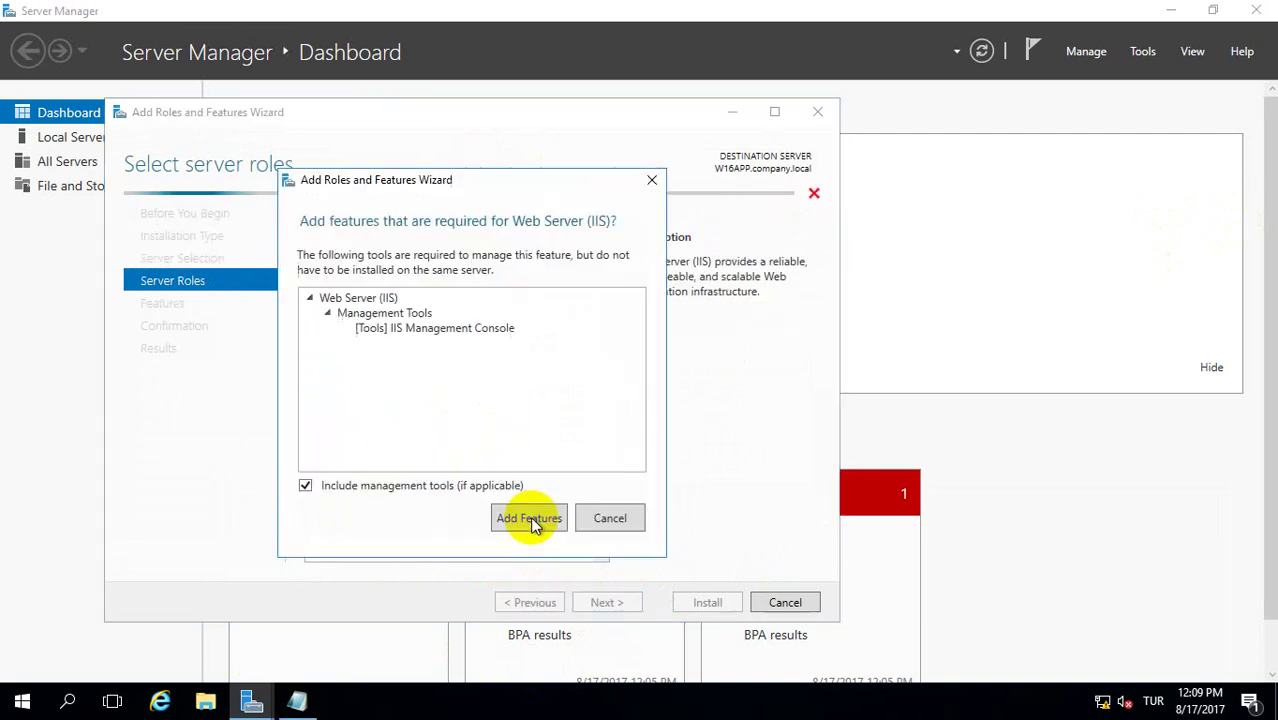
pyautogui.click(528, 516)
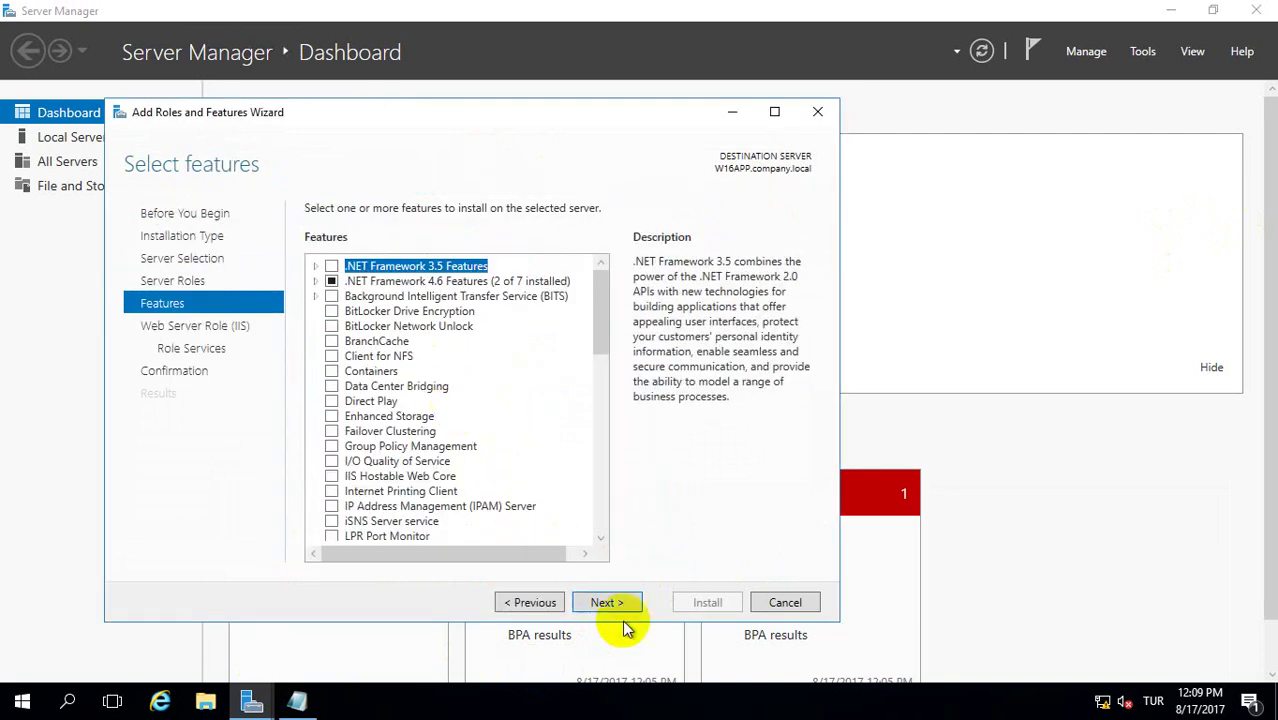
# - Keep the default features and Web Server role services and continue to the installation confirmation
pyautogui.click(602, 601)
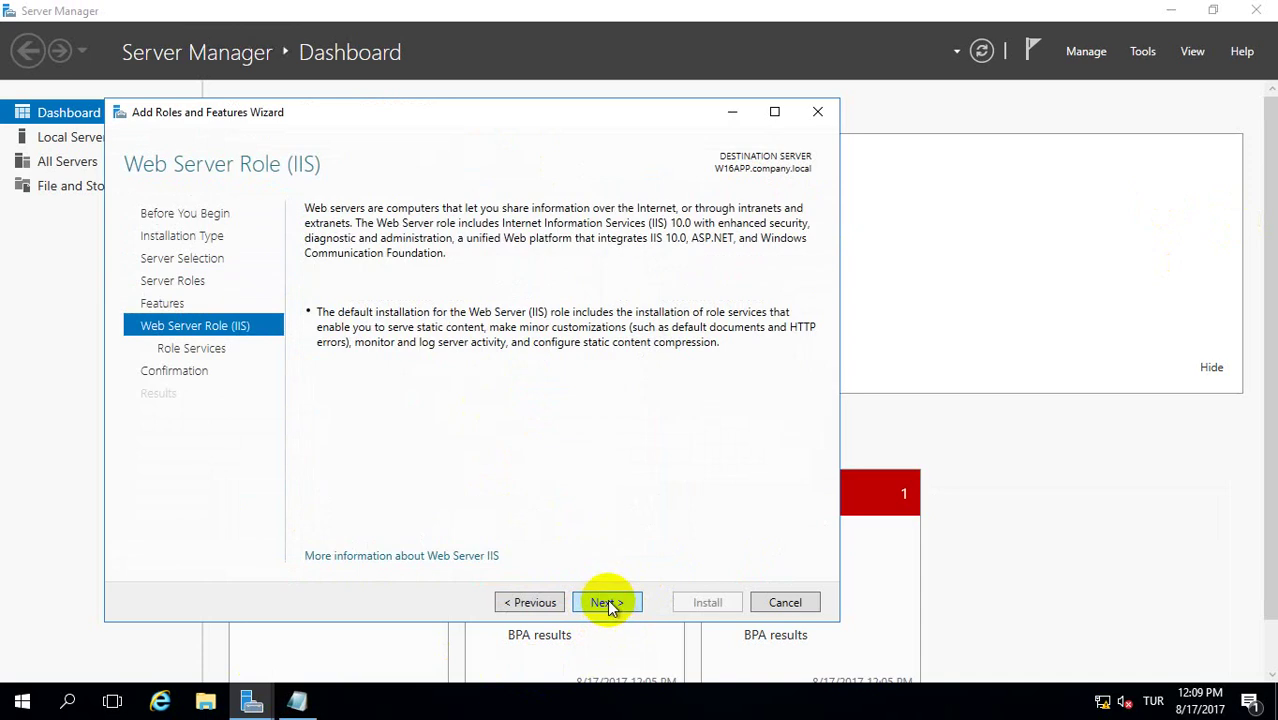
pyautogui.click(606, 600)
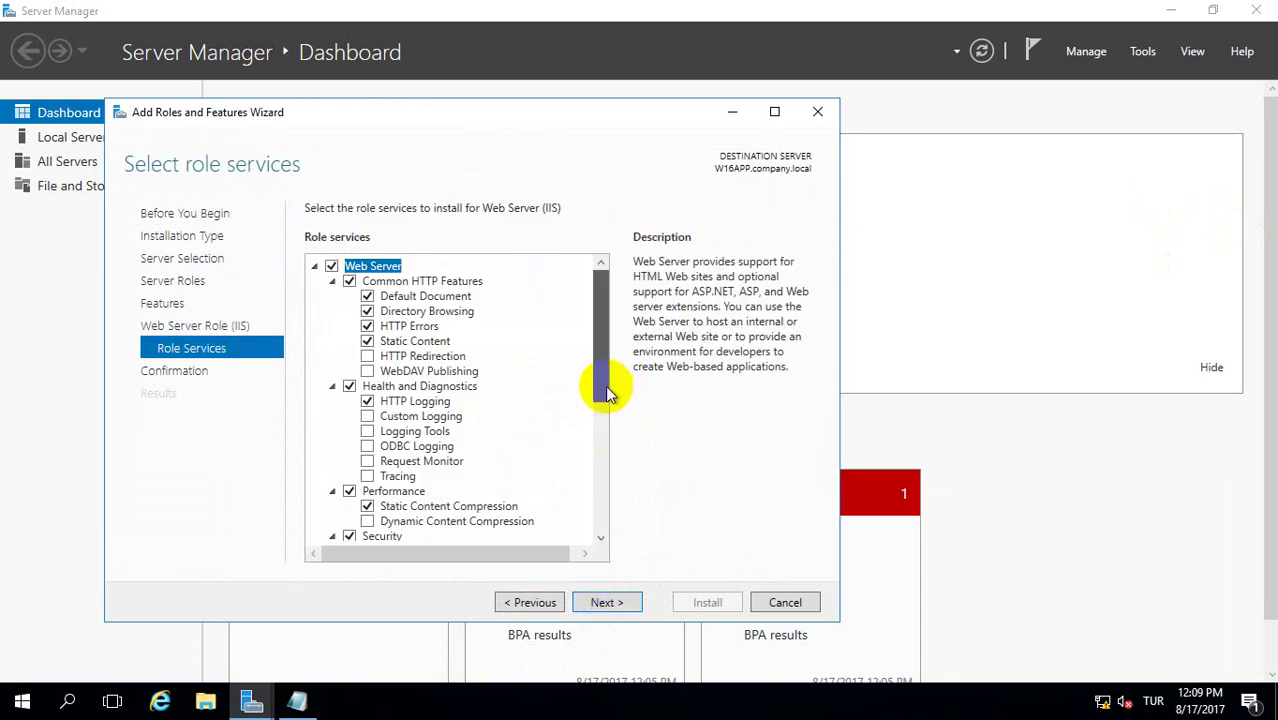
pyautogui.moveTo(602, 391); pyautogui.dragTo(609, 532)
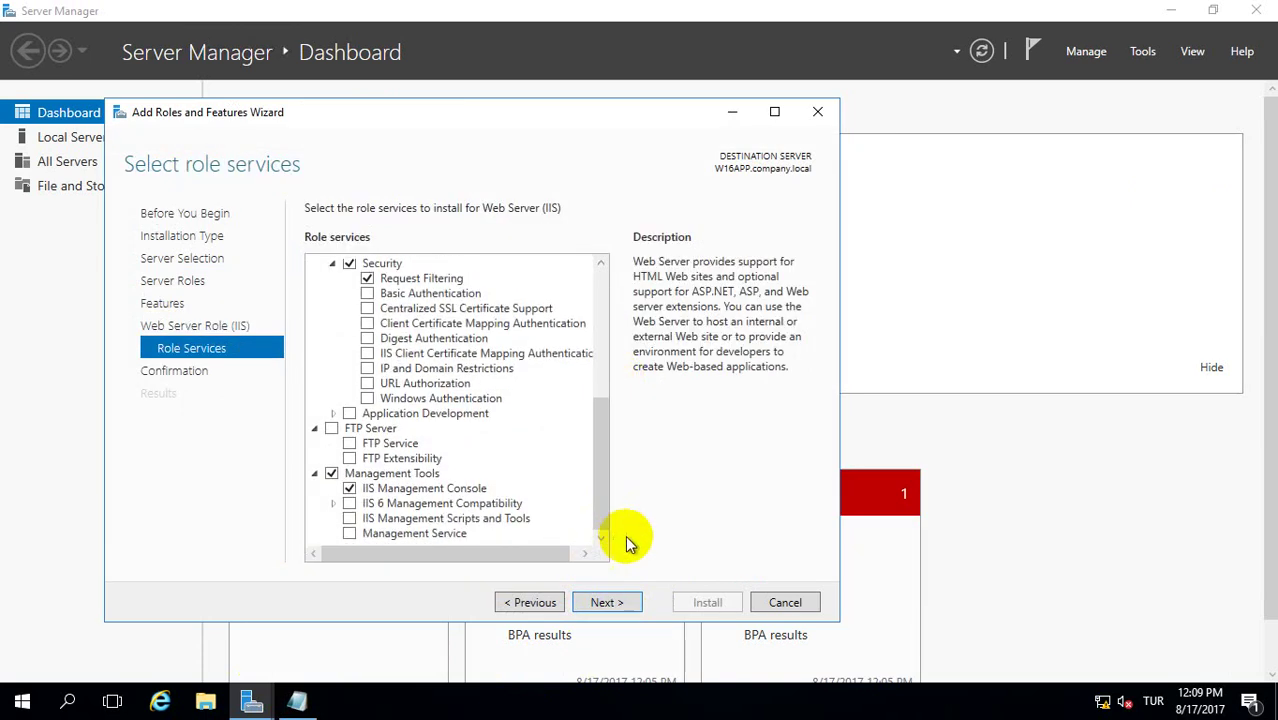
pyautogui.click(606, 602)
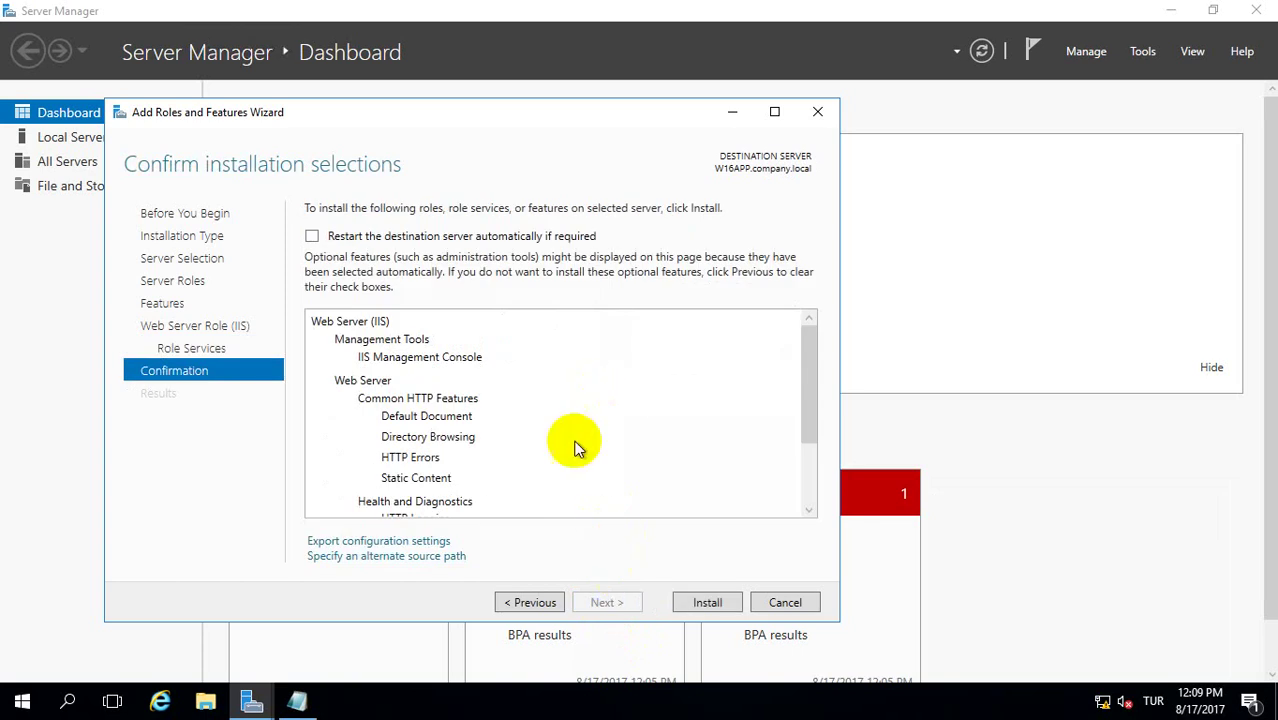
# - Install the Web Server role with automatic restart of the destination server allowed, and close the wizard once it finishes
pyautogui.click(312, 236)
pyautogui.click(701, 416)
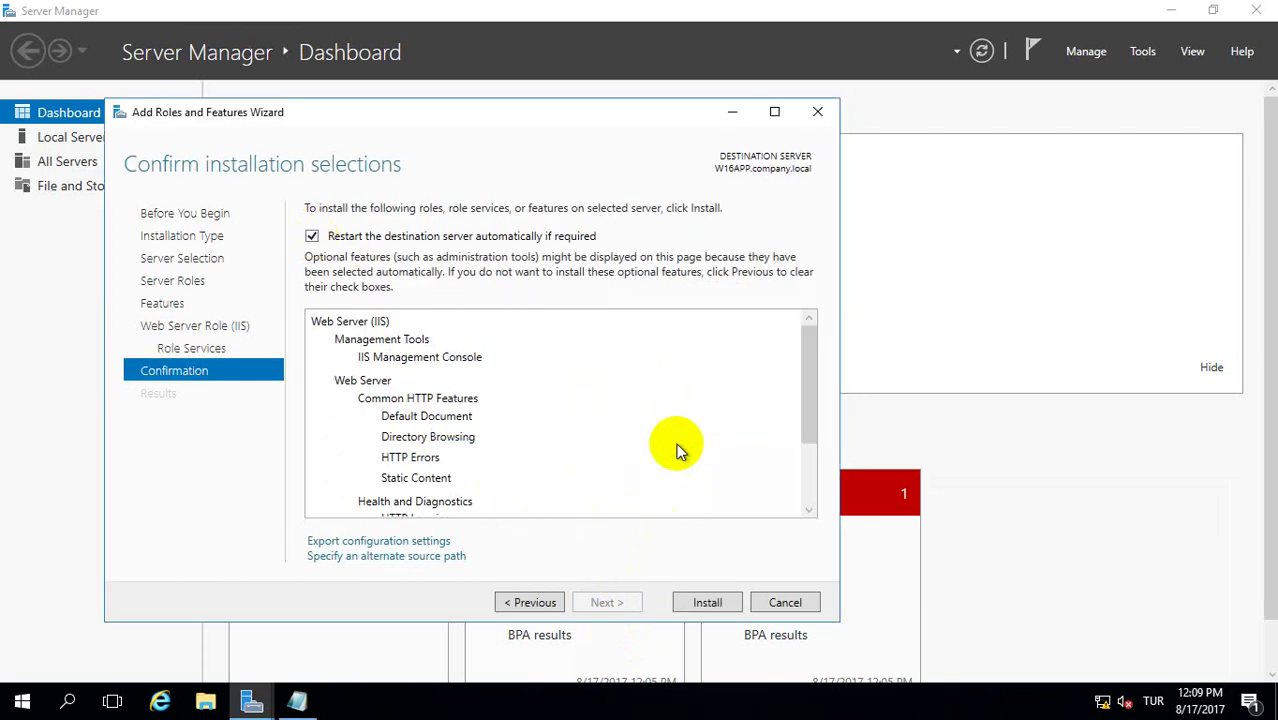
pyautogui.click(706, 602)
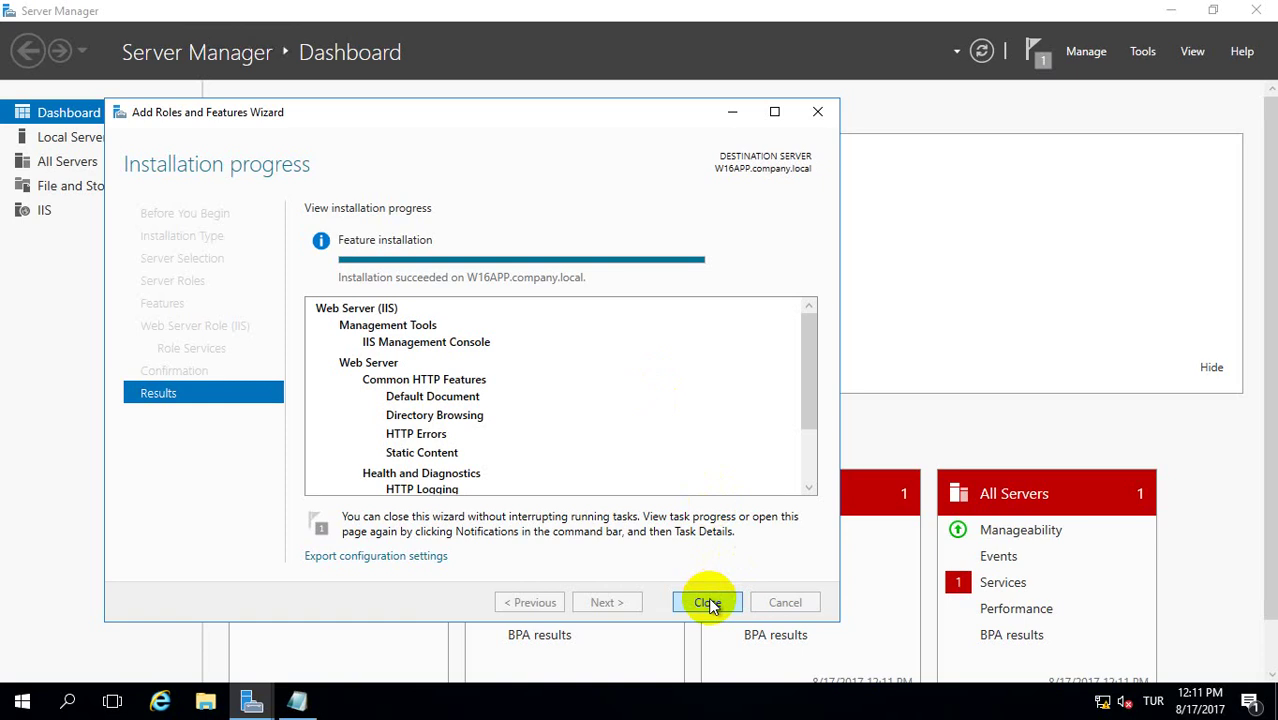
pyautogui.click(708, 604)
# - Minimize the Notepad and Server Manager windows to clear the desktop
pyautogui.click(524, 370)
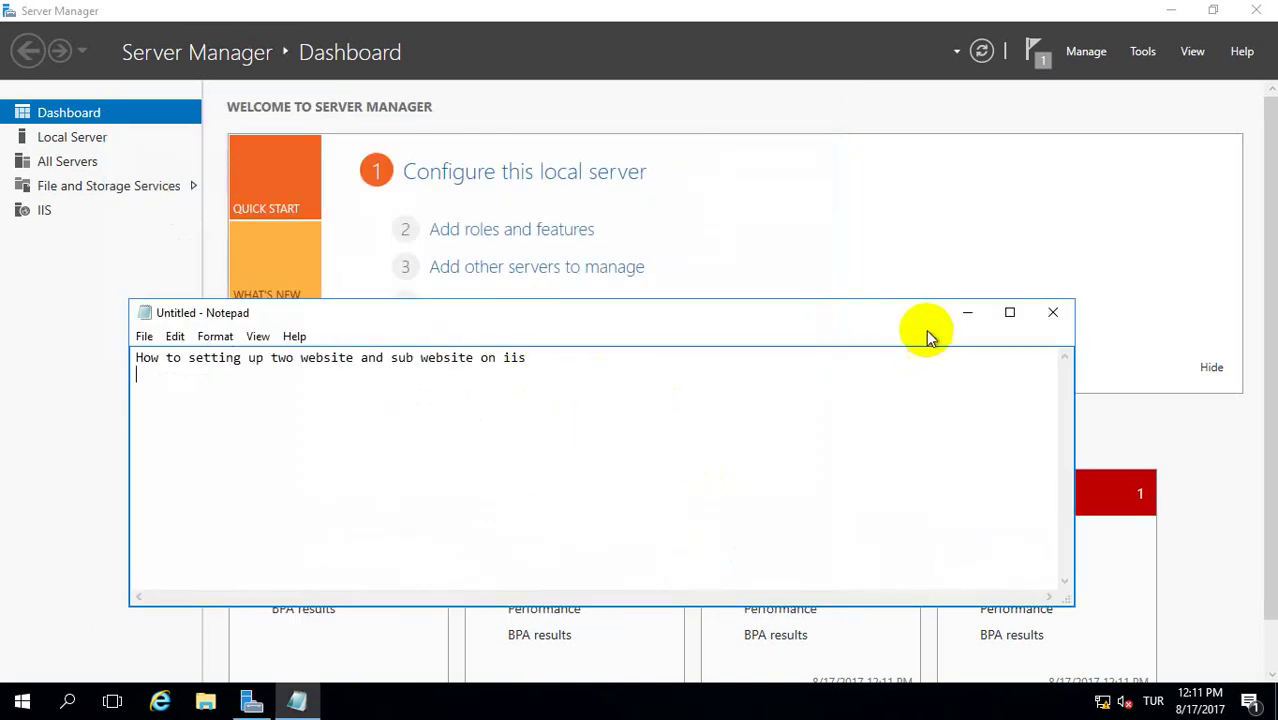
pyautogui.click(965, 313)
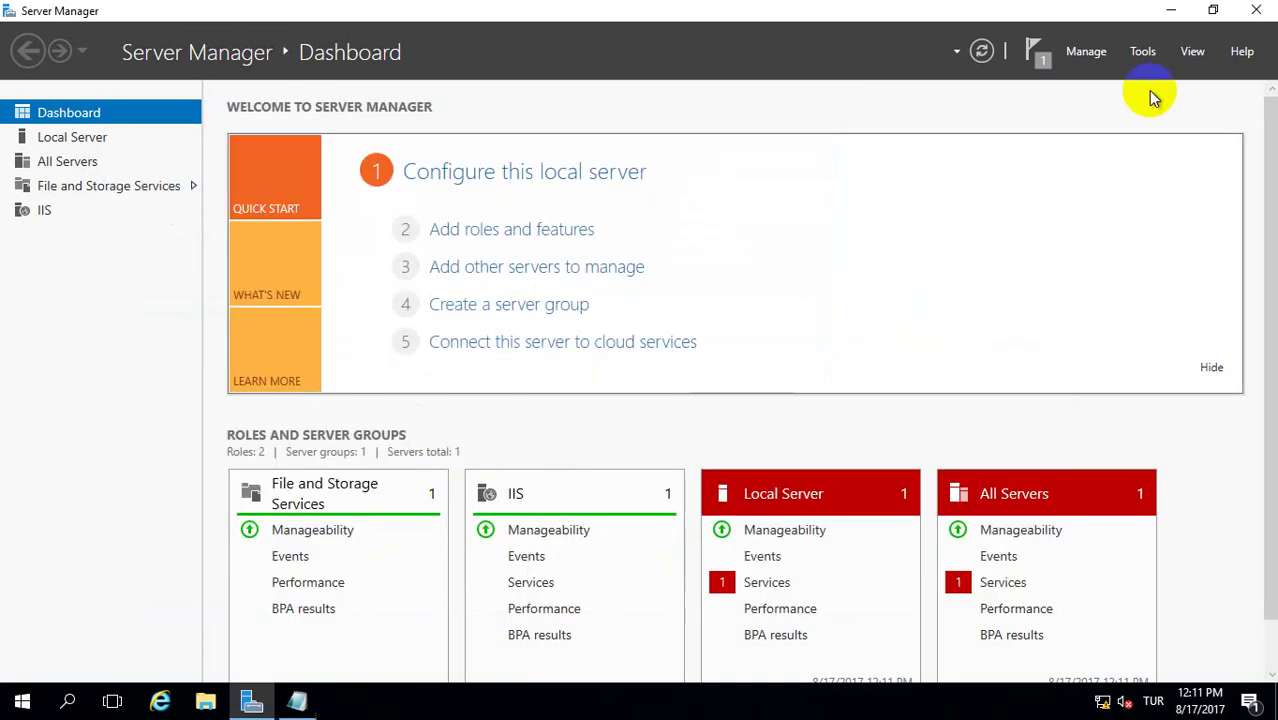
pyautogui.click(1171, 10)
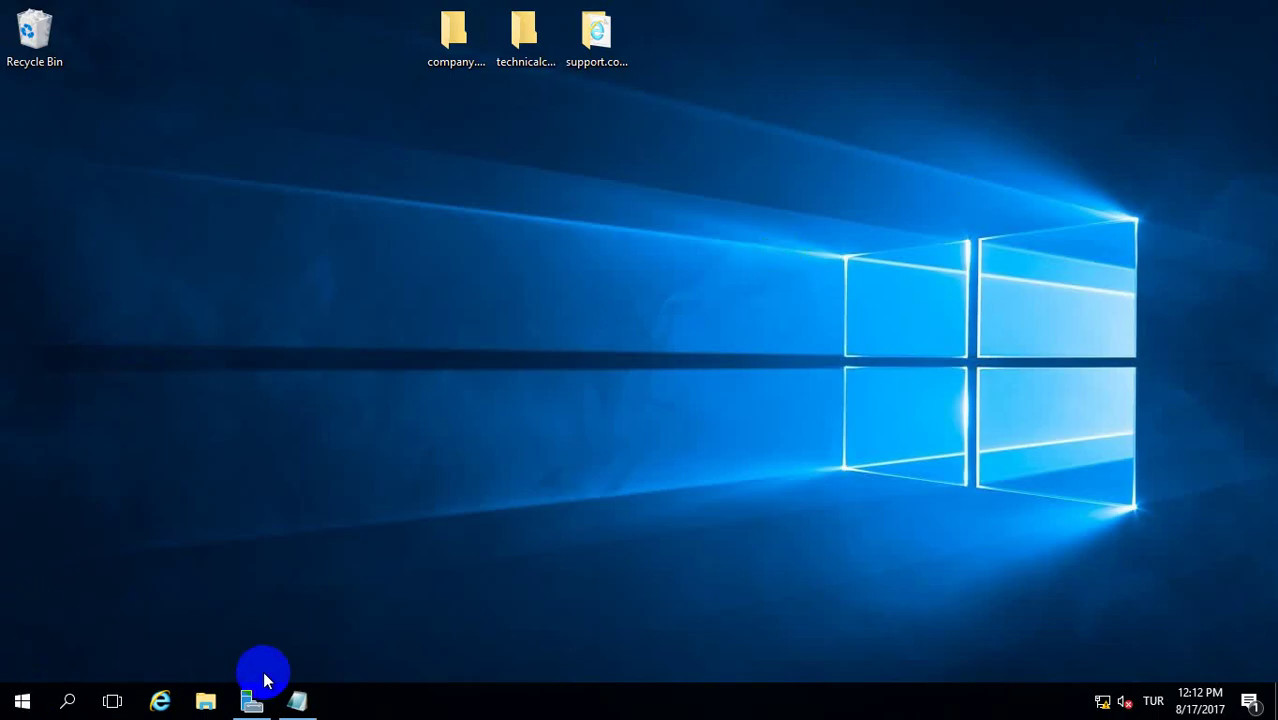
# - Open Internet Information Services (IIS) Manager from the Windows Administrative Tools
pyautogui.click(22, 700)
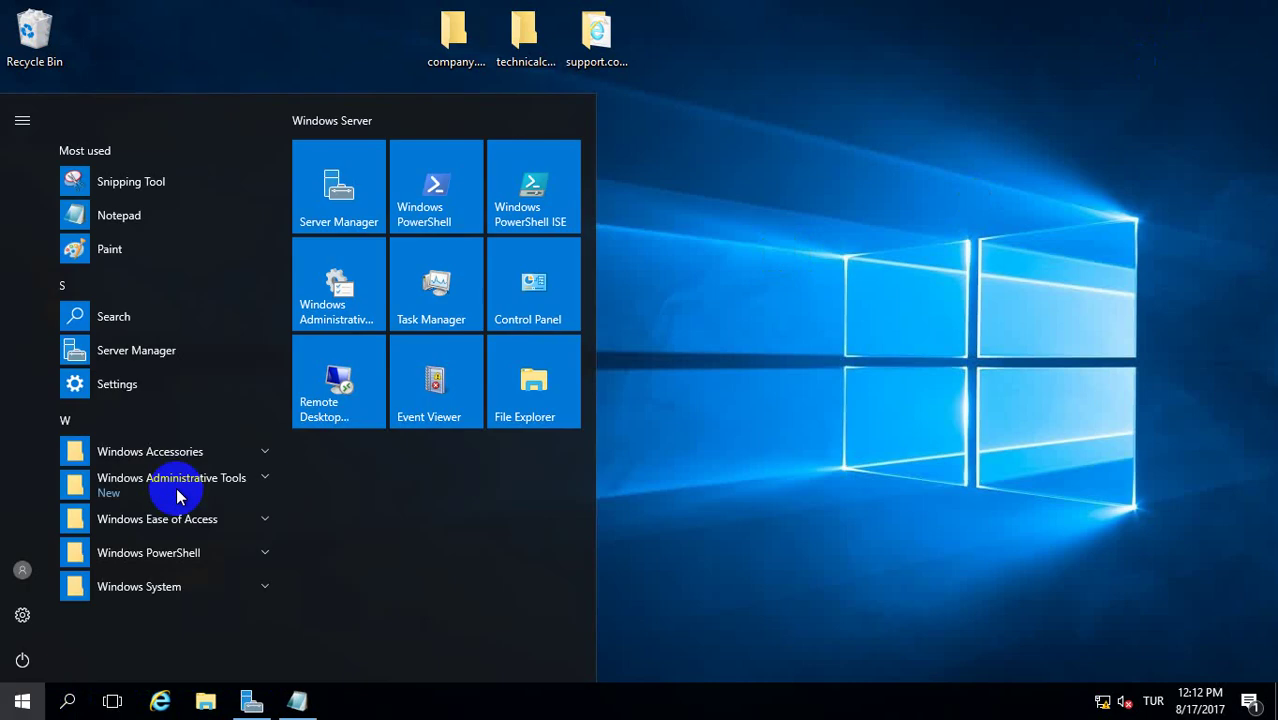
pyautogui.click(150, 486)
pyautogui.scroll(-1, 178, 560)
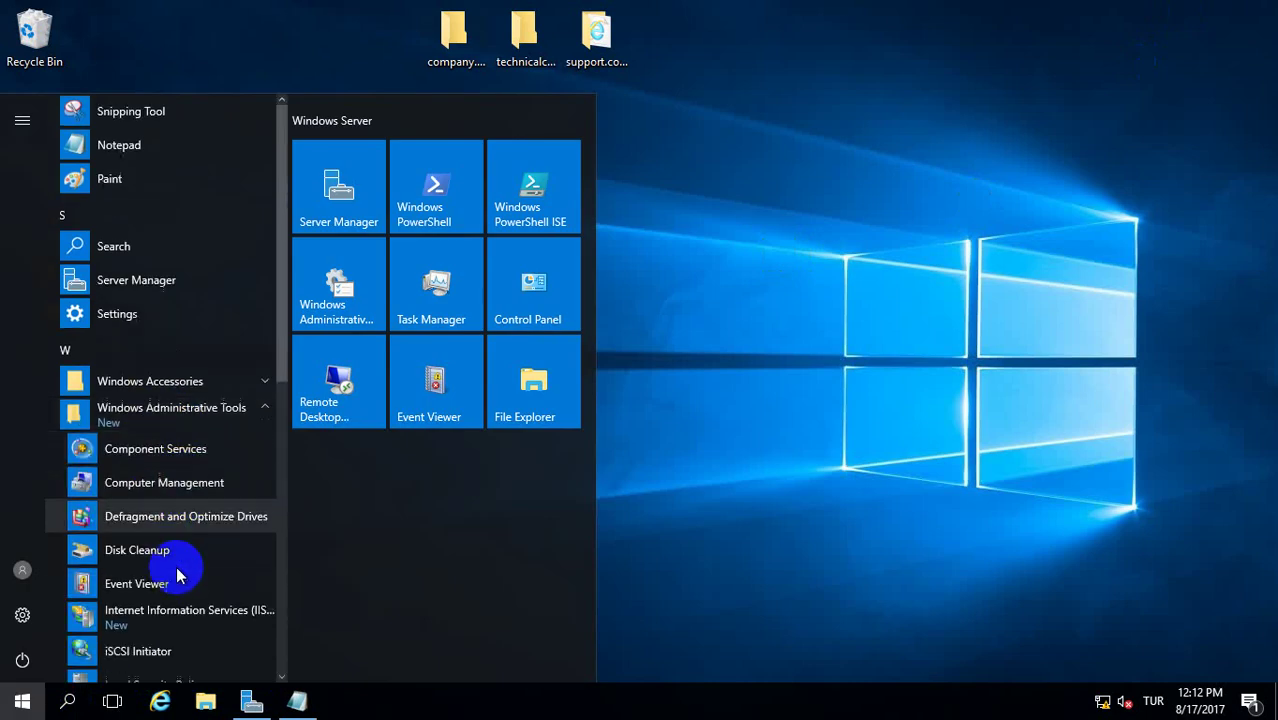
pyautogui.scroll(-2, 176, 570)
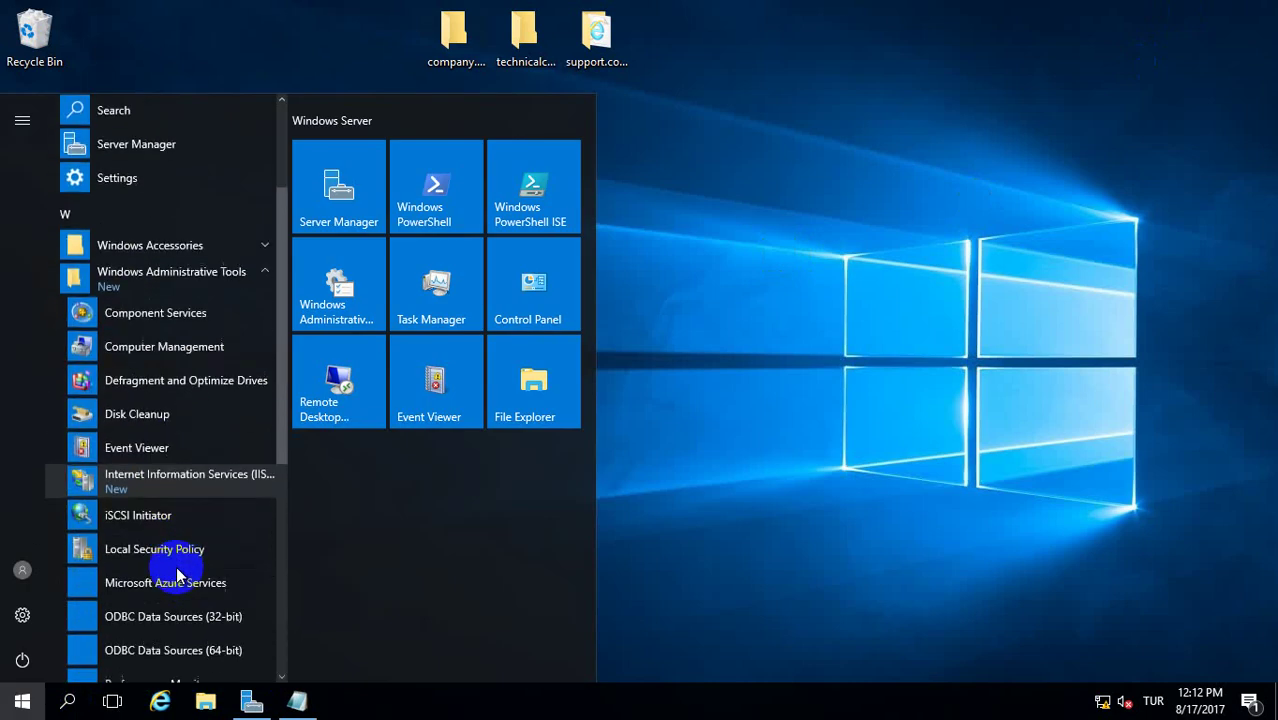
pyautogui.click(172, 480)
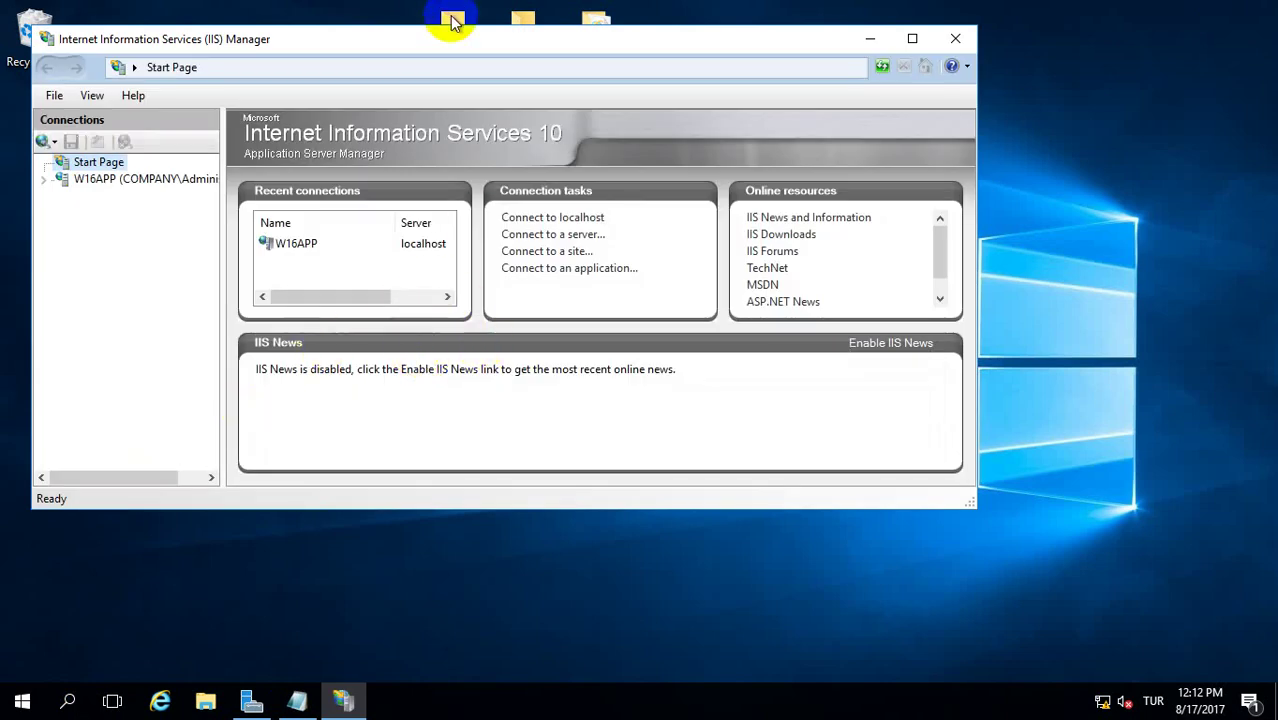
# - Maximize the IIS Manager window and widen the Connections area to fit the full server name
pyautogui.doubleClick(435, 43)
pyautogui.click(435, 43)
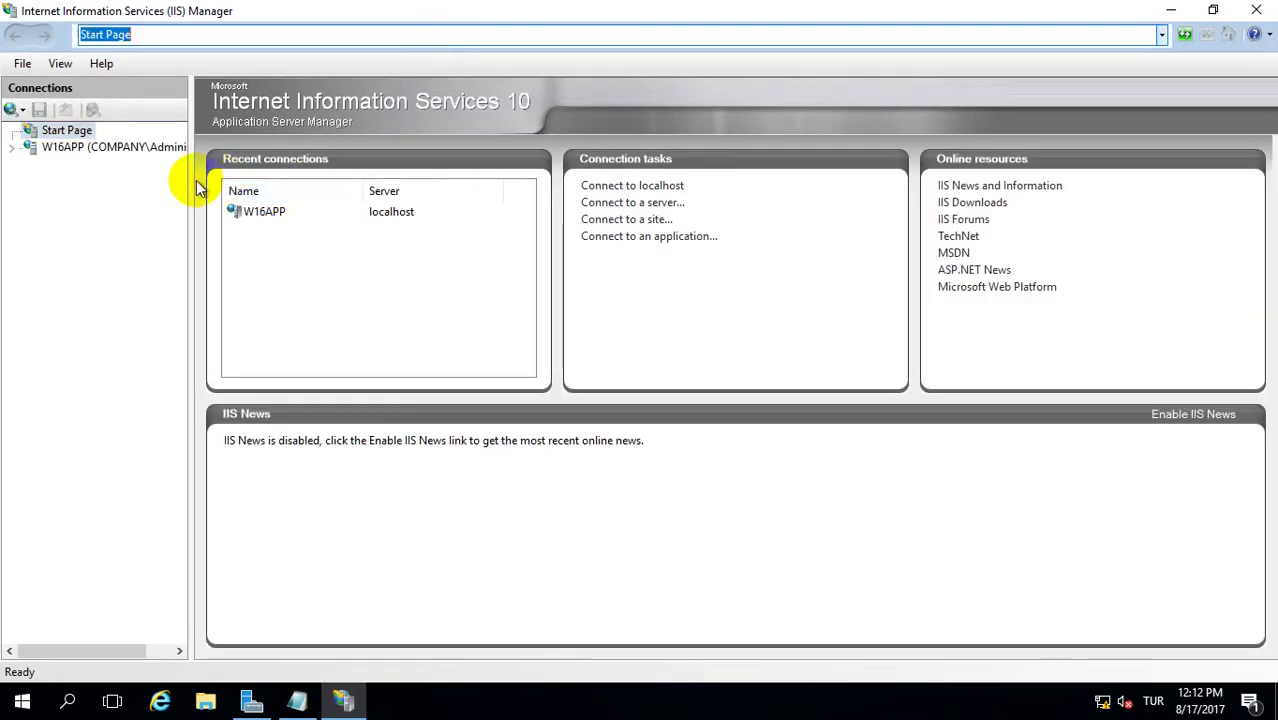
pyautogui.moveTo(190, 180); pyautogui.dragTo(297, 191)
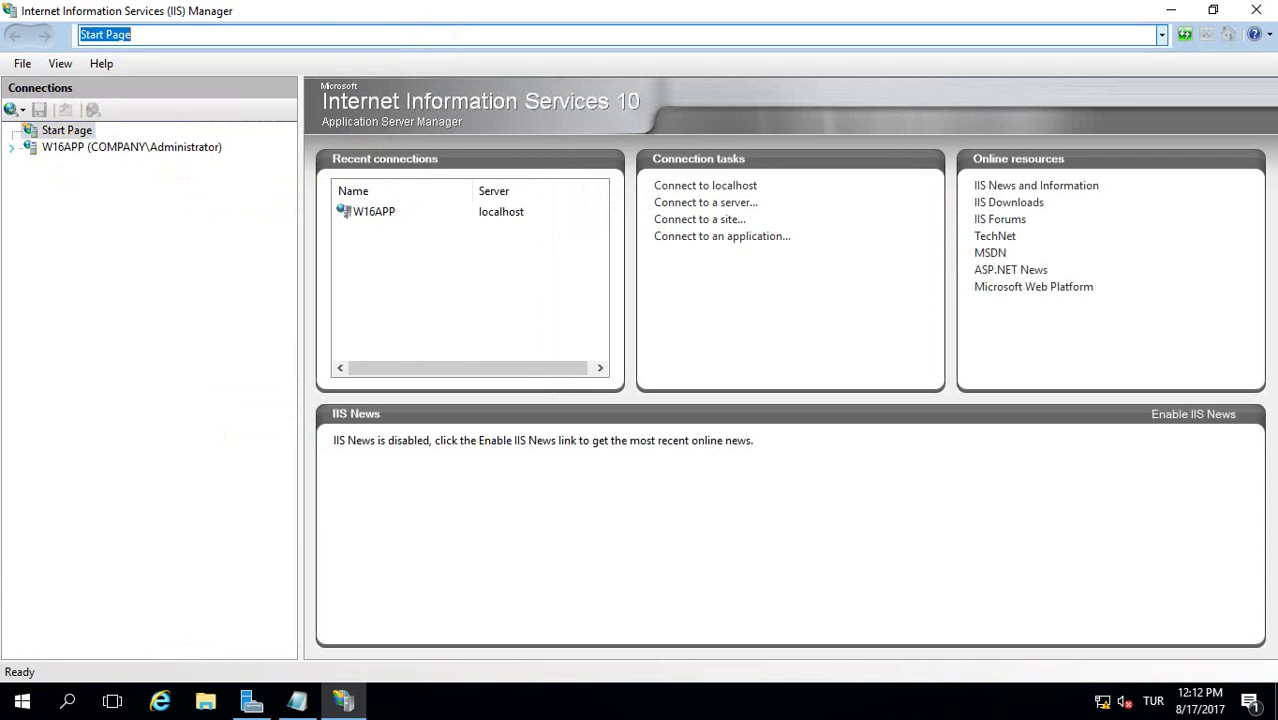
# - Expand the W16APP server and its Sites, and select Default Web Site
pyautogui.click(20, 148)
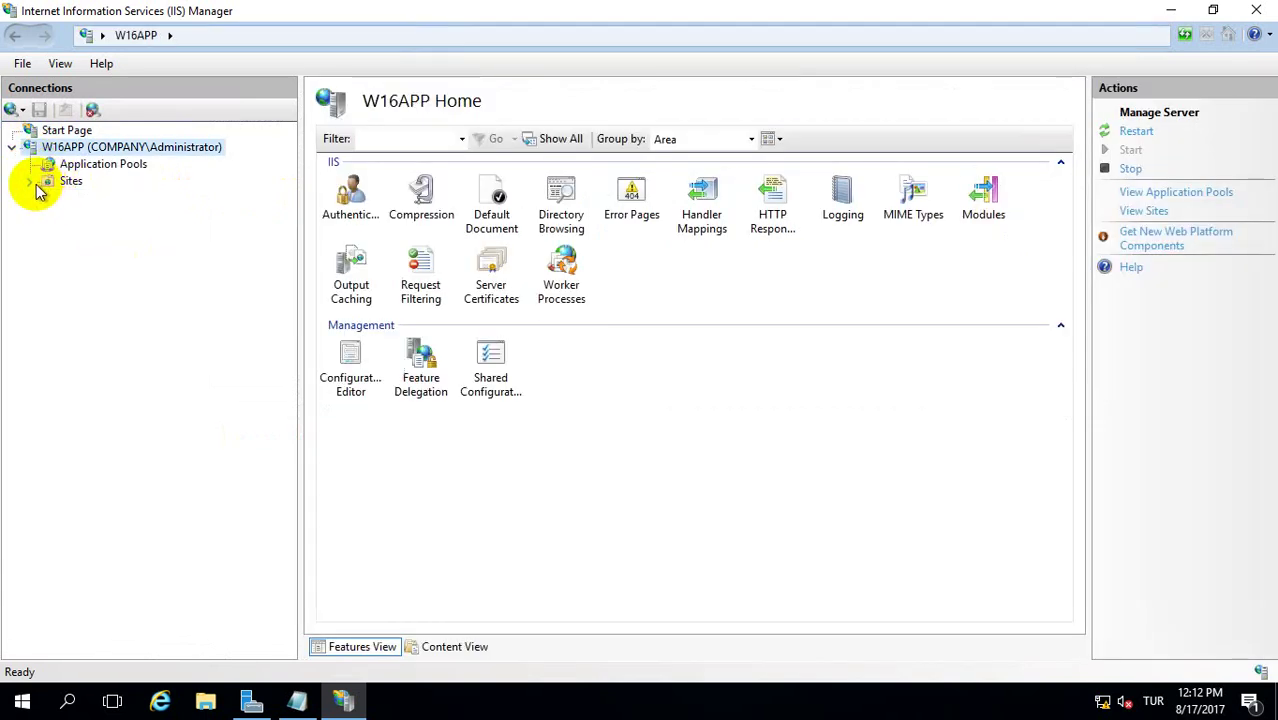
pyautogui.click(31, 182)
pyautogui.click(108, 200)
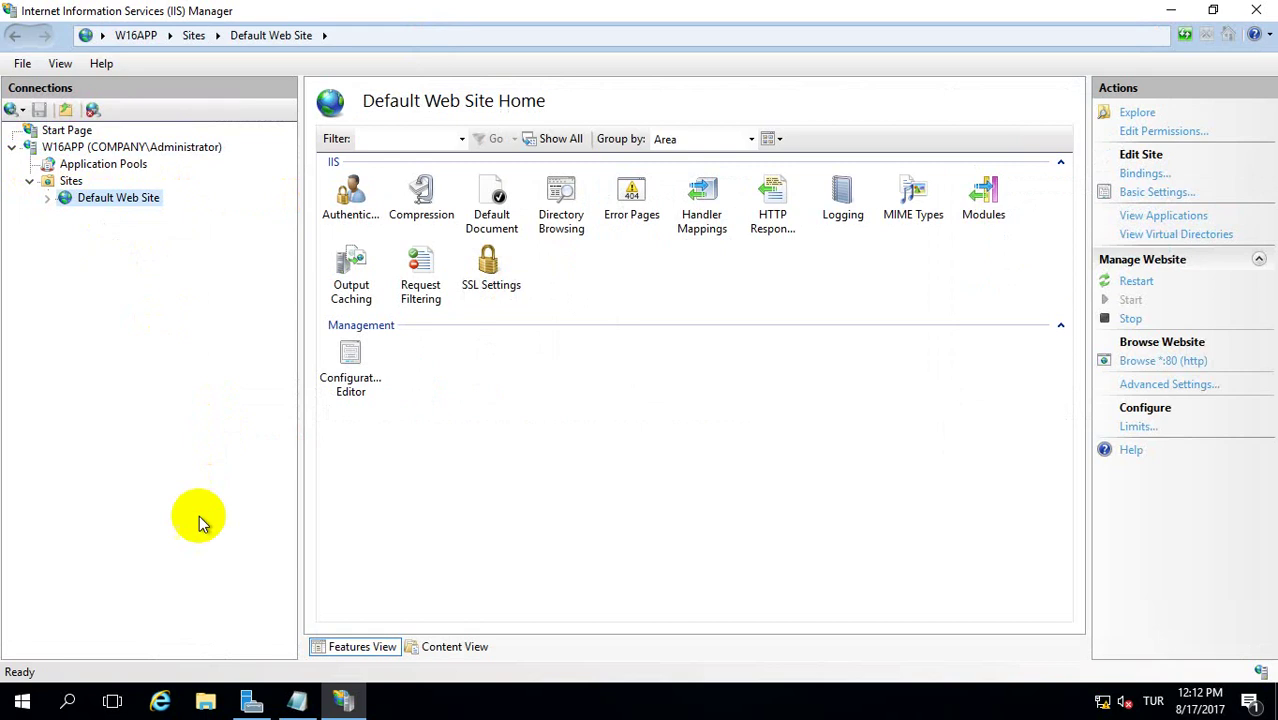
# - Check the default website by browsing to localhost in Internet Explorer, and close the browser
pyautogui.click(162, 702)
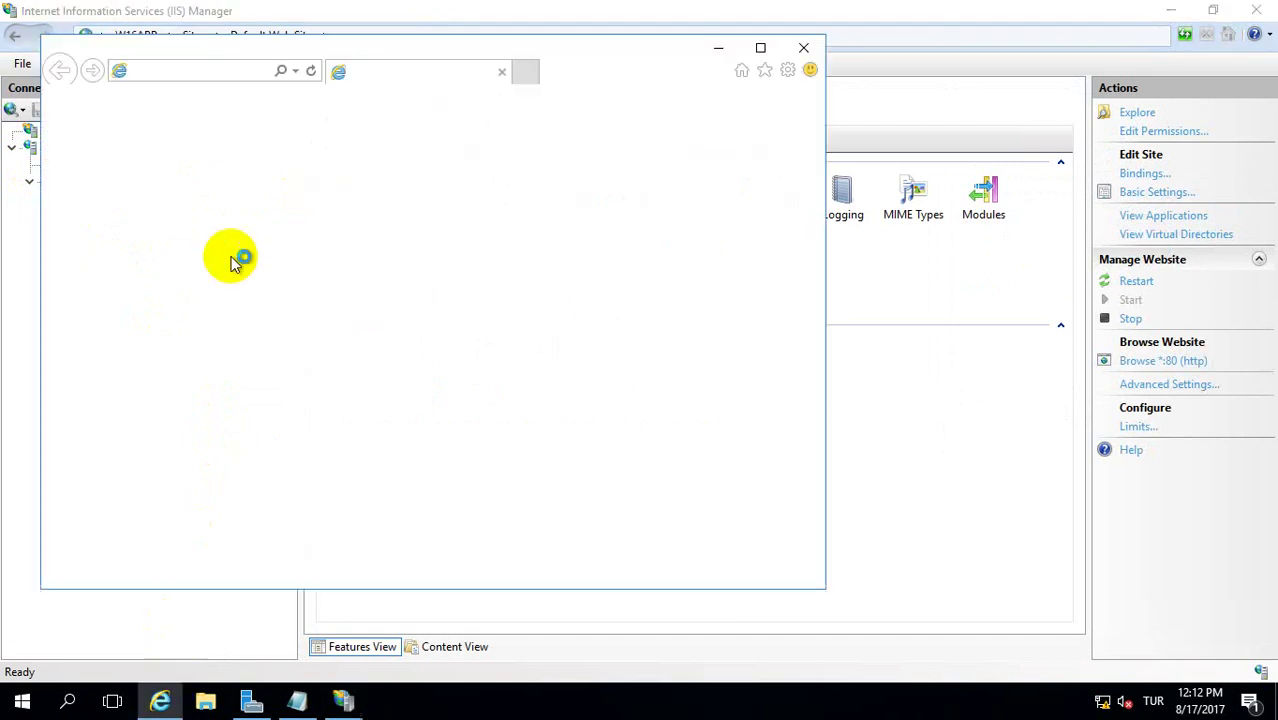
pyautogui.click(218, 75)
pyautogui.write('localhost')
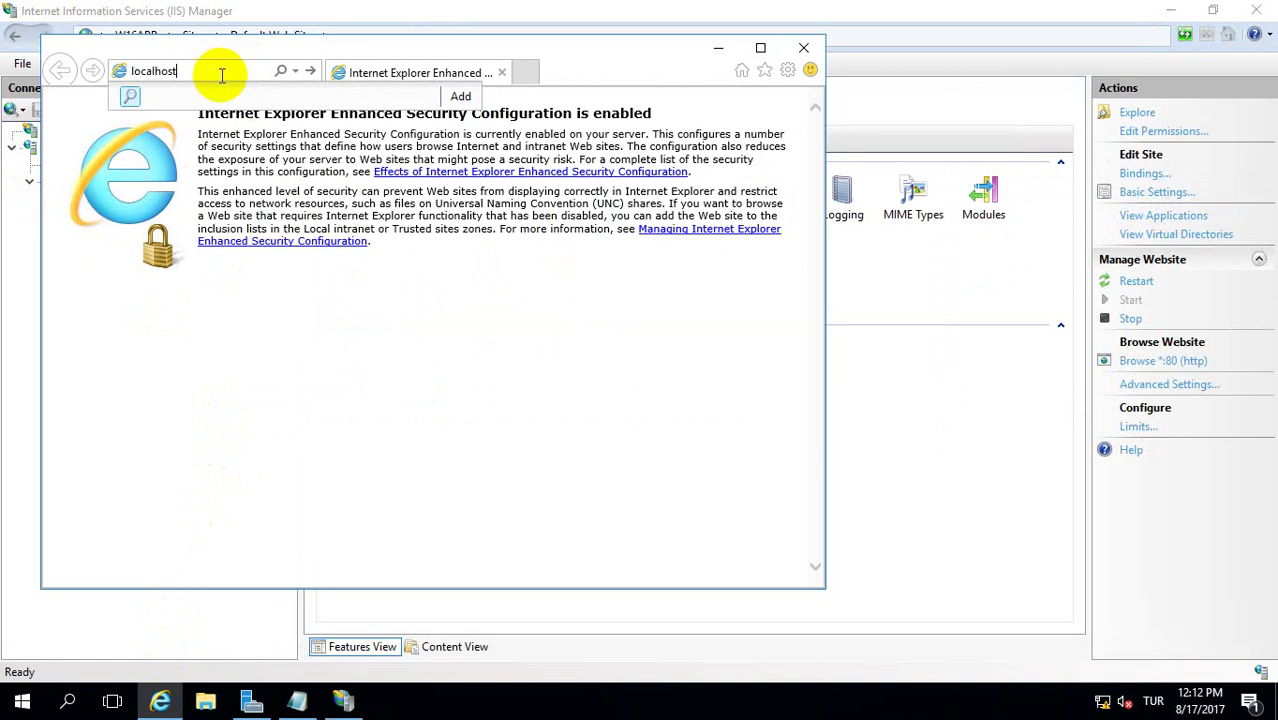
pyautogui.press('Return')
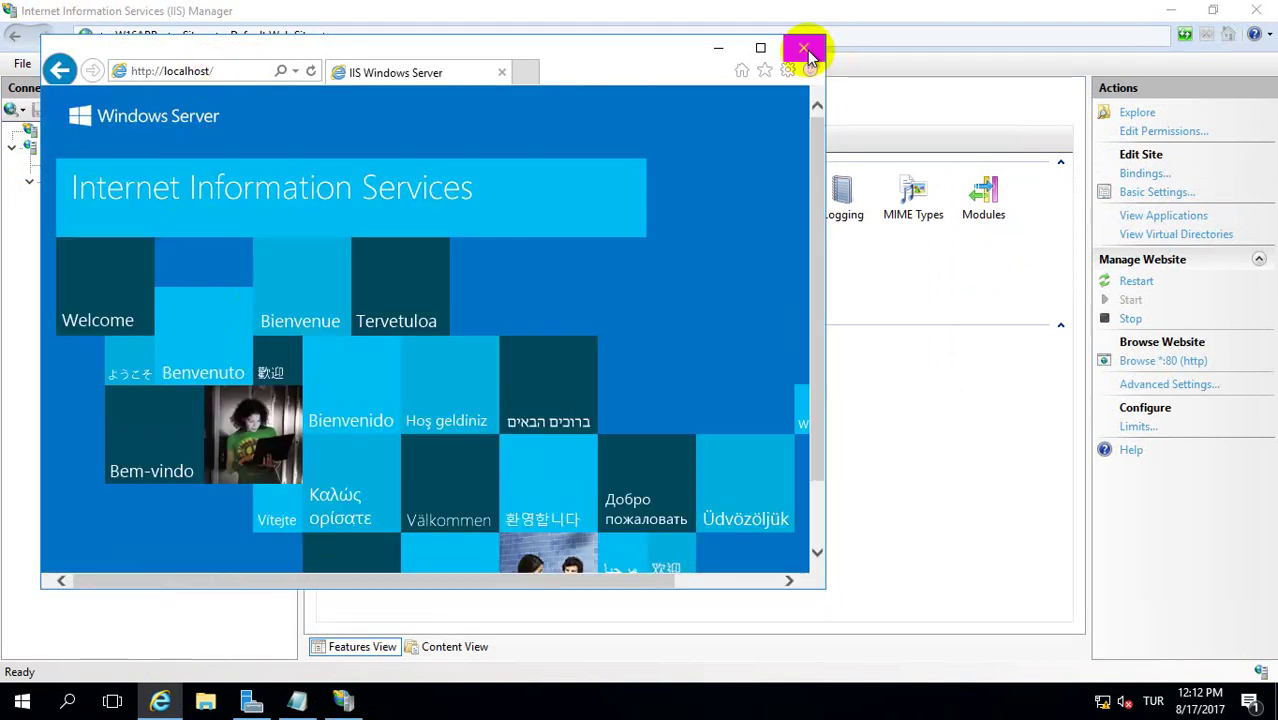
pyautogui.click(805, 50)
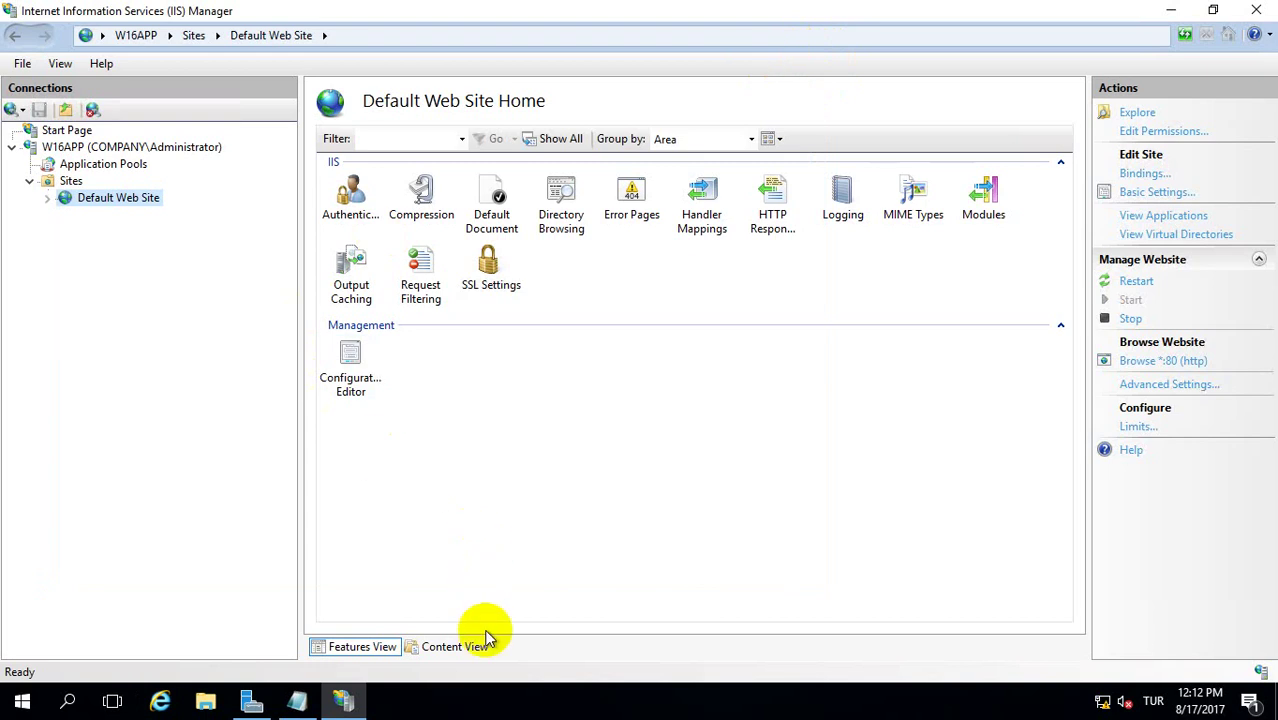
pyautogui.click(297, 701)
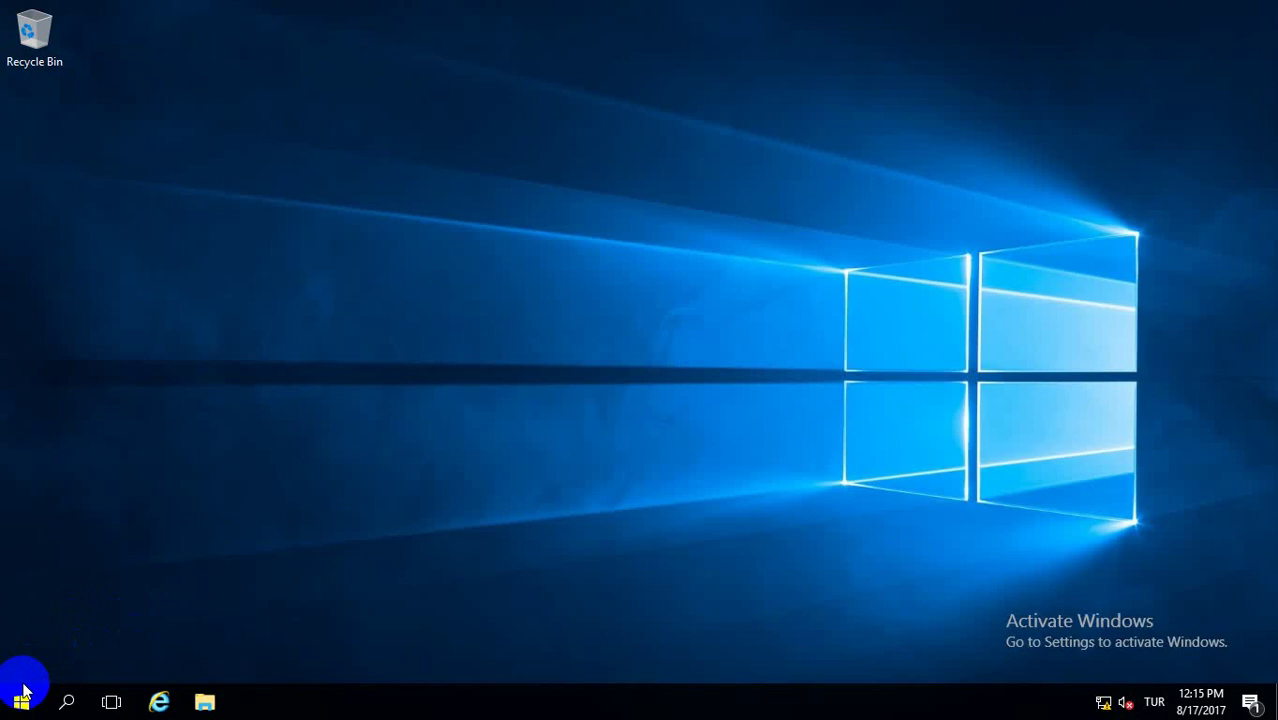
# - Open DNS Manager from the Windows Administrative Tools on the domain controller
pyautogui.click(21, 700)
pyautogui.click(178, 553)
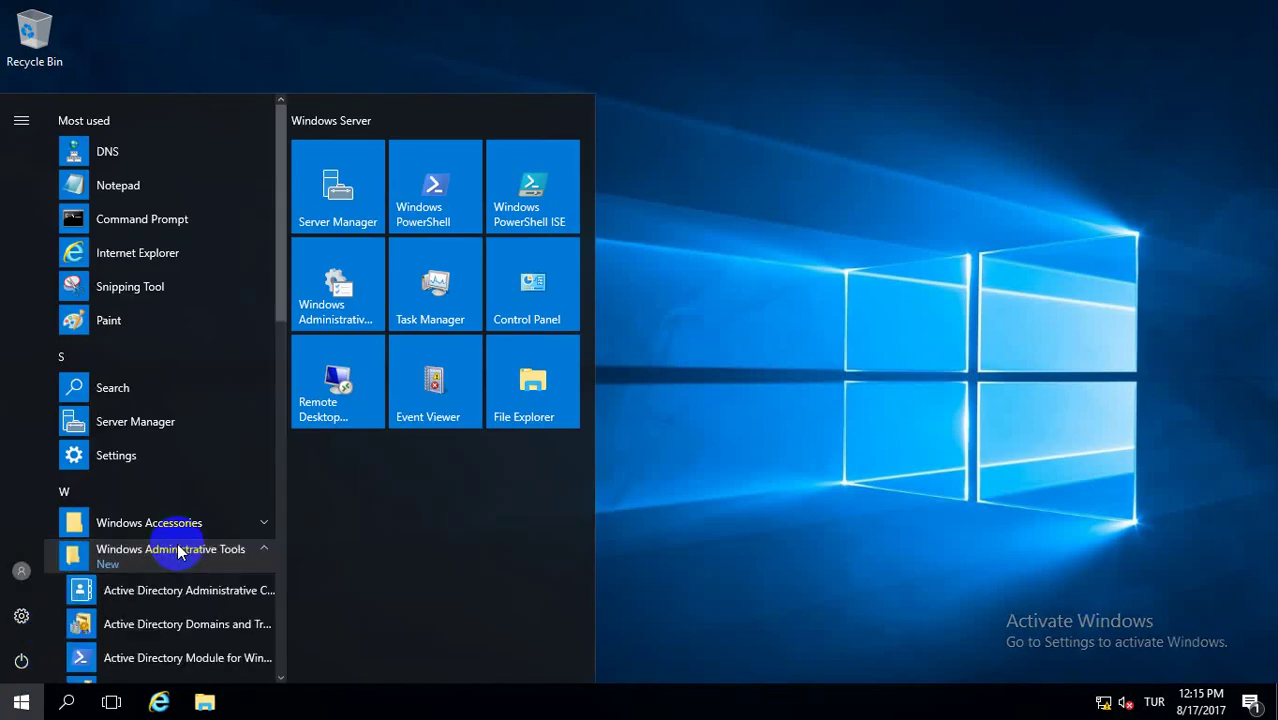
pyautogui.scroll(-2, 171, 577)
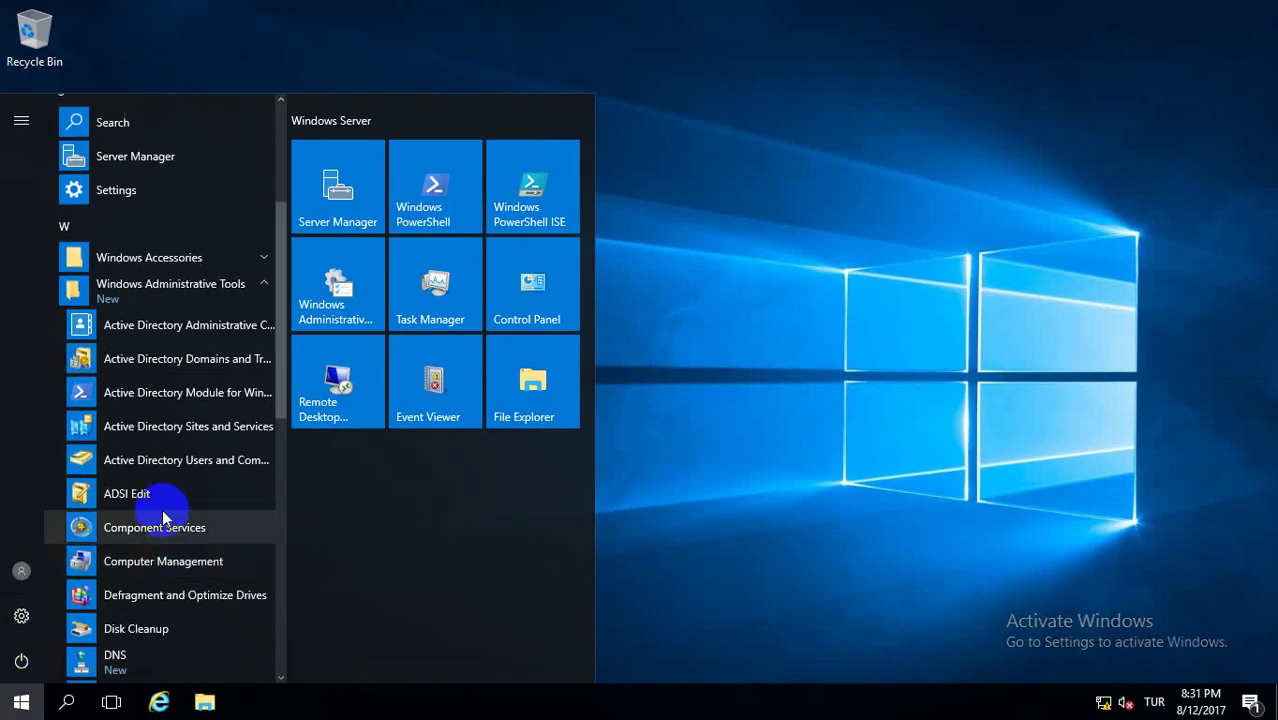
pyautogui.scroll(-3, 155, 530)
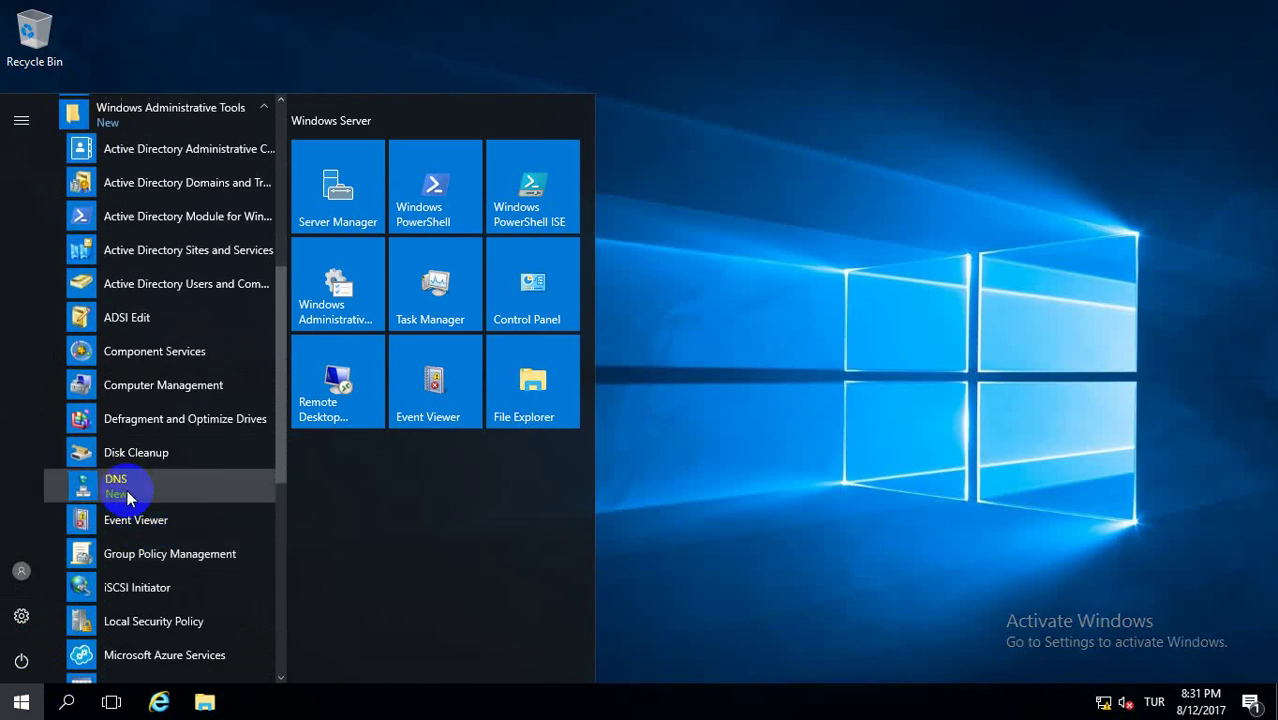
pyautogui.click(126, 491)
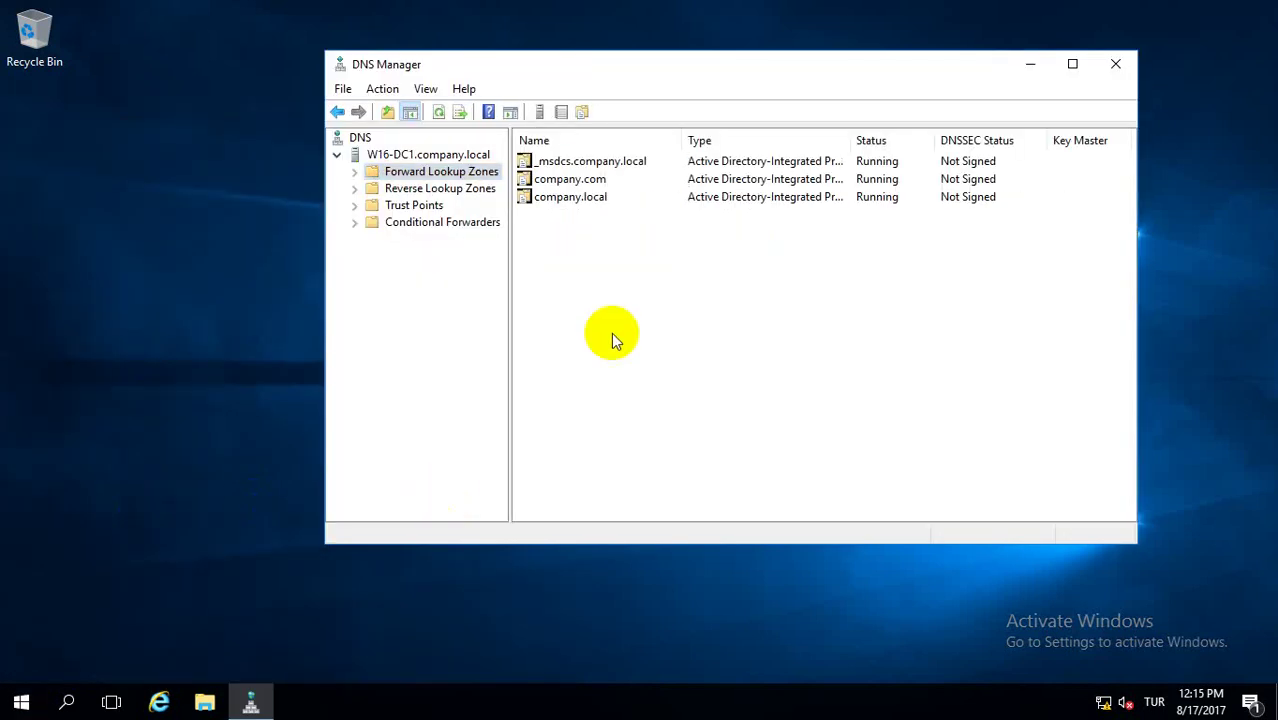
# - Add a host record named www with IP address 192.168.1.38 to the company.com forward lookup zone
pyautogui.click(354, 172)
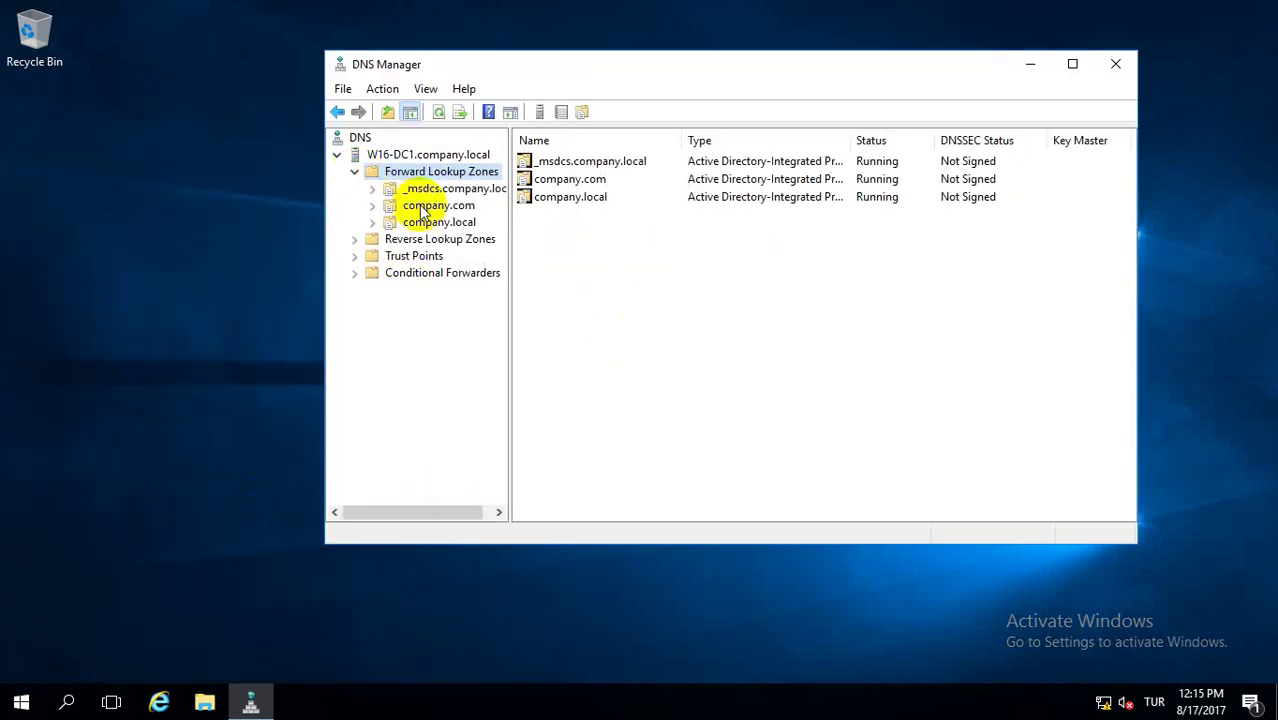
pyautogui.click(438, 206)
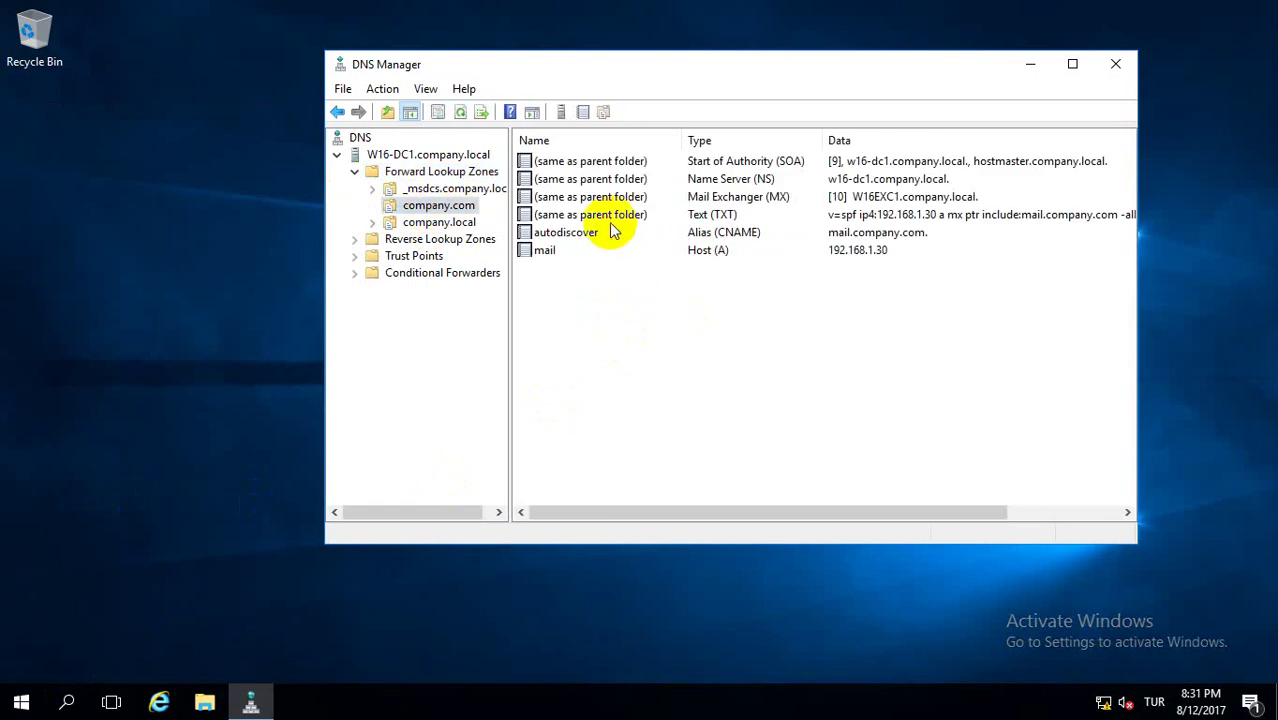
pyautogui.rightClick(570, 298)
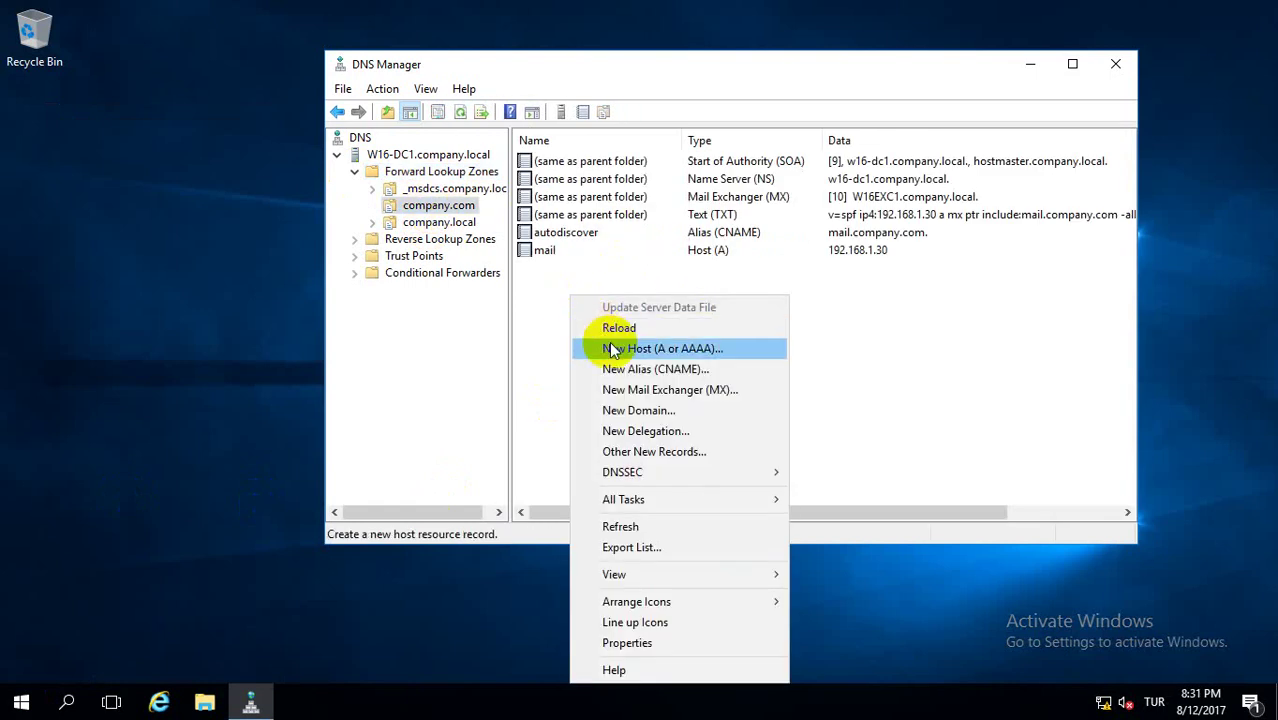
pyautogui.click(613, 350)
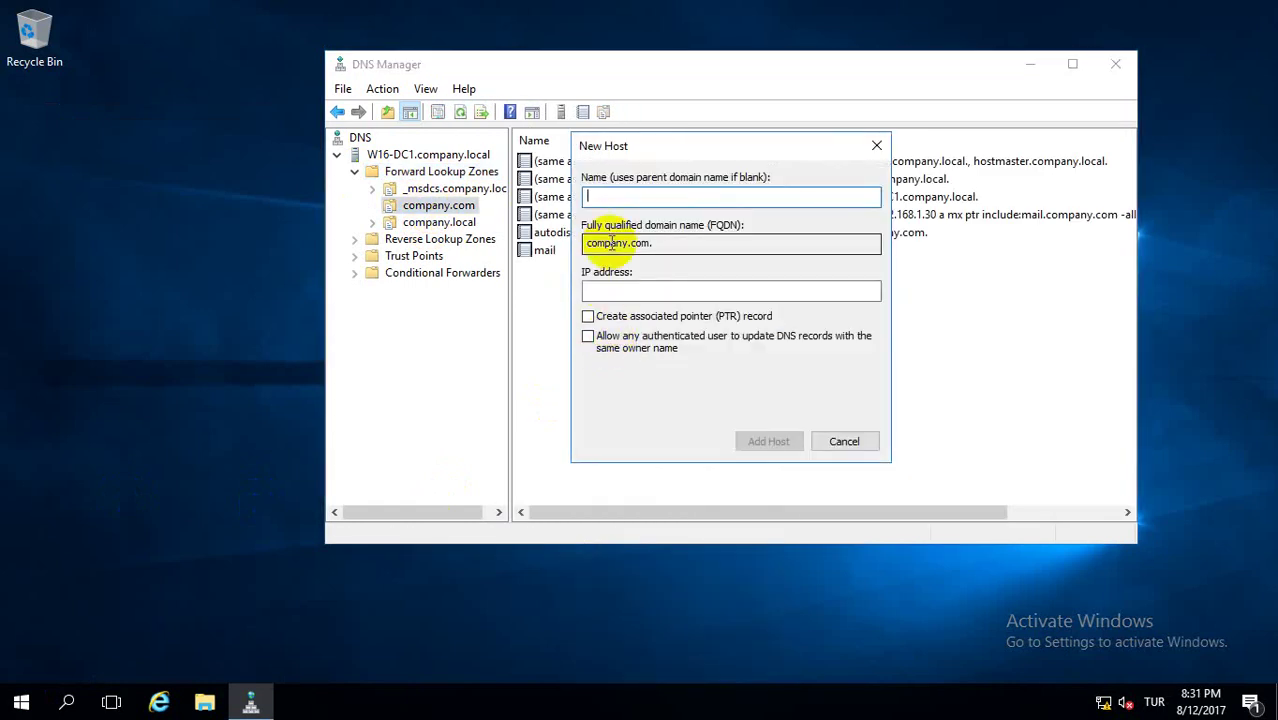
pyautogui.write('www')
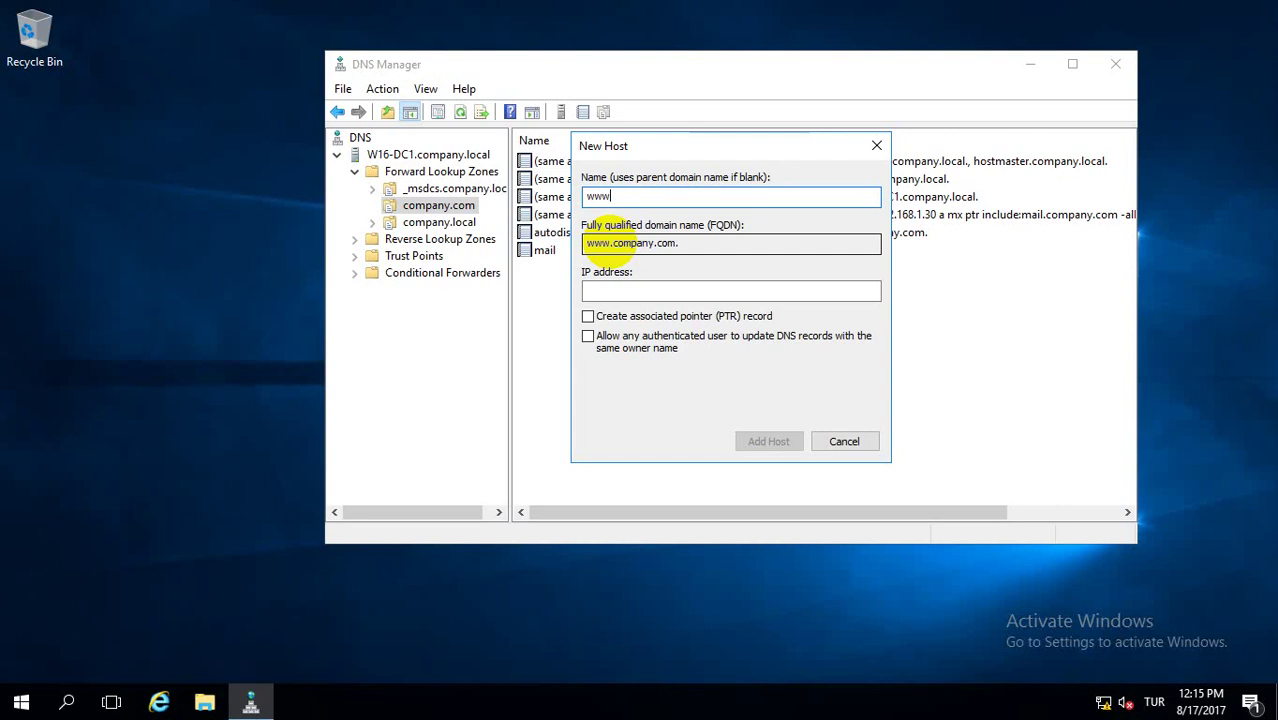
pyautogui.click(600, 291)
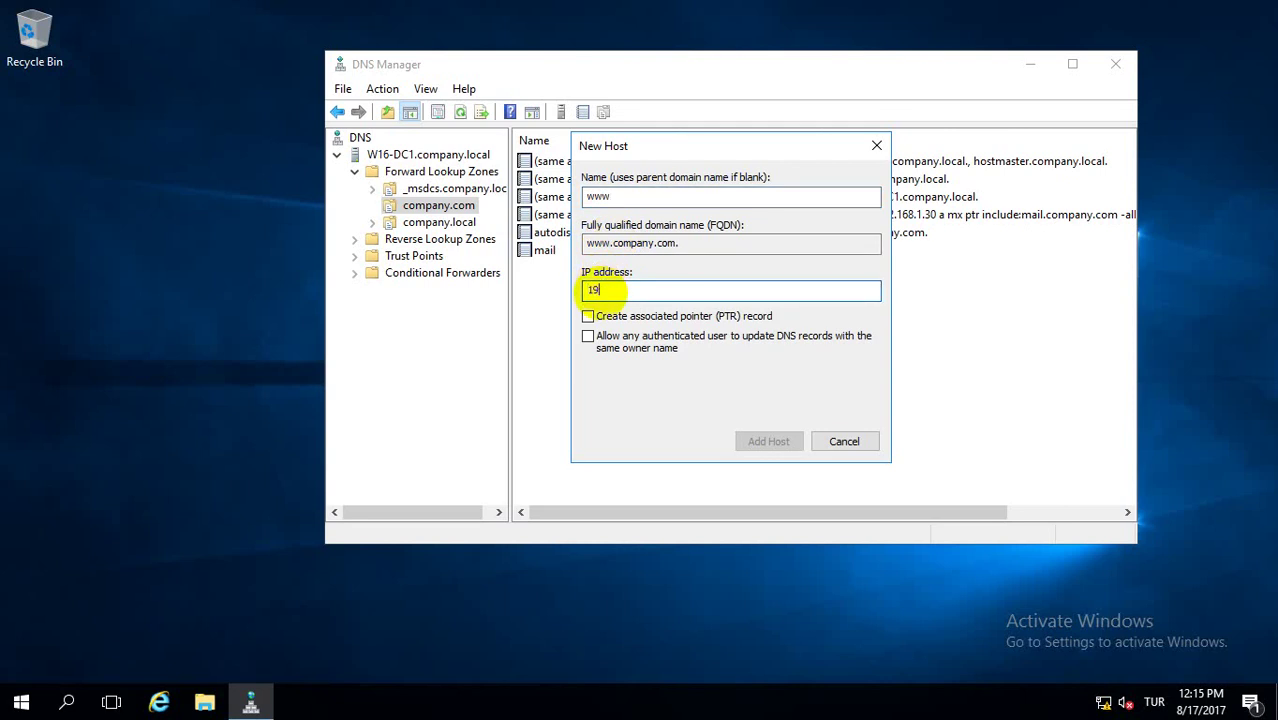
pyautogui.write('192')
pyautogui.write('.')
pyautogui.write('168.1.38')
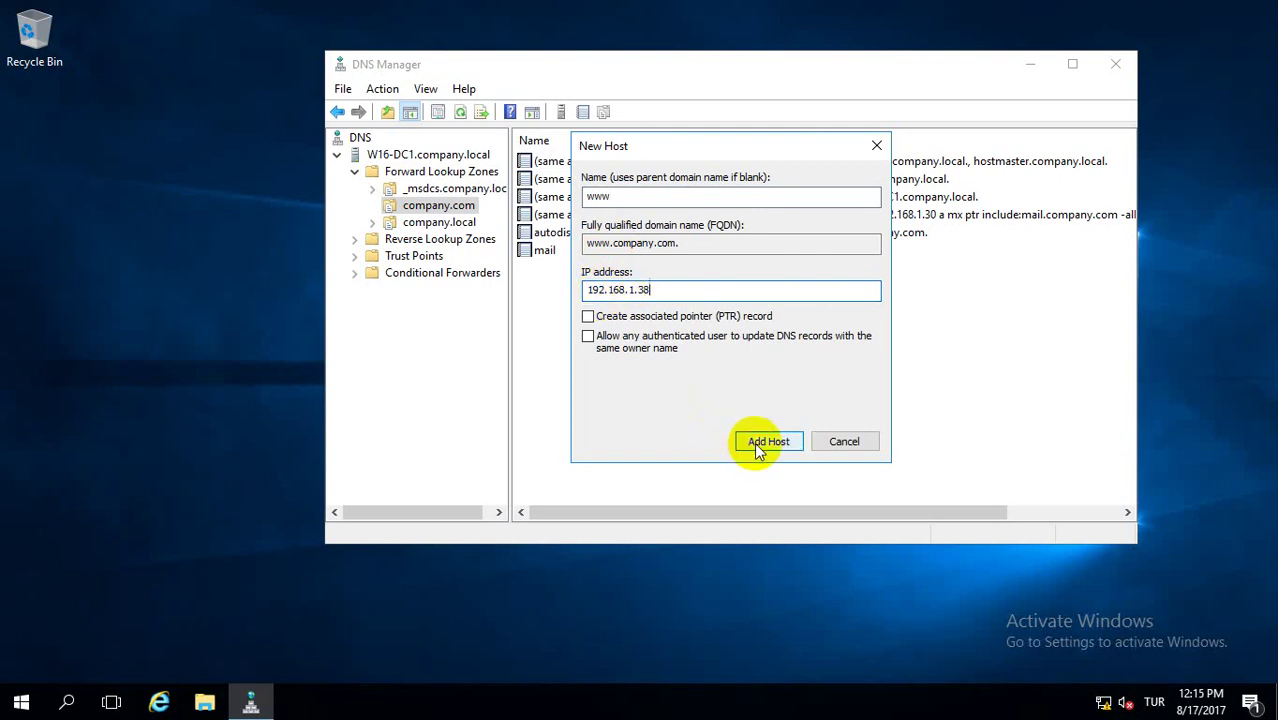
pyautogui.click(768, 441)
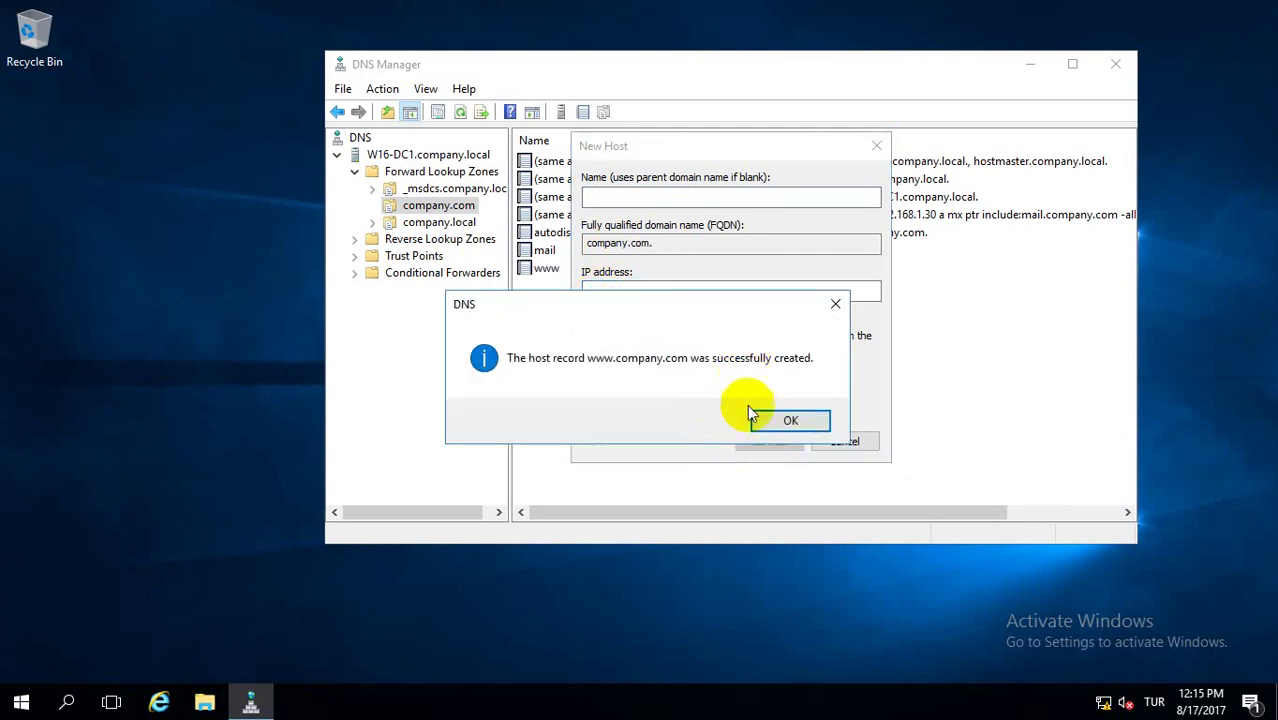
pyautogui.click(788, 421)
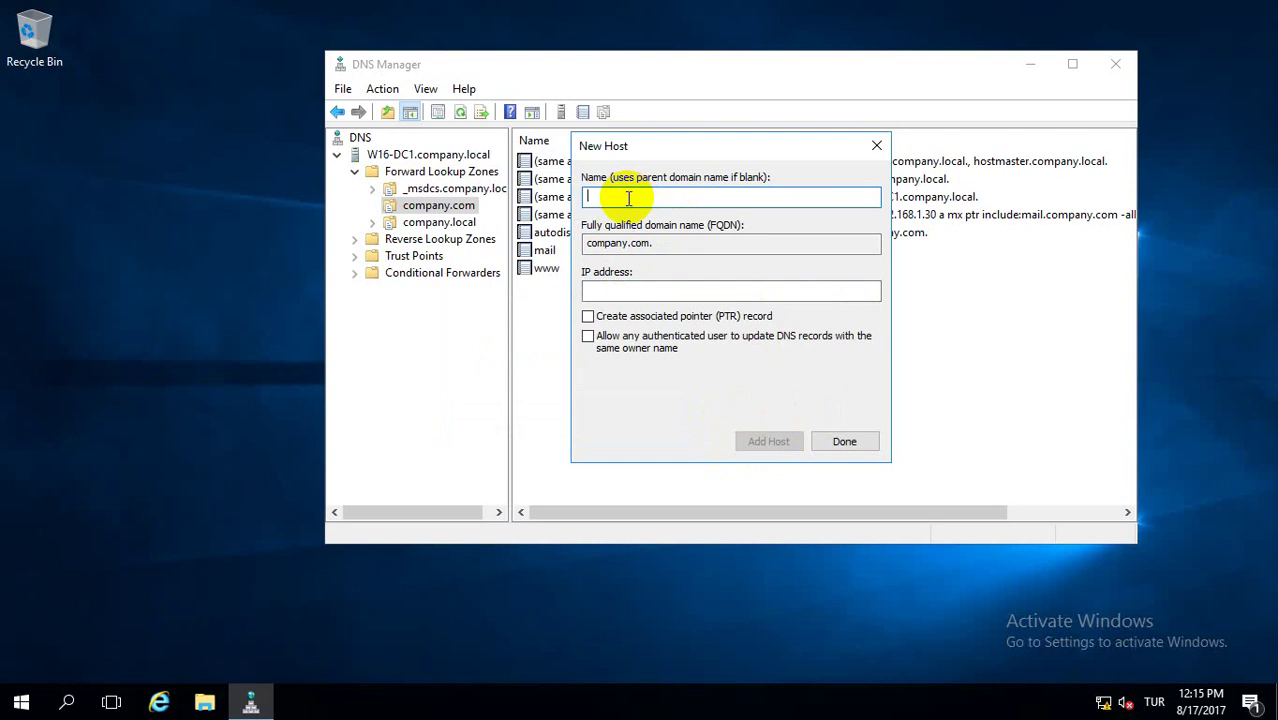
# - Add a second company.com host record named support with IP address 192.168.1.38, finish adding hosts, and check the new records
pyautogui.write('su')
pyautogui.write('ppor')
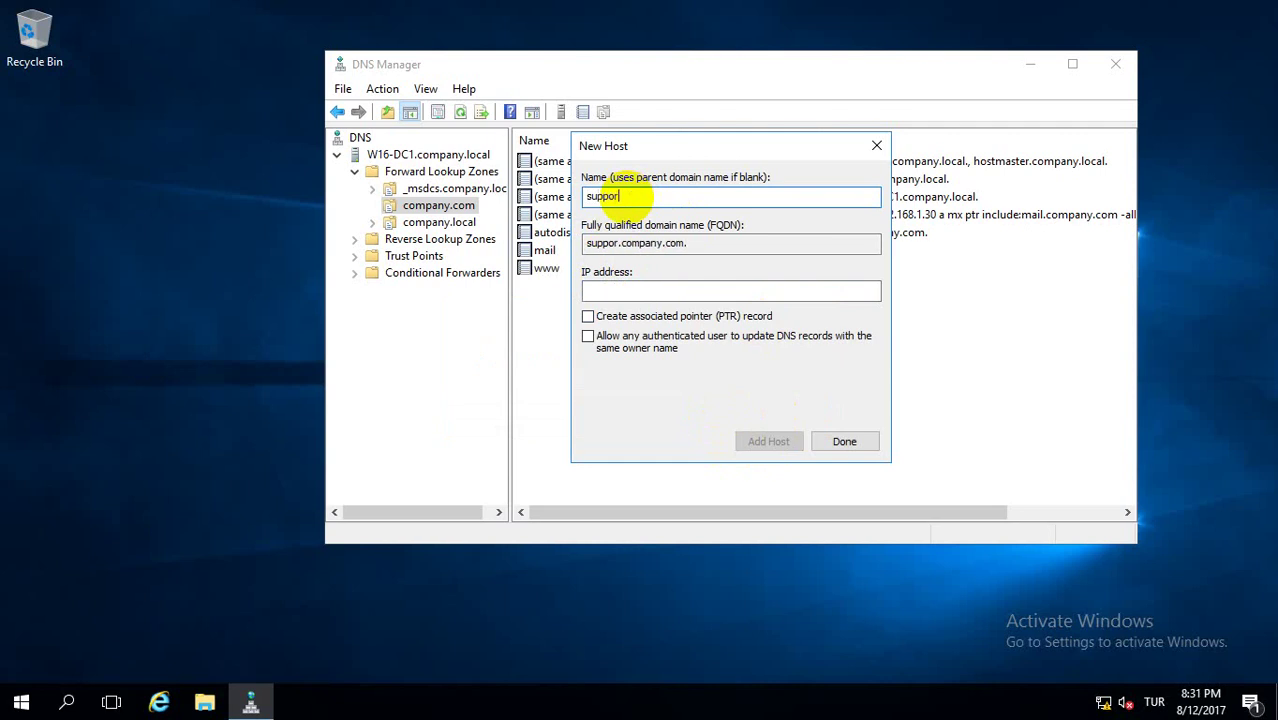
pyautogui.write('t')
pyautogui.click(640, 291)
pyautogui.write('19')
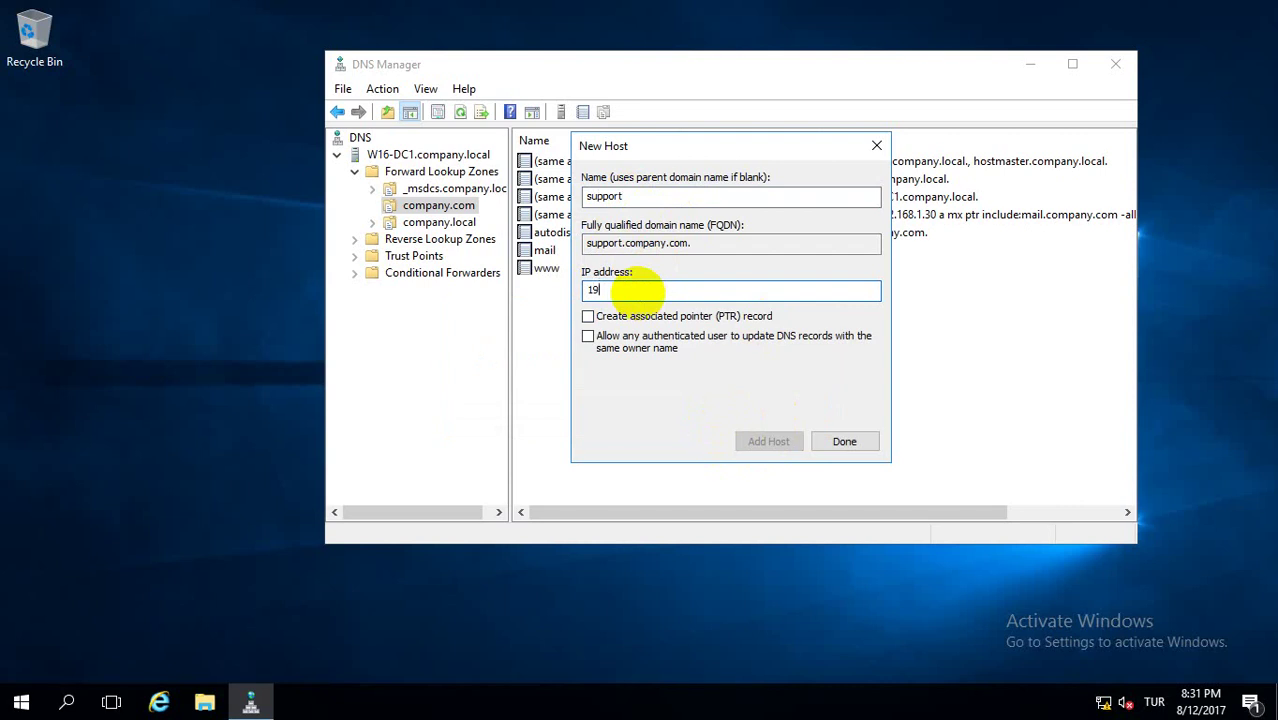
pyautogui.write('2.')
pyautogui.write('168.1.38')
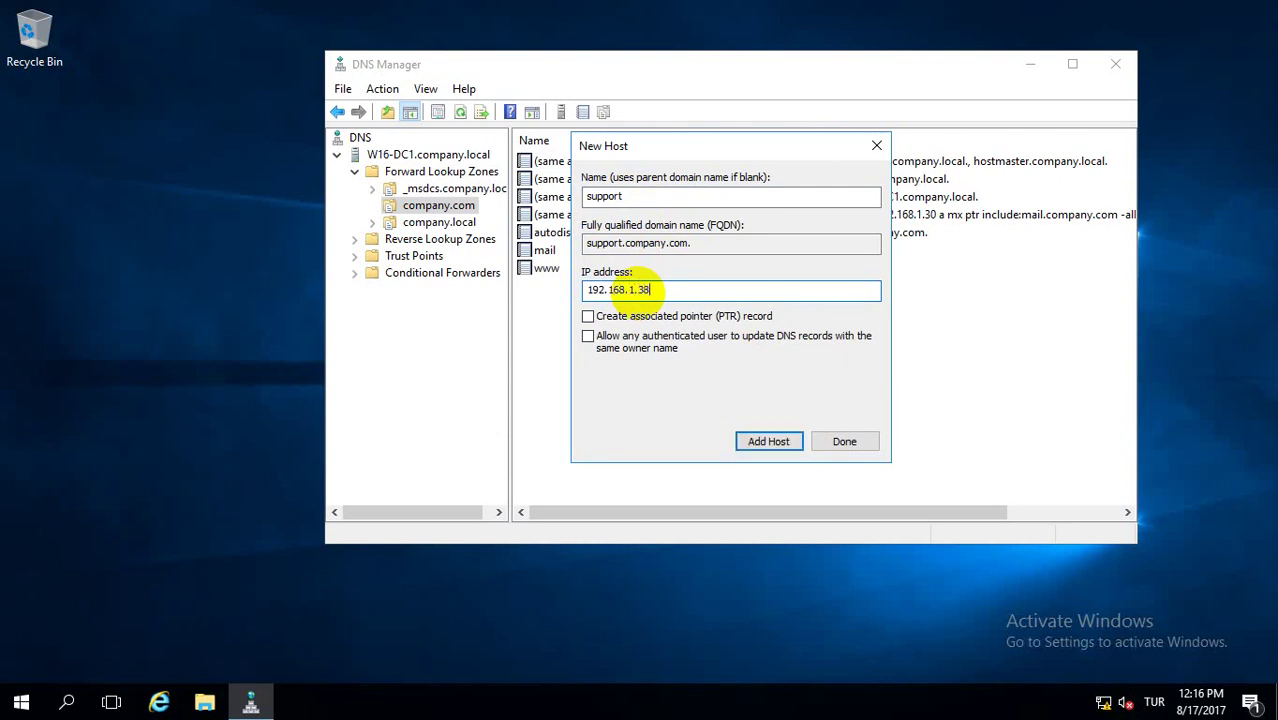
pyautogui.click(757, 441)
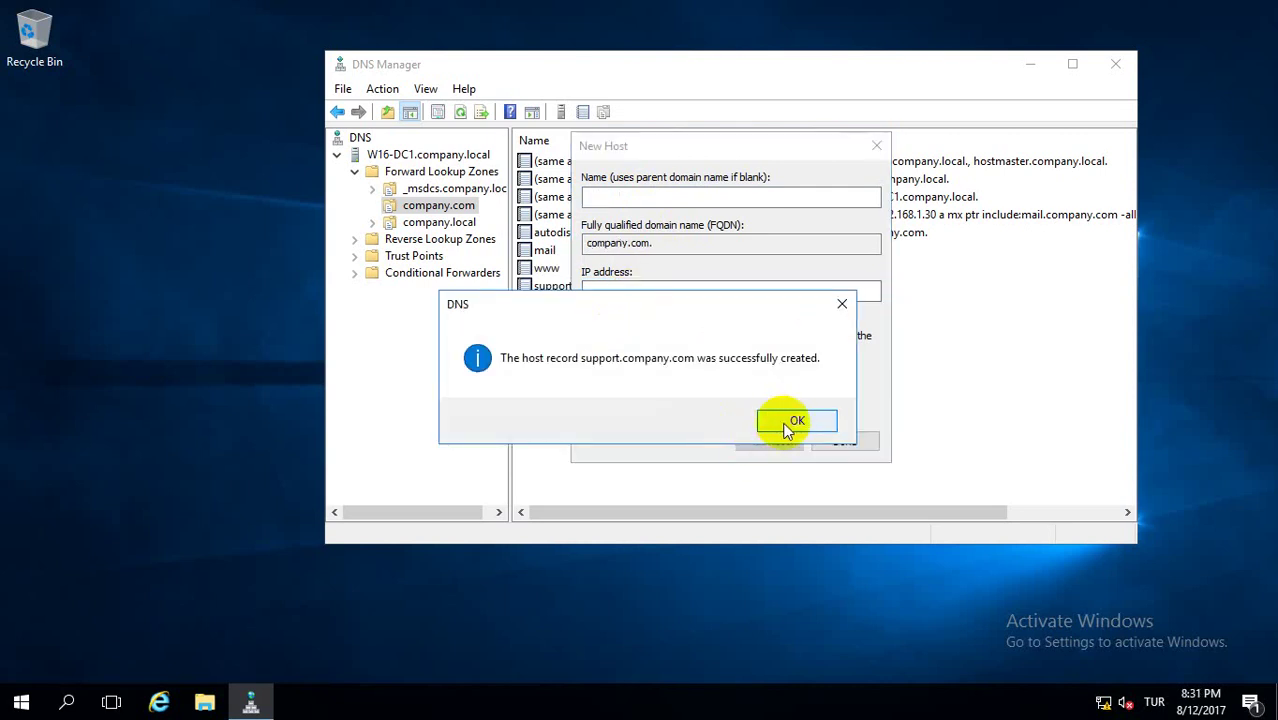
pyautogui.click(790, 420)
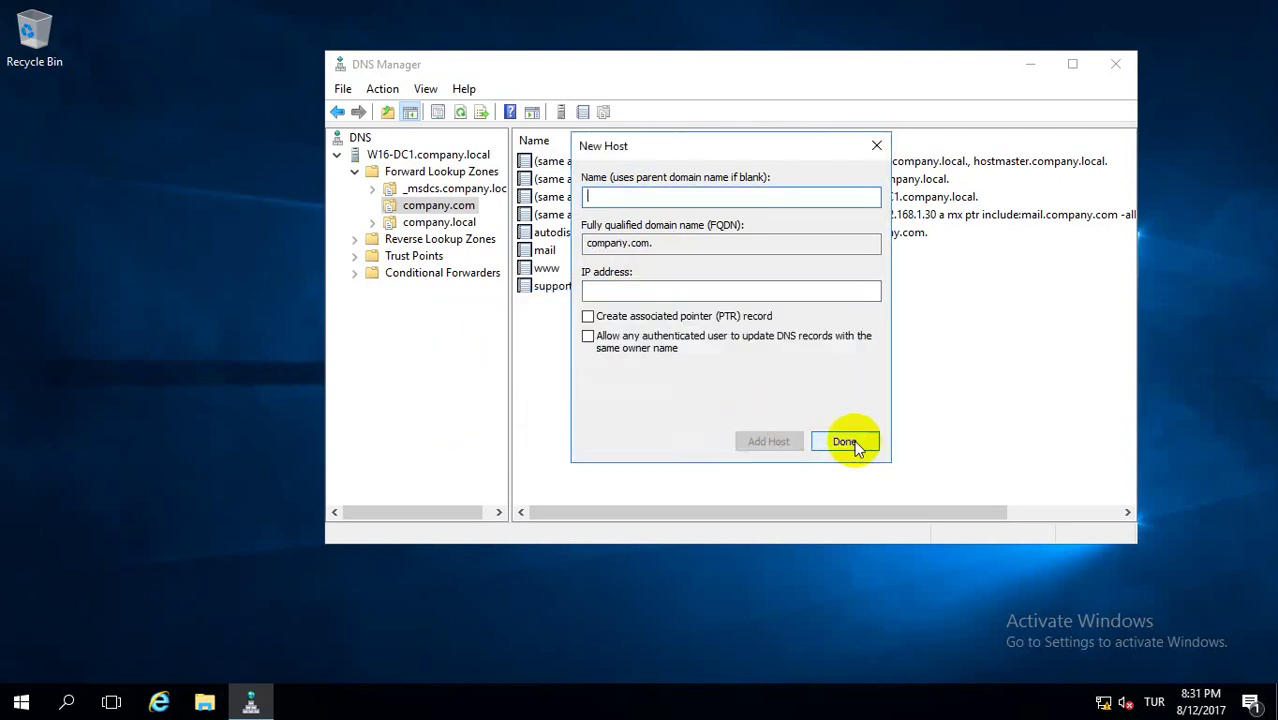
pyautogui.click(850, 440)
pyautogui.click(553, 290)
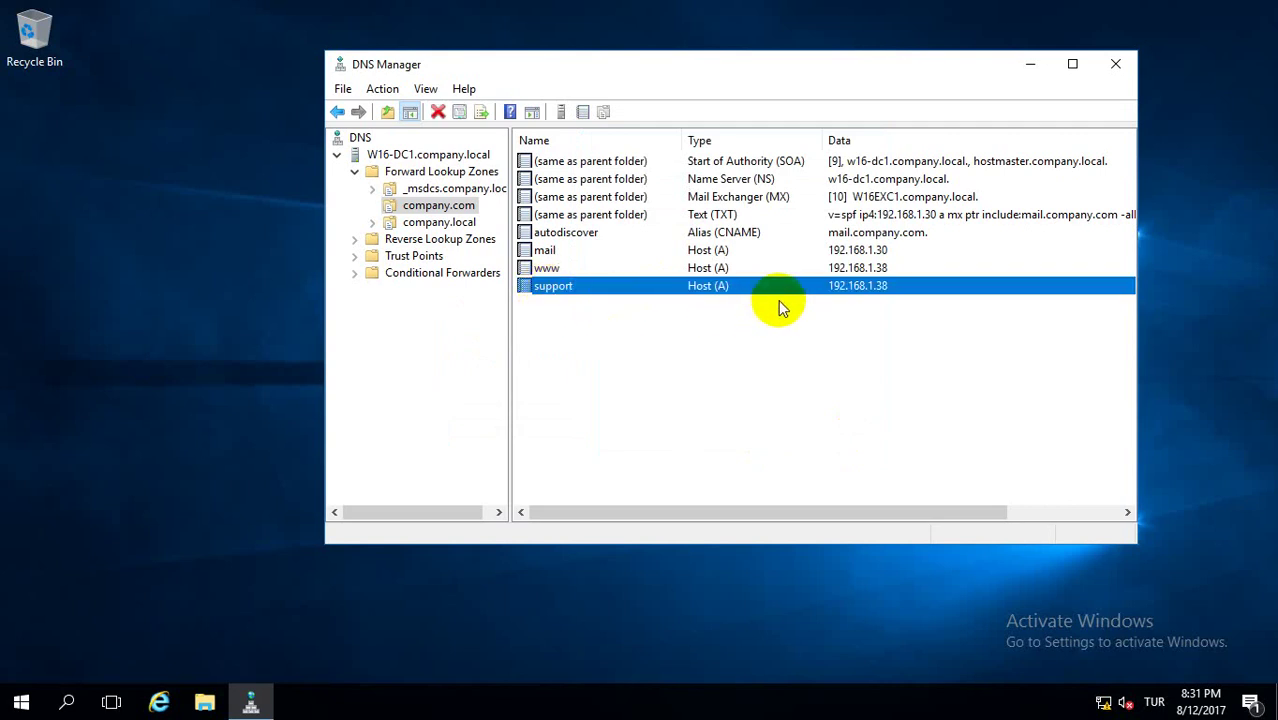
pyautogui.click(580, 267)
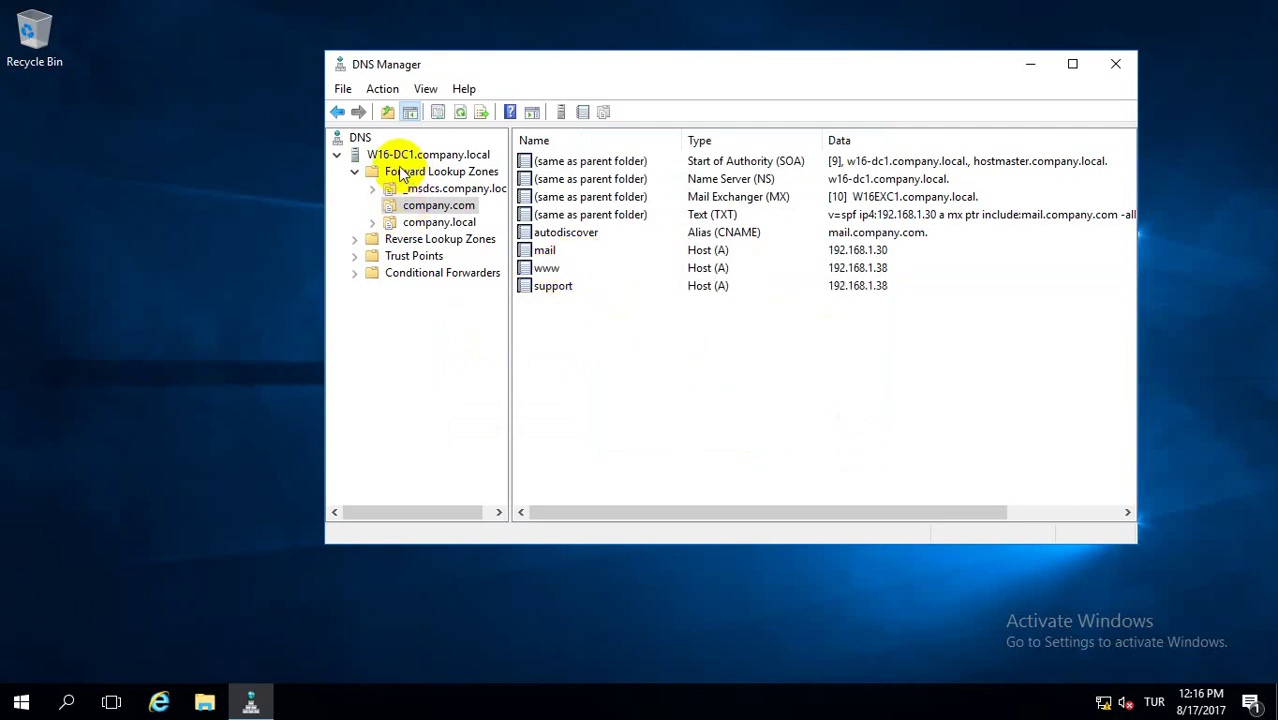
# - Start a new forward lookup primary zone stored in Active Directory, replicated to all DNS servers on domain controllers in the company.local domain
pyautogui.rightClick(397, 176)
pyautogui.click(438, 185)
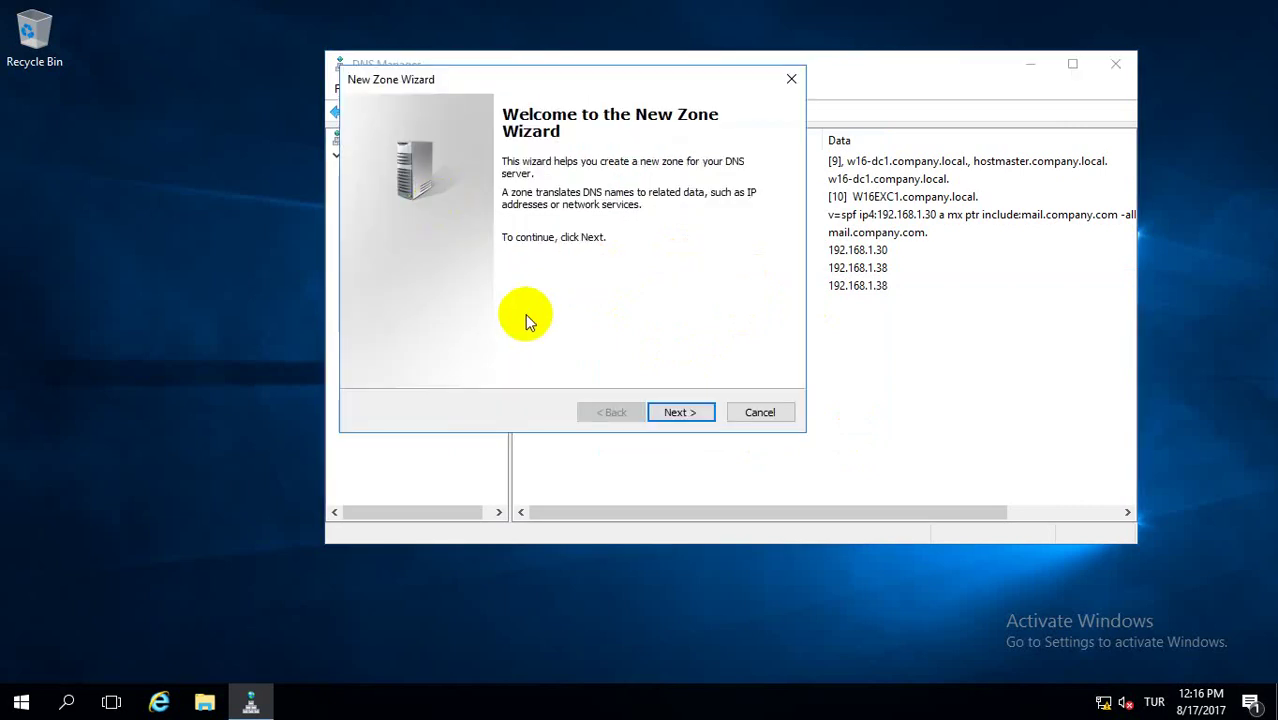
pyautogui.click(684, 412)
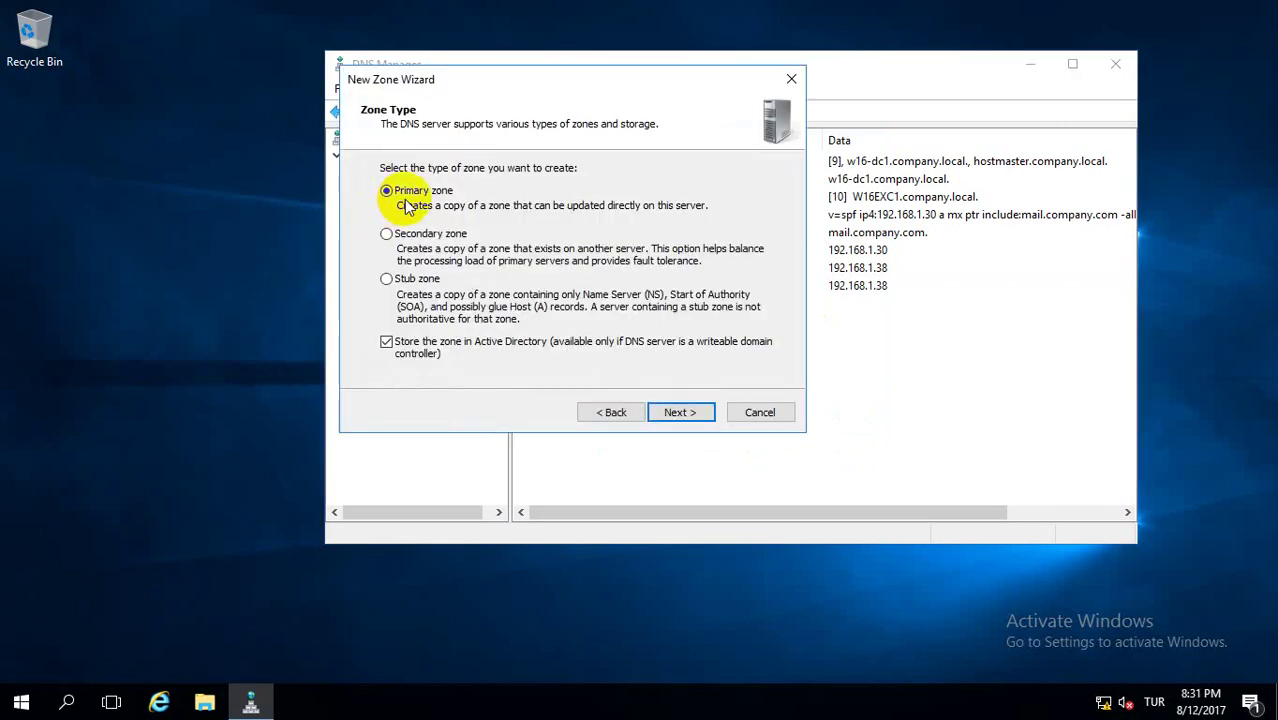
pyautogui.click(674, 412)
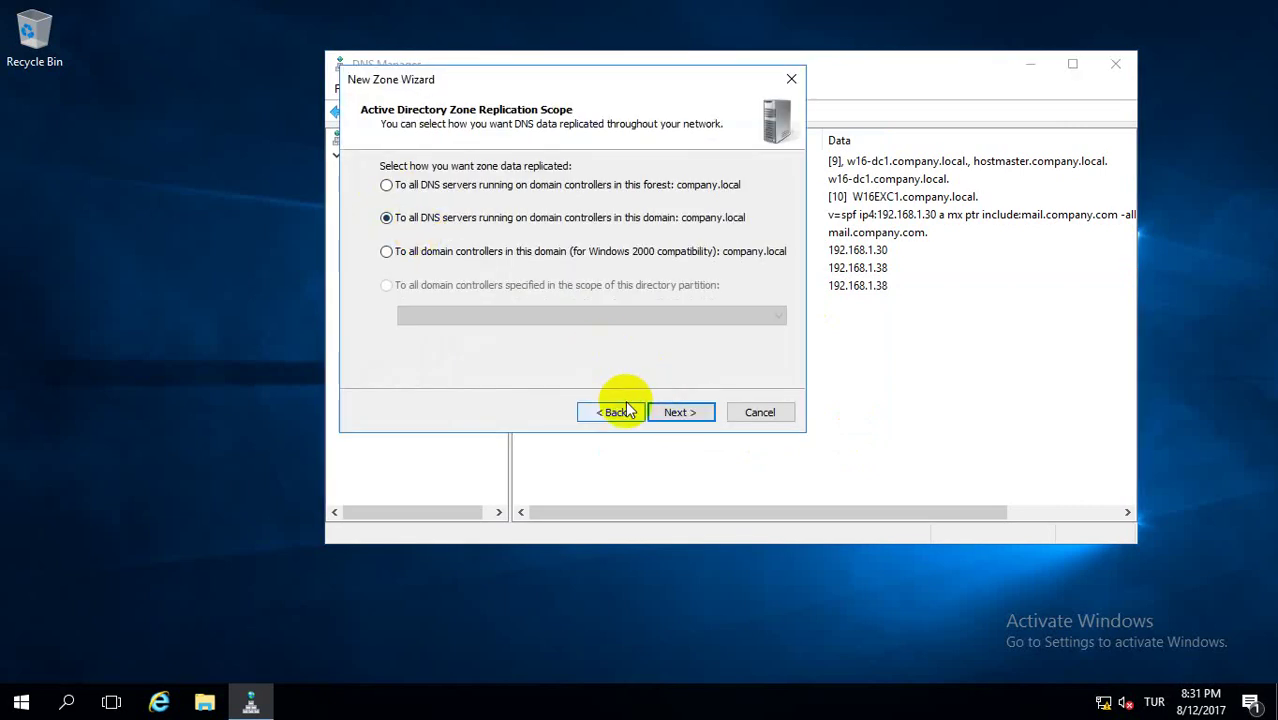
pyautogui.click(672, 412)
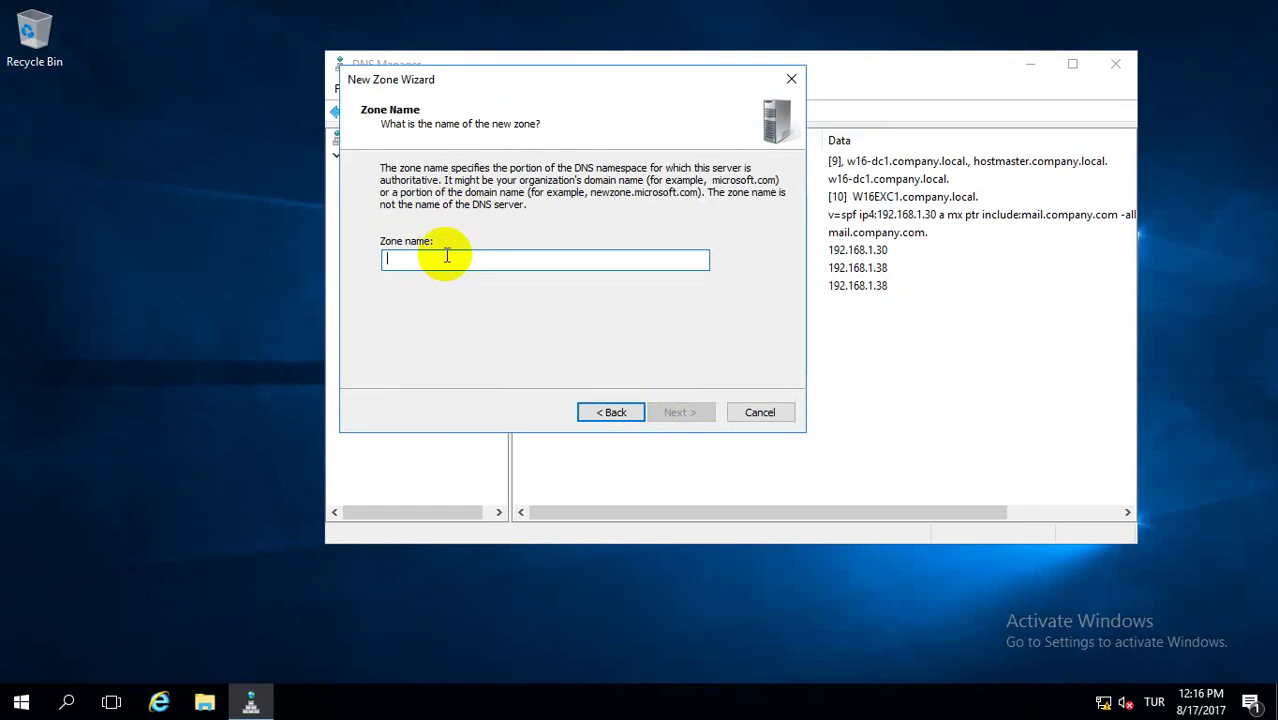
# - Name the new zone technicalcompany.com, allow only secure dynamic updates, and create it
pyautogui.write('techical')
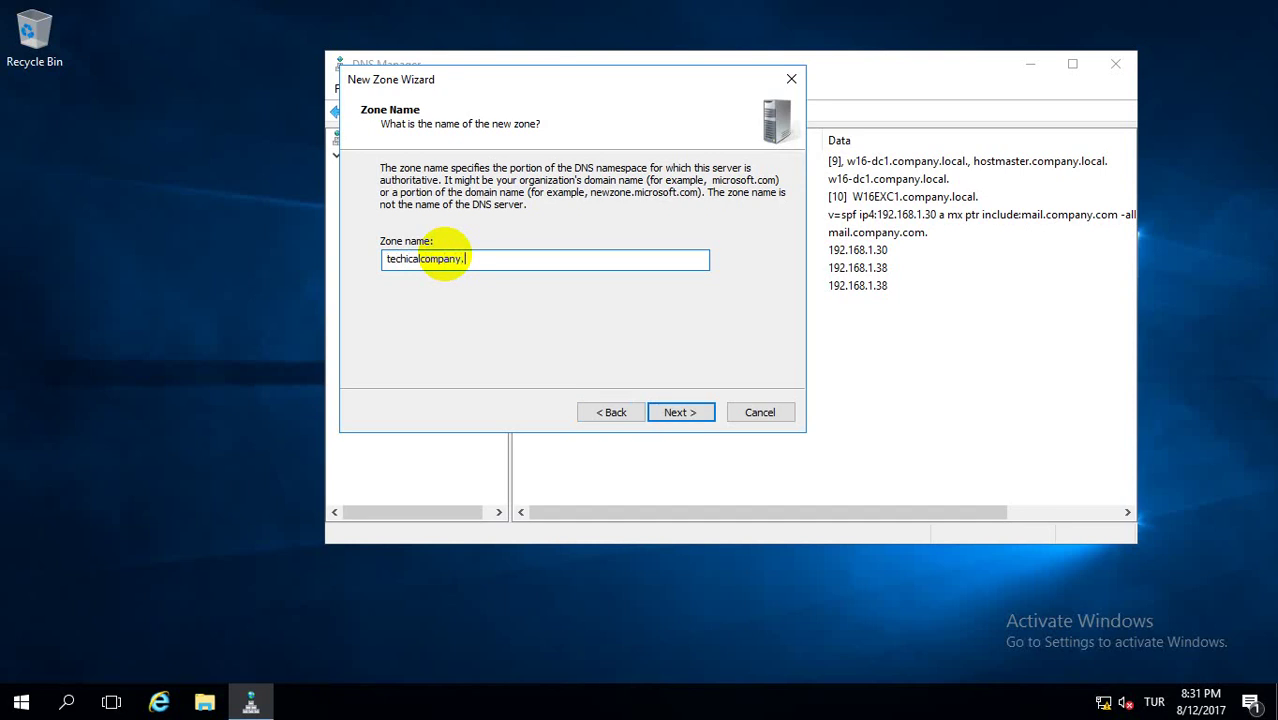
pyautogui.write('com')
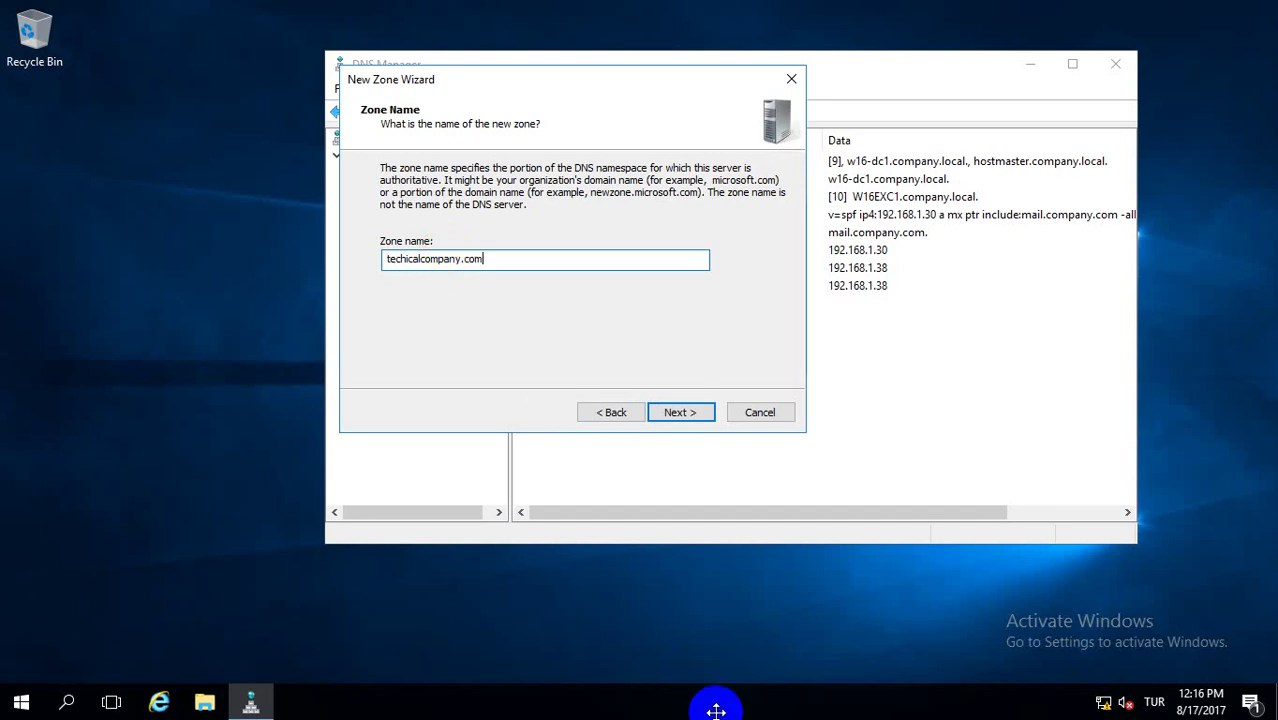
pyautogui.click(405, 259)
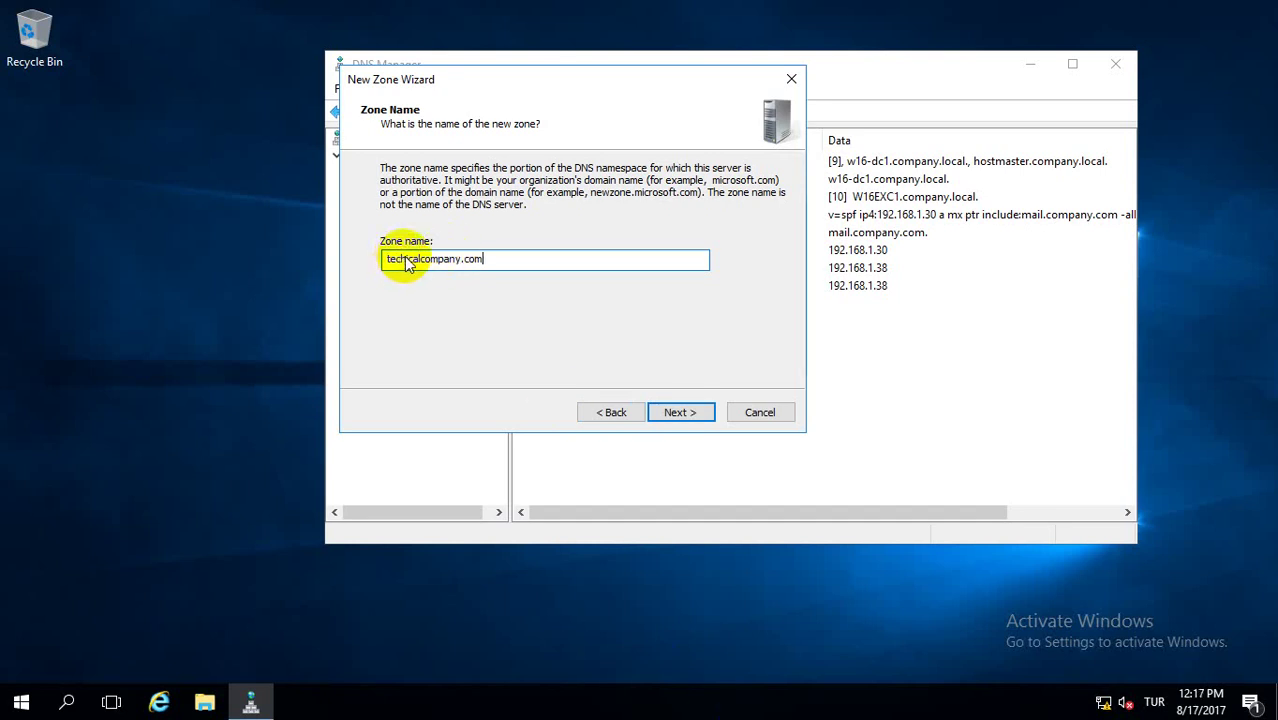
pyautogui.write('n')
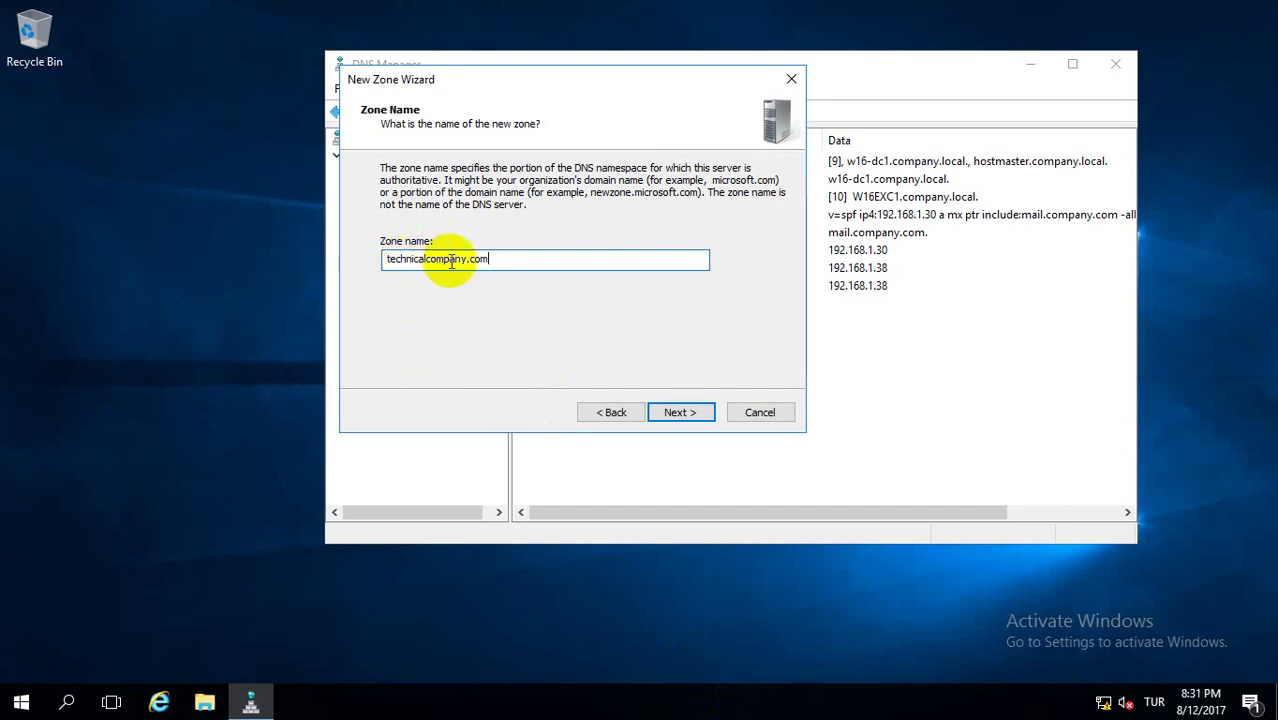
pyautogui.click(674, 411)
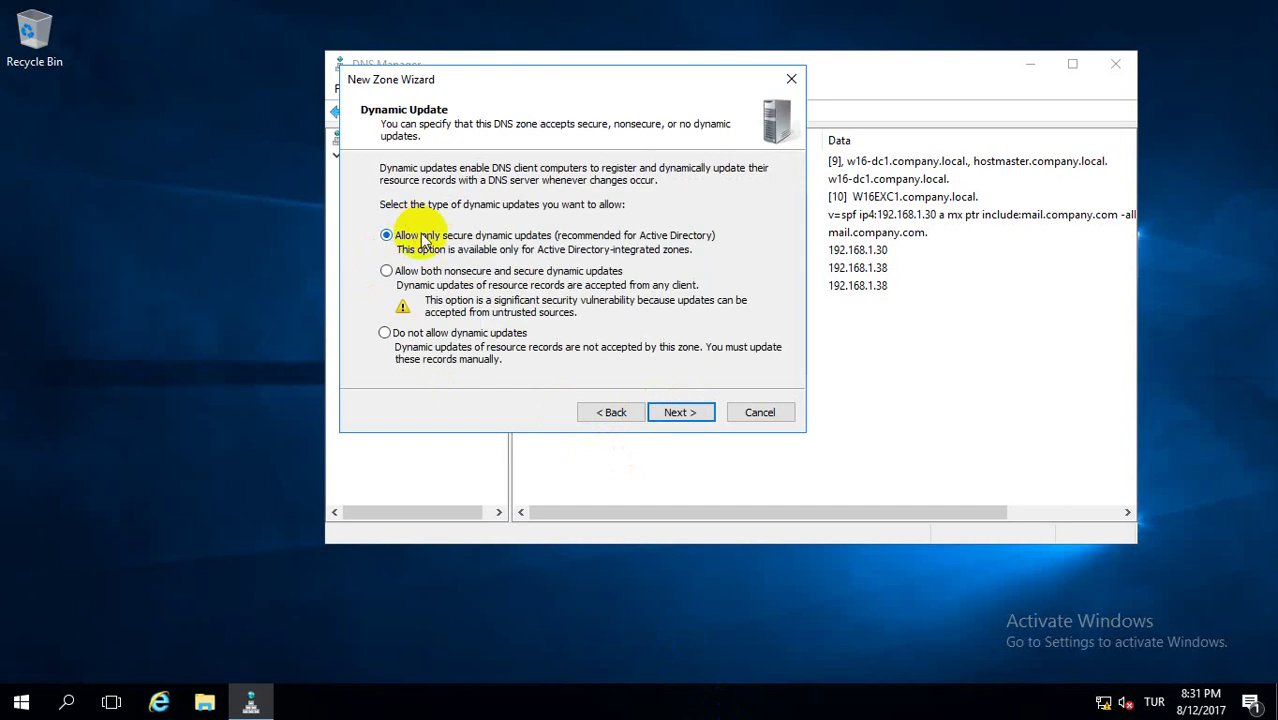
pyautogui.click(694, 413)
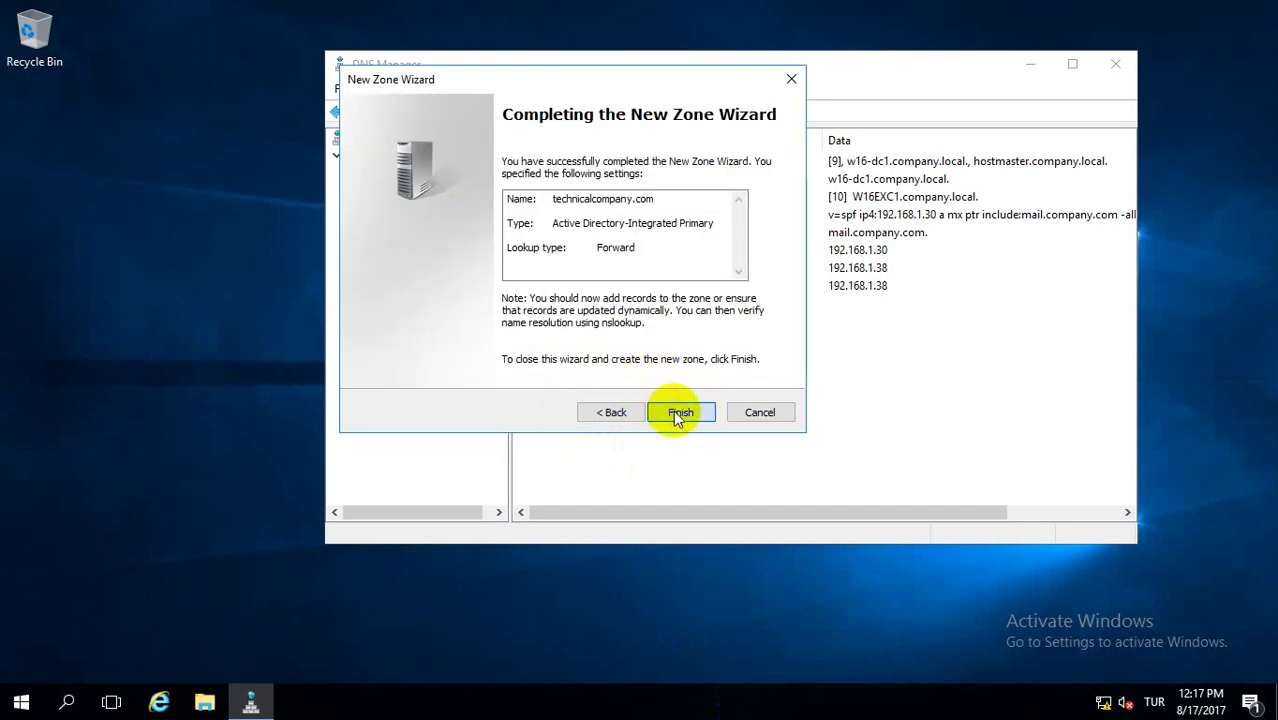
pyautogui.click(678, 411)
# - Add a host record named www with IP address 192.168.1.38 to the technicalcompany.com zone, and close DNS Manager
pyautogui.click(455, 240)
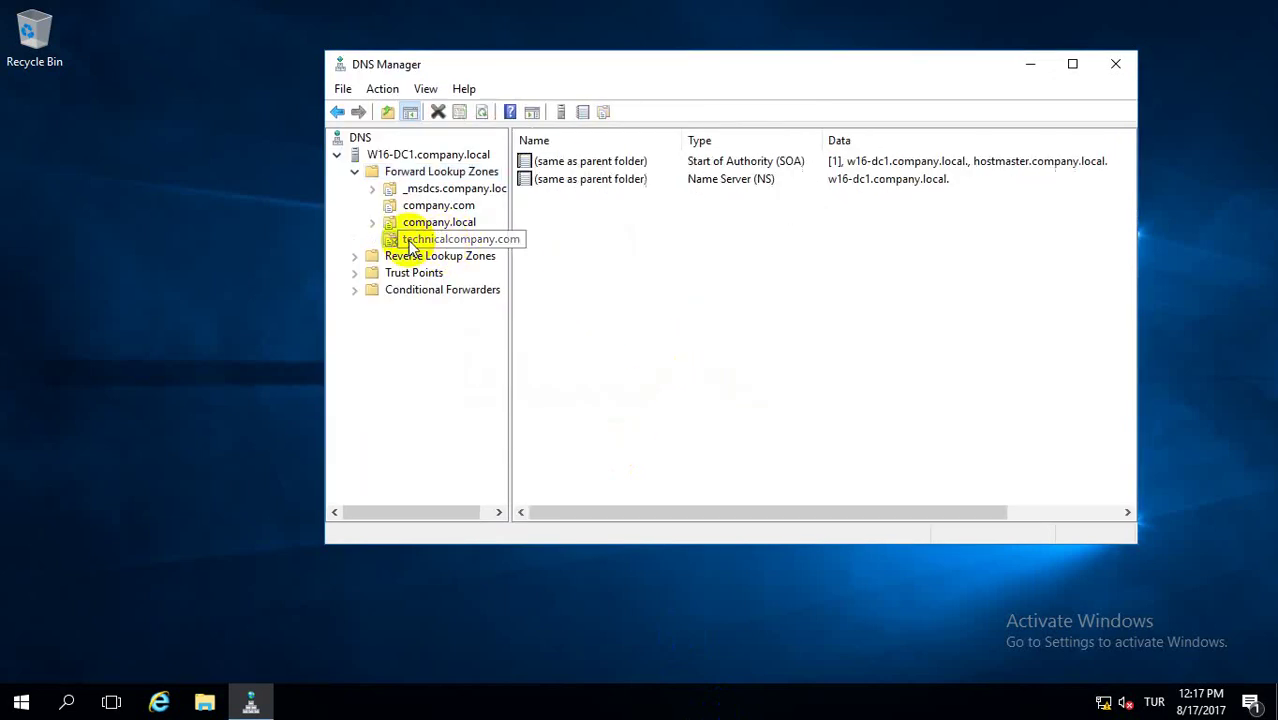
pyautogui.rightClick(643, 236)
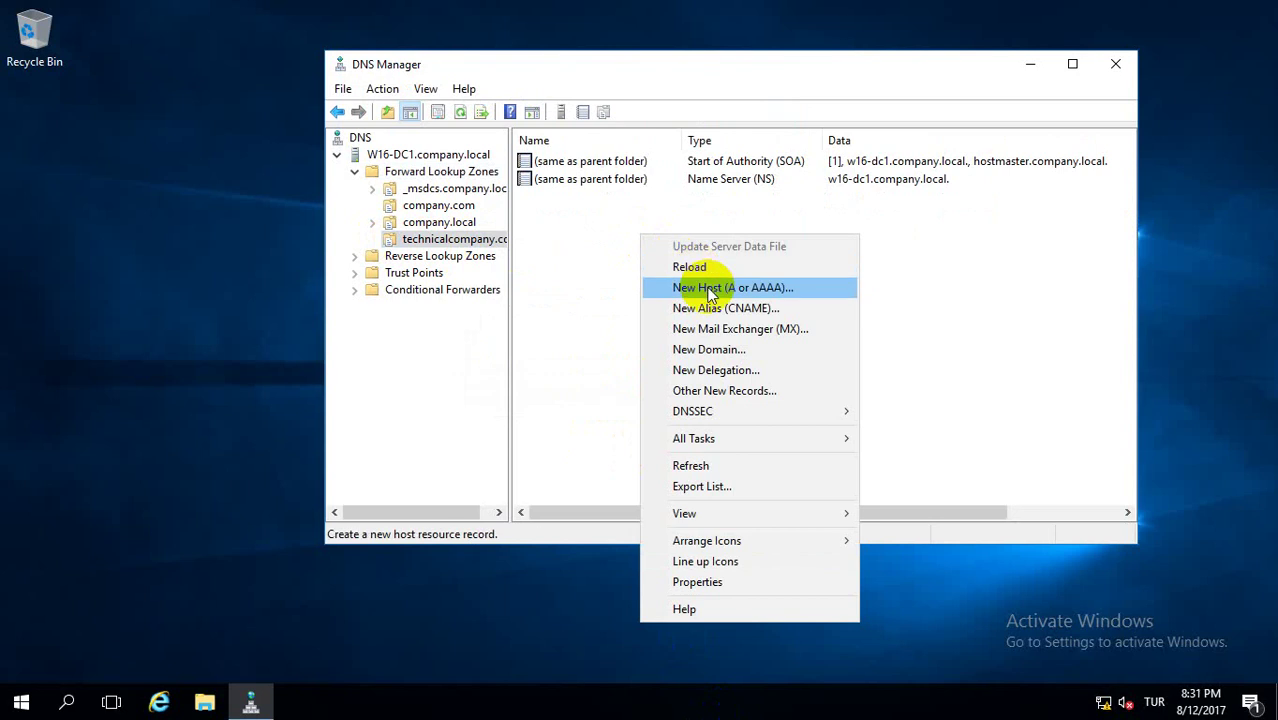
pyautogui.click(713, 284)
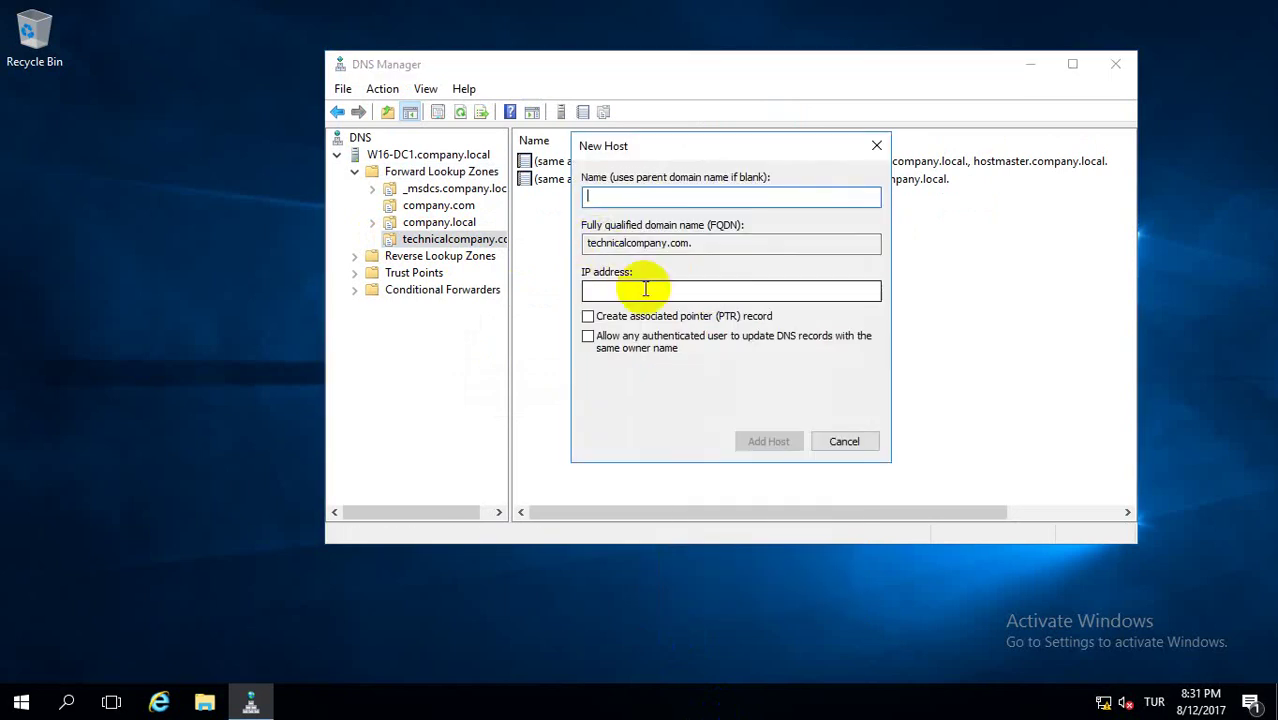
pyautogui.write('www')
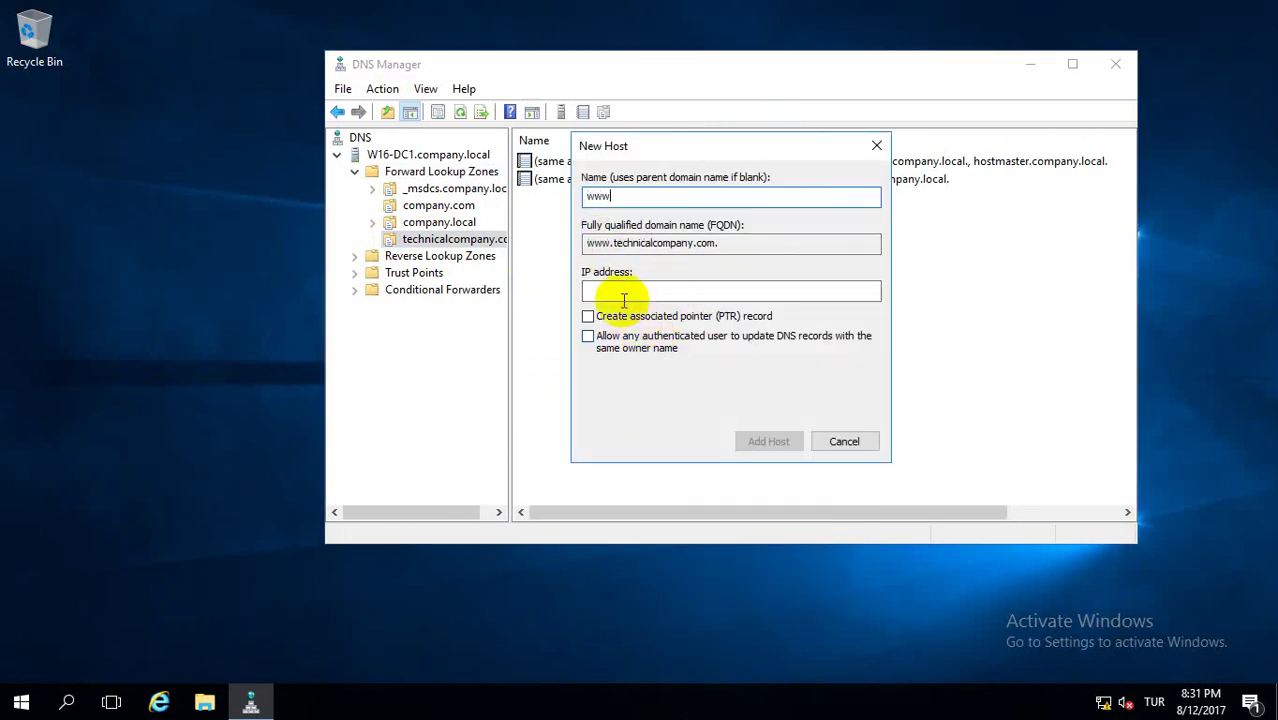
pyautogui.click(625, 291)
pyautogui.write('1')
pyautogui.write('92.168.1.')
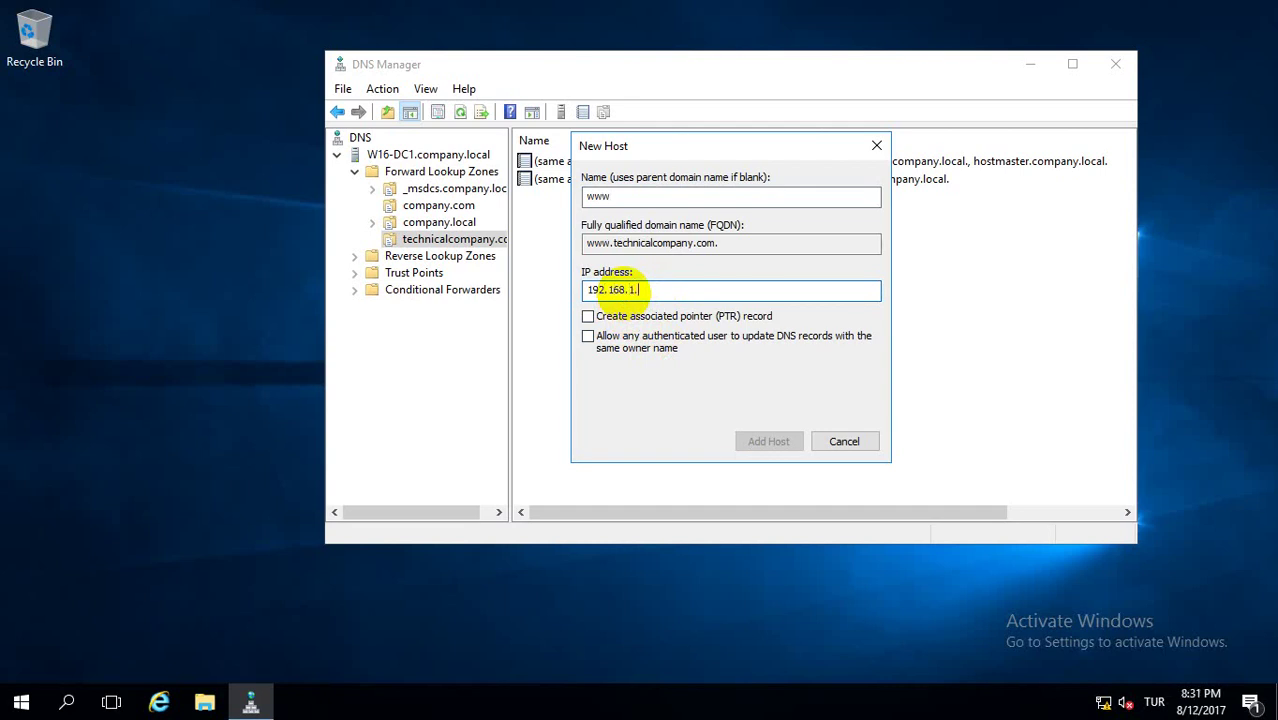
pyautogui.write('38')
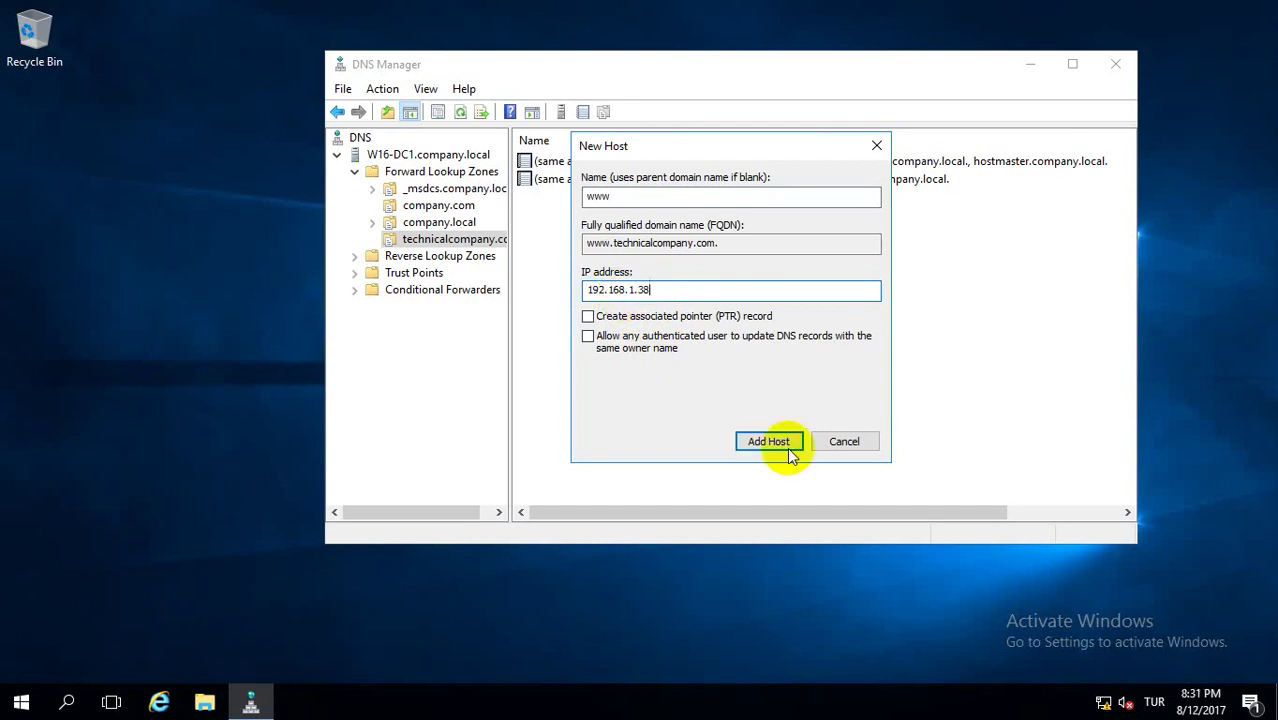
pyautogui.click(775, 442)
pyautogui.click(816, 424)
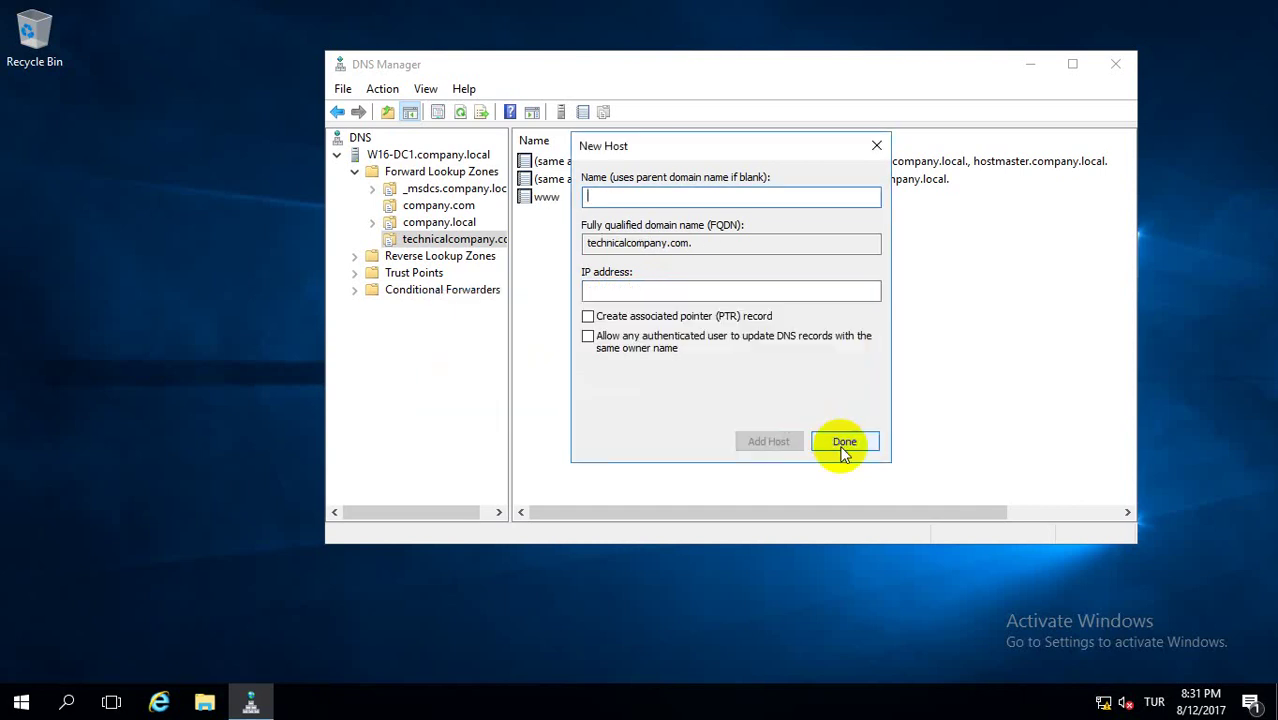
pyautogui.click(845, 441)
pyautogui.click(1116, 63)
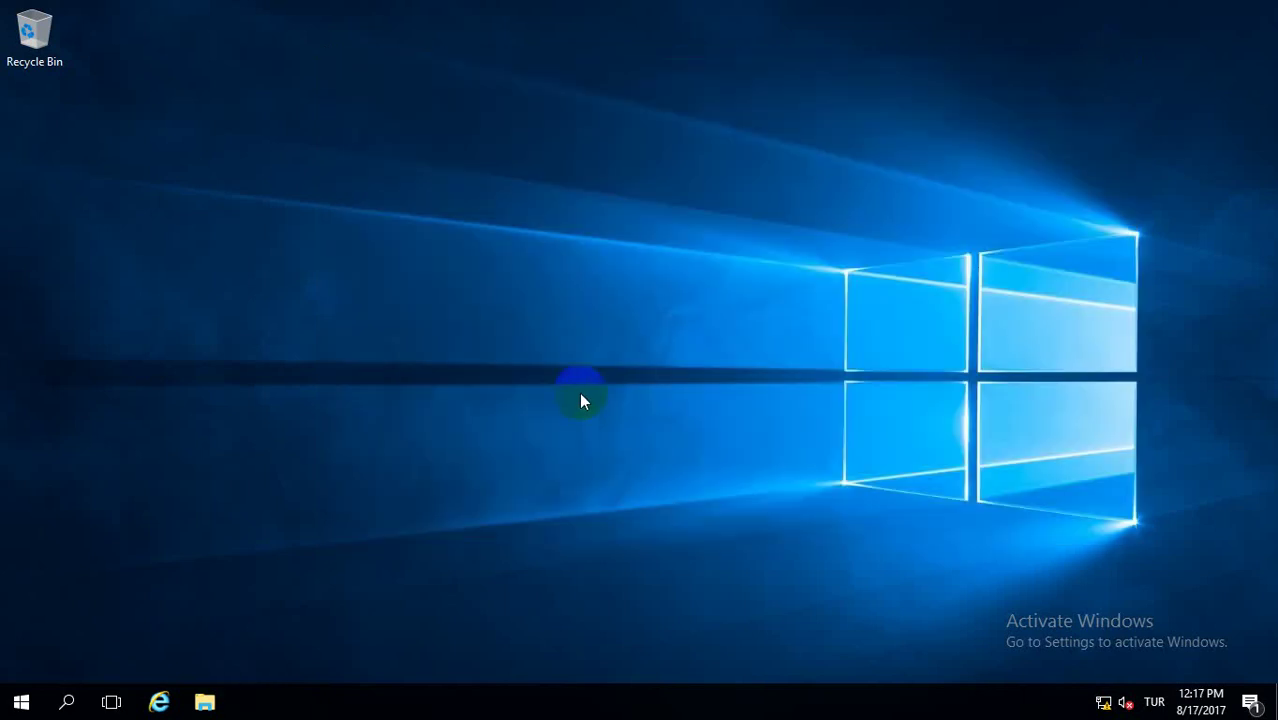
# - Open a Command Prompt window by running cmd
pyautogui.rightClick(18, 692)
pyautogui.click(66, 604)
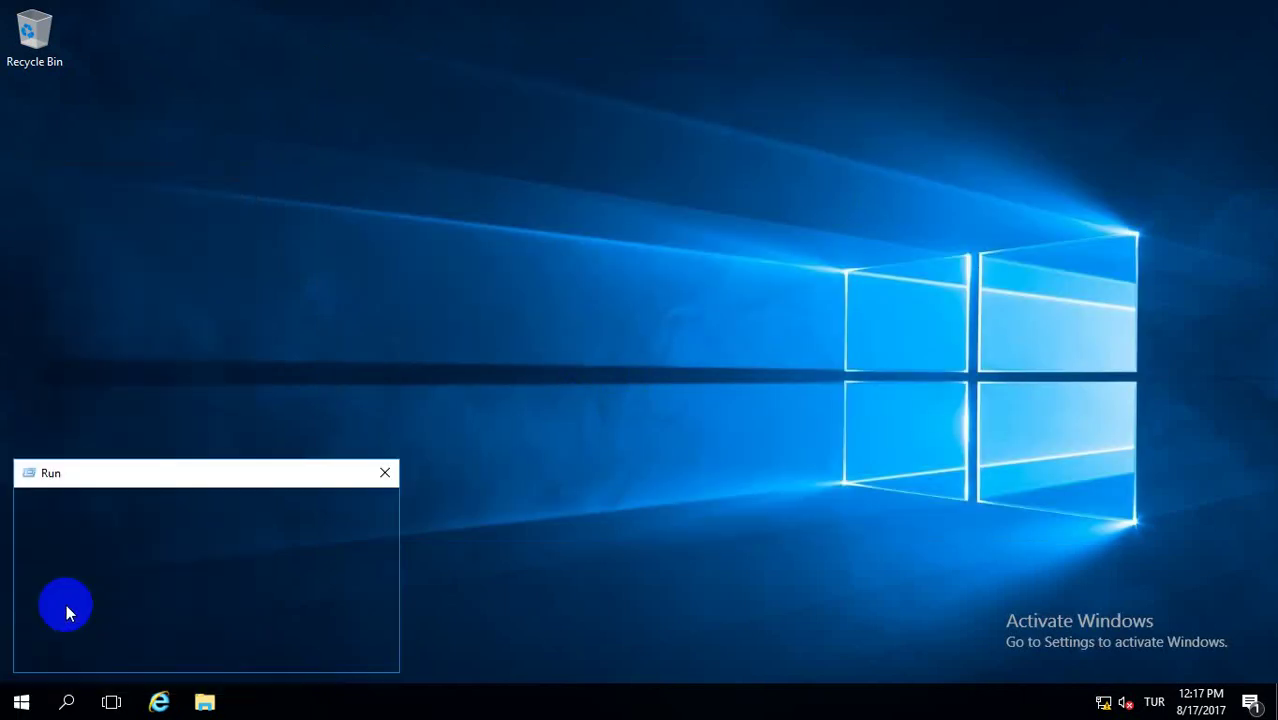
pyautogui.write('cmd')
pyautogui.press('Return')
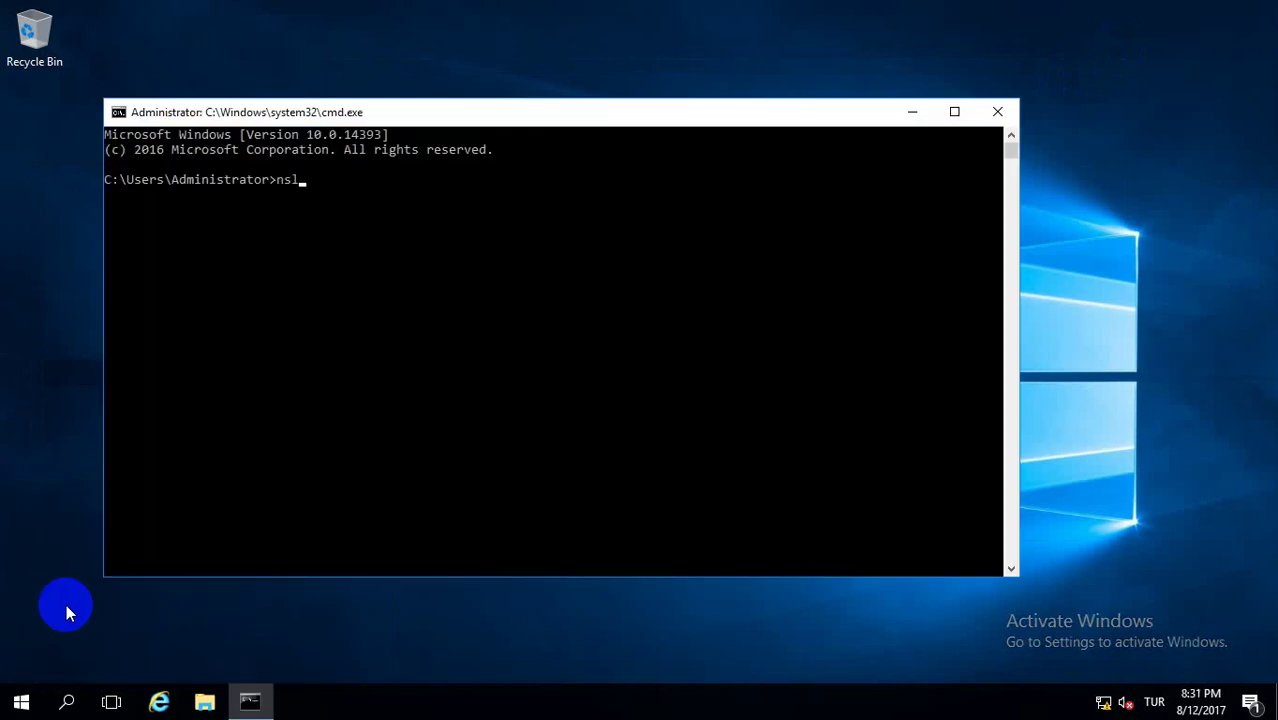
pyautogui.write('nsloo')
pyautogui.write('k ww')
pyautogui.write('w.')
pyautogui.write('company.com')
pyautogui.press('Return')
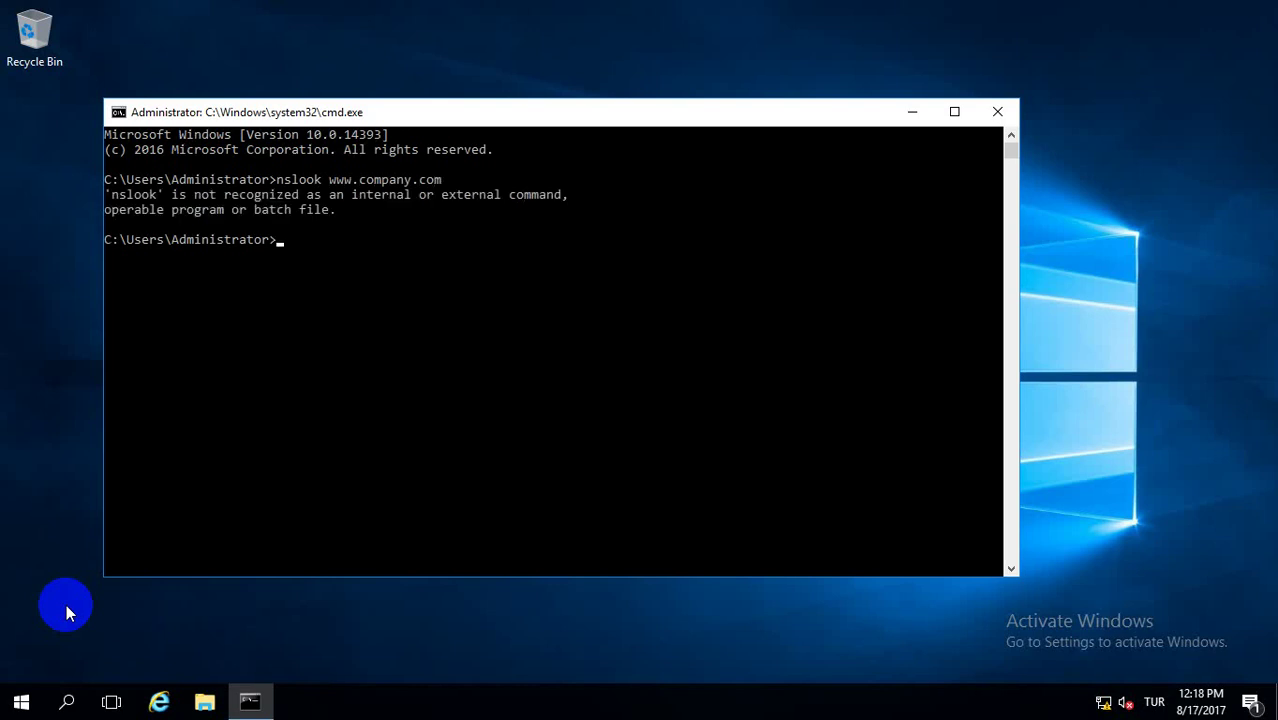
pyautogui.write('nslookup www')
pyautogui.write('.')
pyautogui.write('company.com')
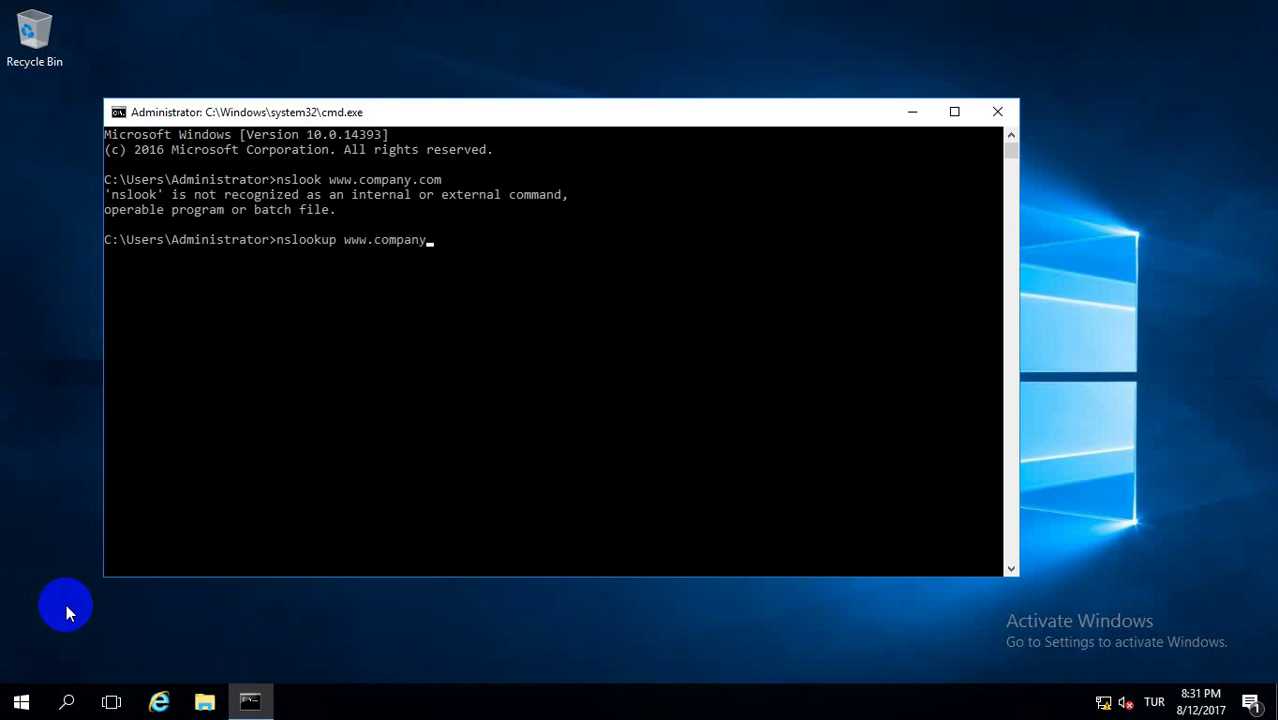
pyautogui.press('Return')
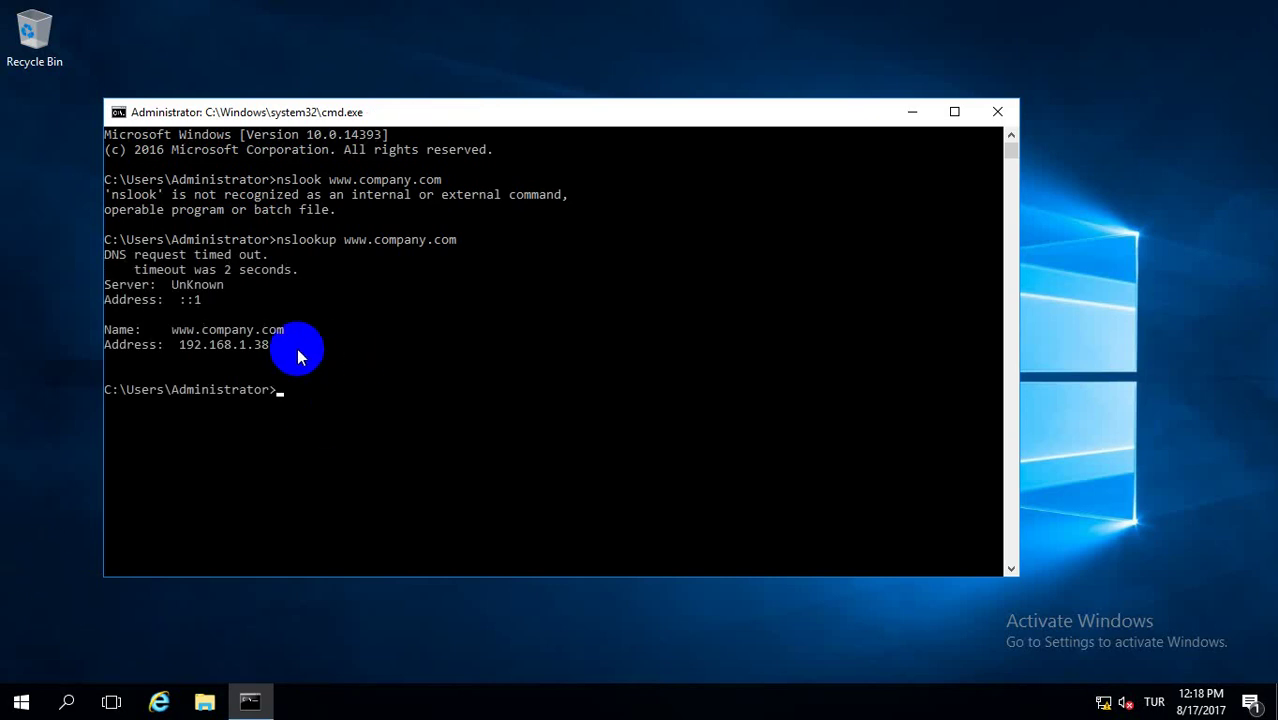
pyautogui.moveTo(291, 344); pyautogui.dragTo(165, 348)
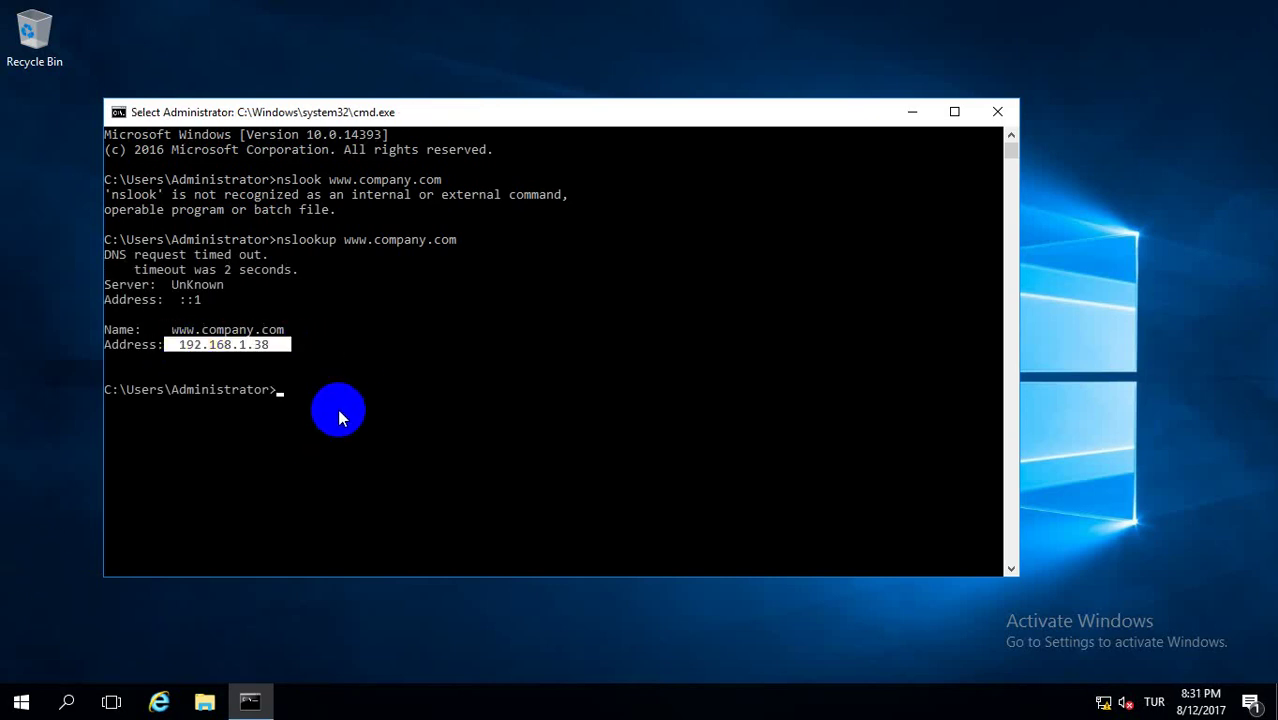
pyautogui.hotkey('ctrl', 'c')
# - Check the DNS resolution of support.company.com with nslookup
pyautogui.write('nsl')
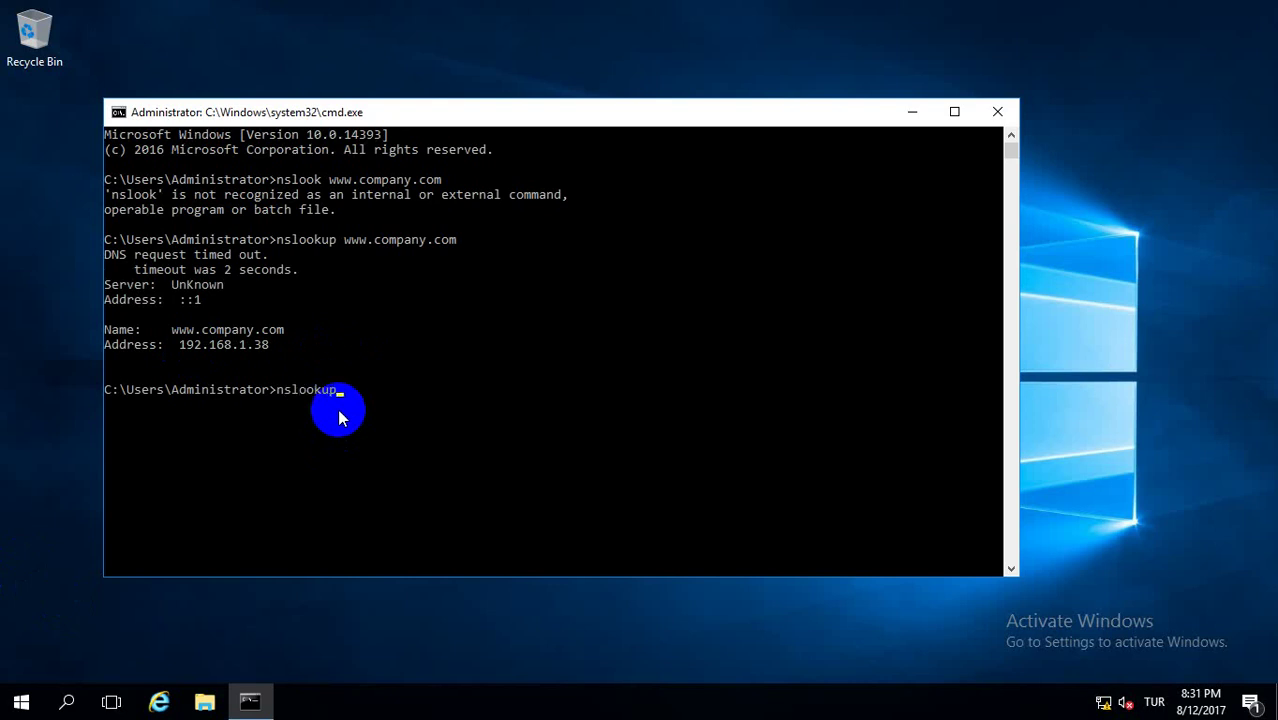
pyautogui.write('ookup')
pyautogui.write('s')
pyautogui.write('upport.company.com')
pyautogui.press('Return')
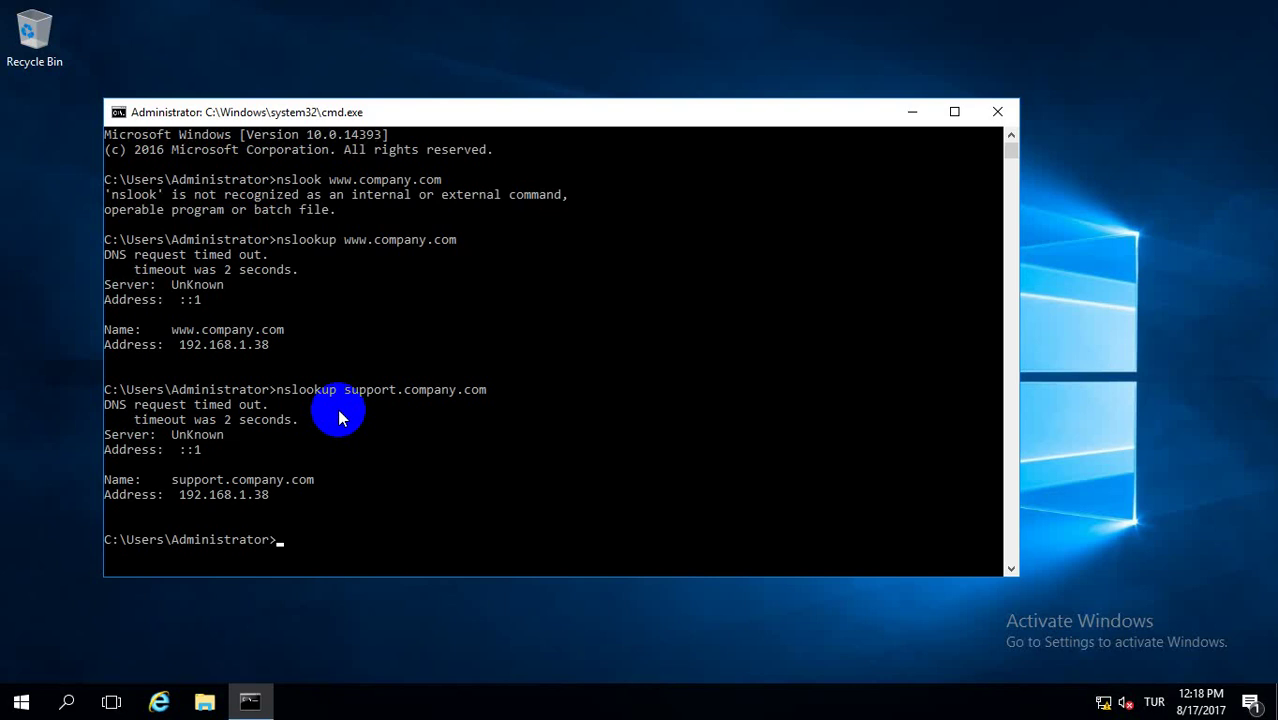
pyautogui.write('nslokk')
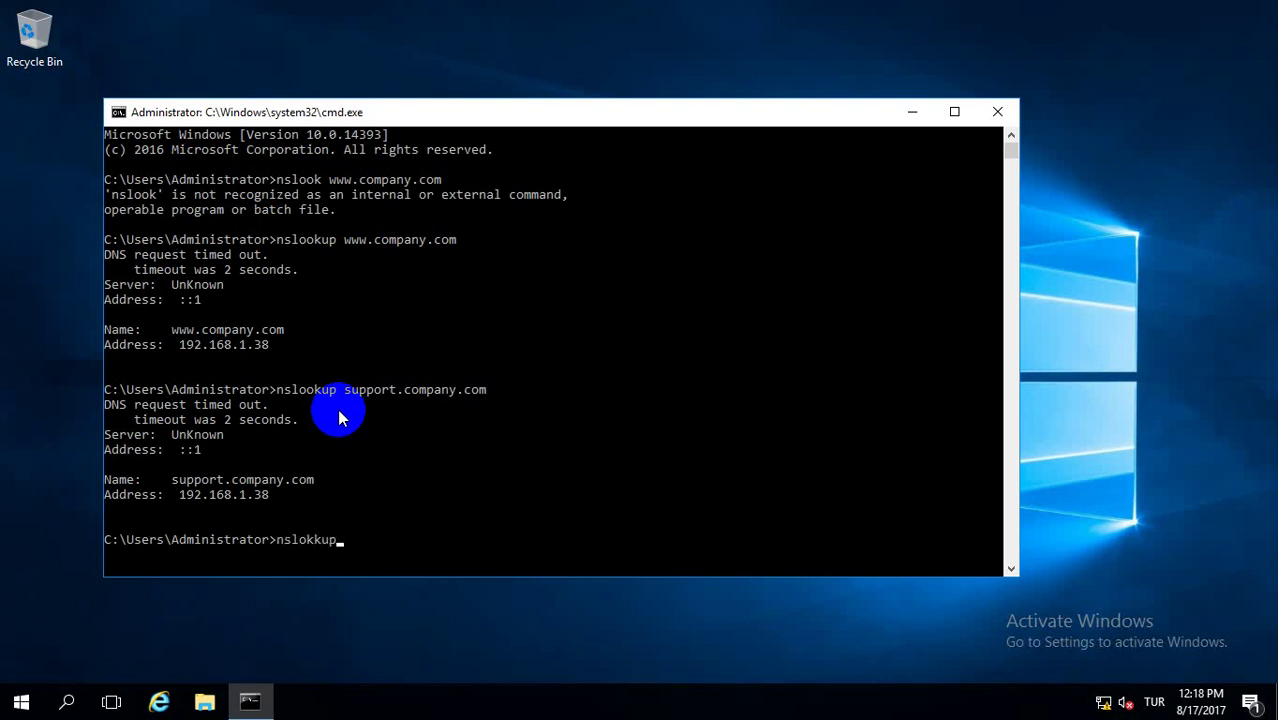
pyautogui.press('BackSpace')
pyautogui.press('BackSpace')
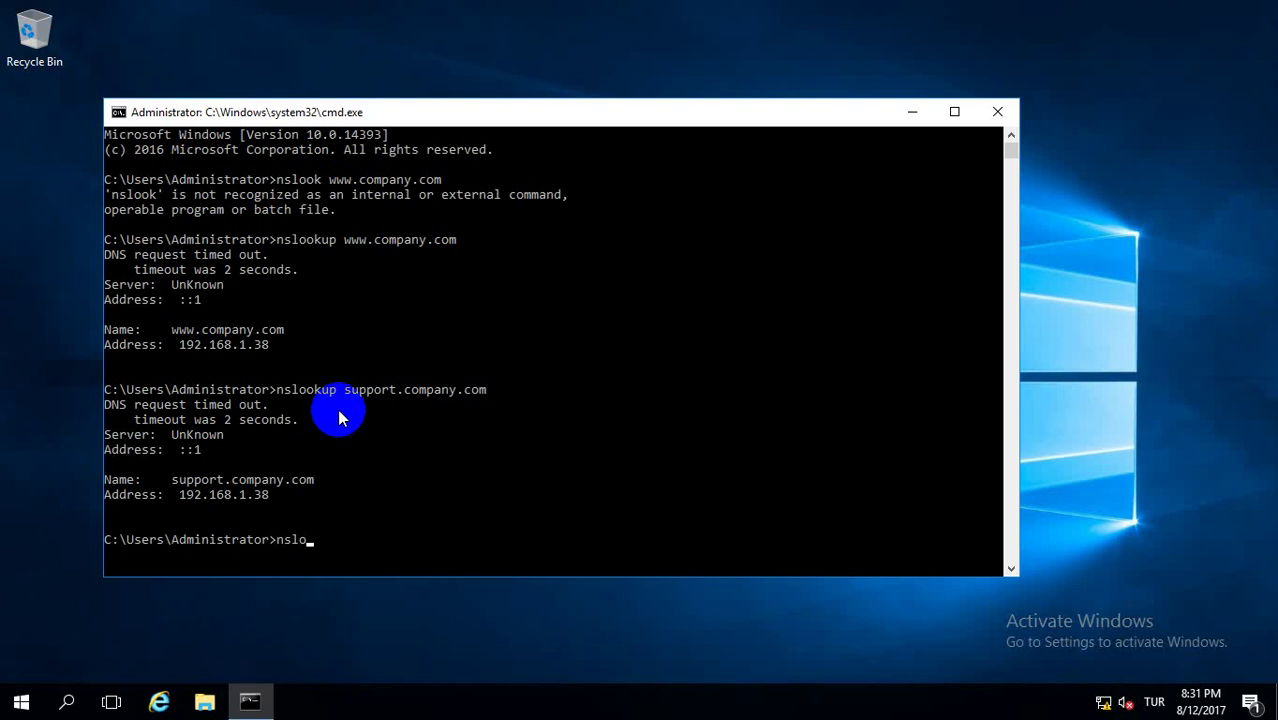
pyautogui.write('okup ww')
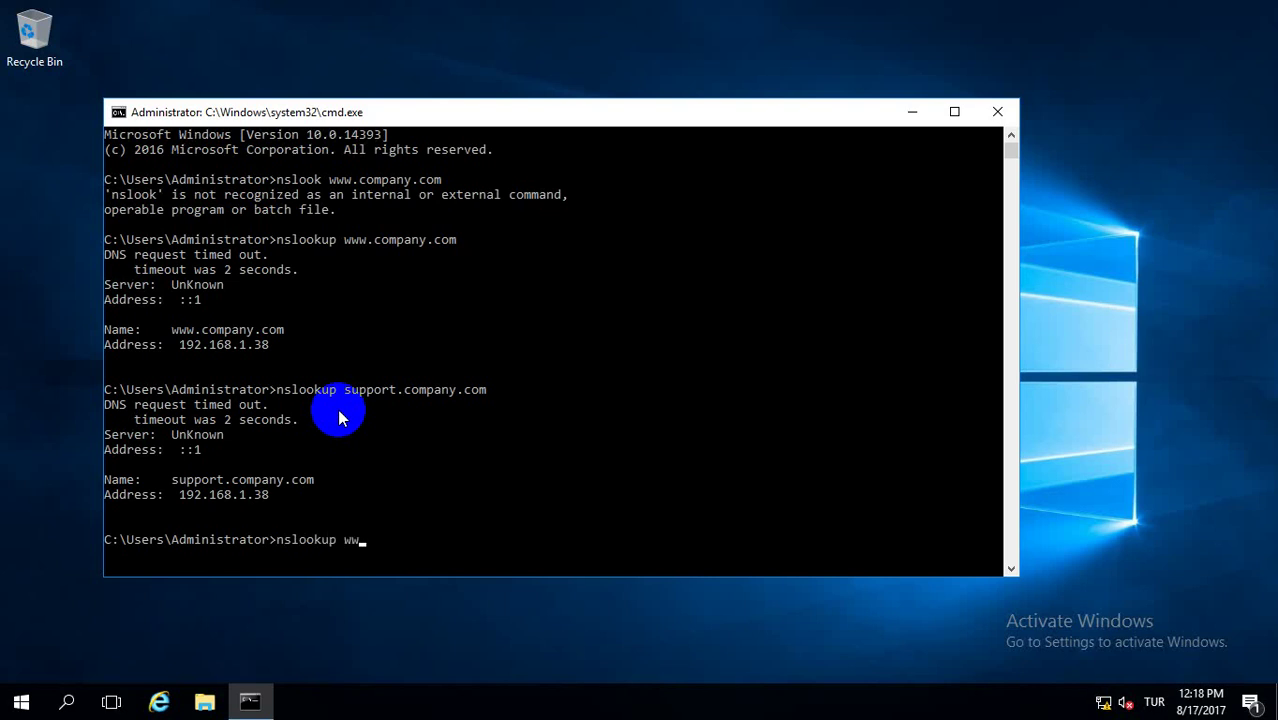
pyautogui.write('w.techn')
pyautogui.write('i')
pyautogui.write('calcompnay')
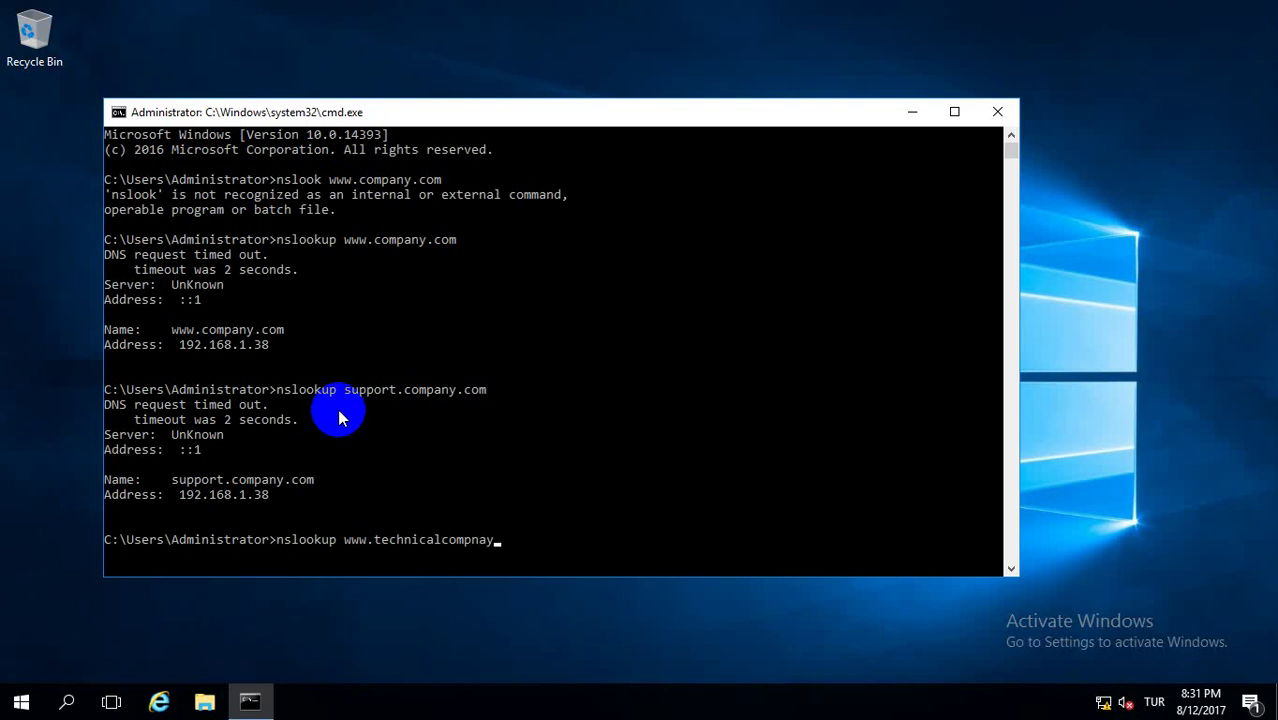
pyautogui.press('BackSpace')
pyautogui.press('BackSpace')
pyautogui.press('BackSpace')
pyautogui.press('BackSpace')
pyautogui.write('pa')
pyautogui.write('ny')
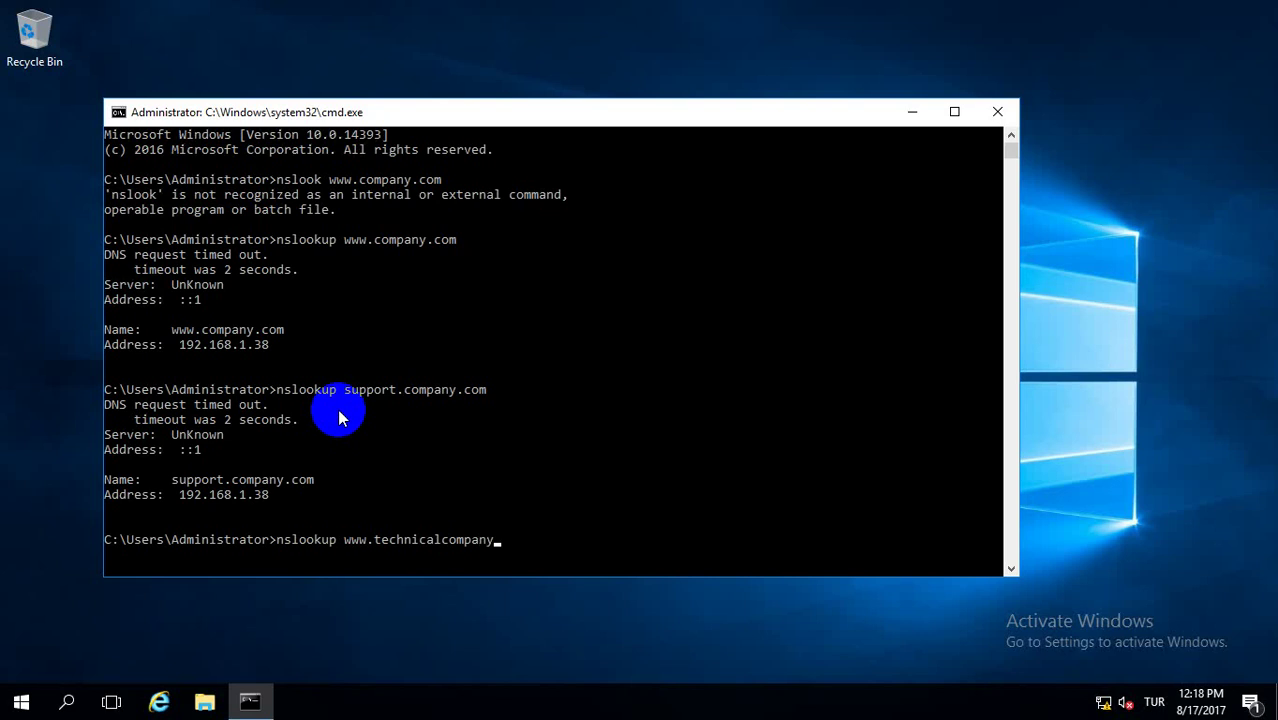
pyautogui.write('.com')
pyautogui.press('Return')
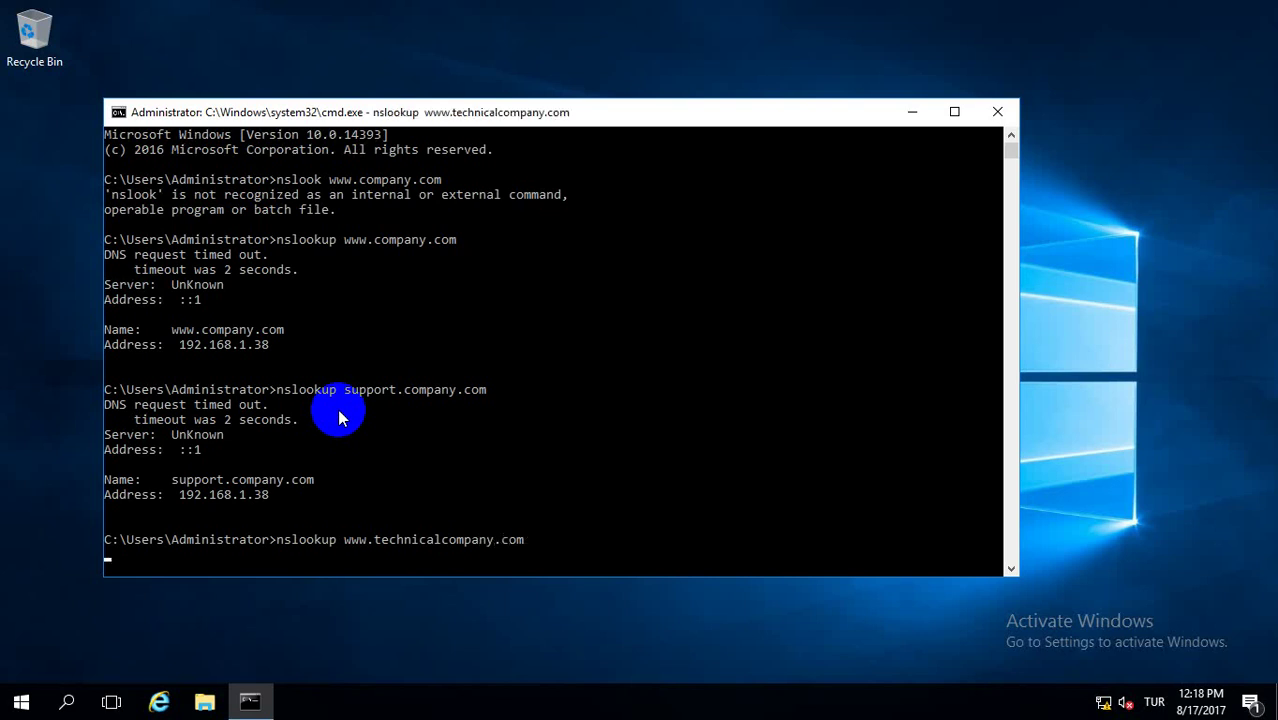
pyautogui.moveTo(272, 528); pyautogui.dragTo(183, 537)
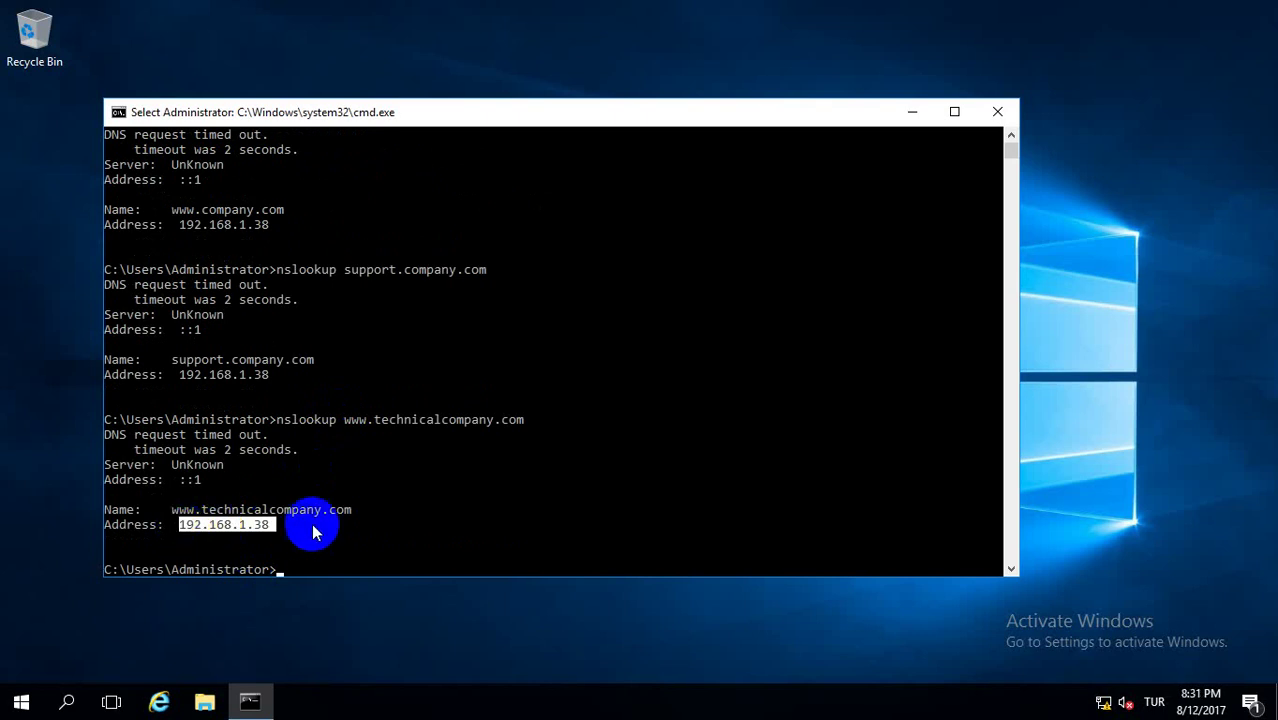
pyautogui.click(318, 524)
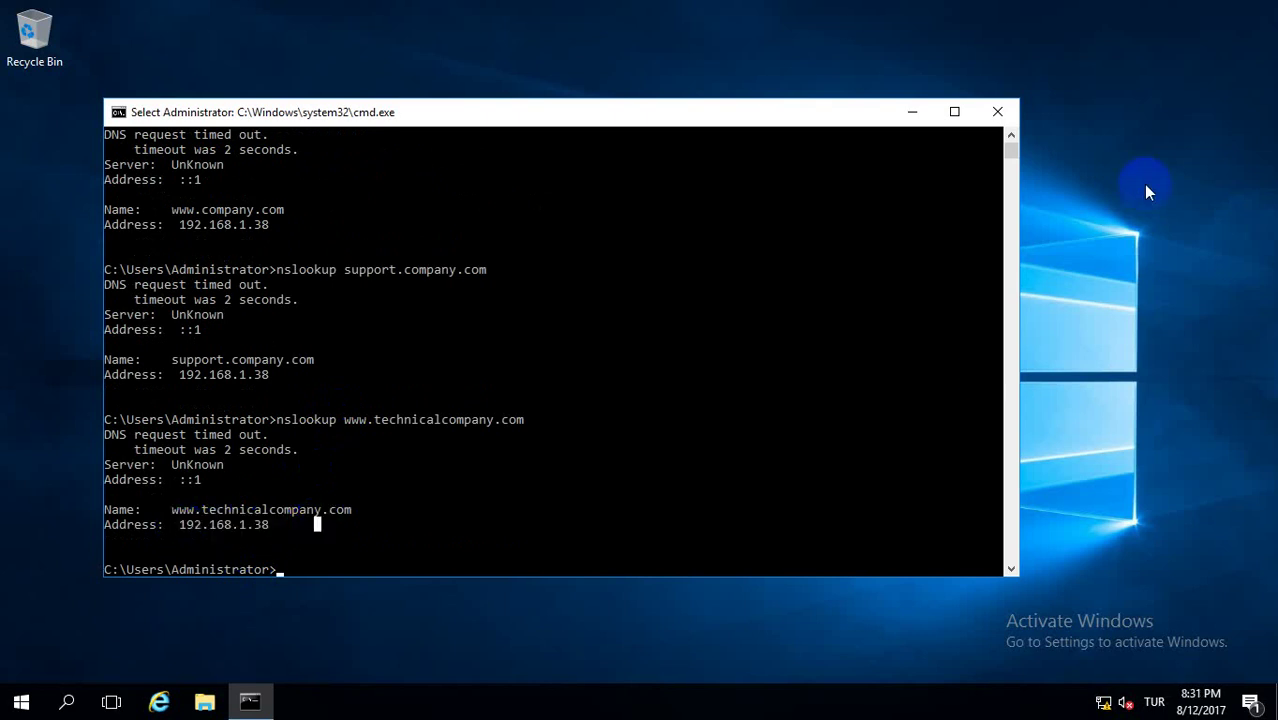
pyautogui.click(1005, 118)
# - Open Notepad and write the note "go to iis server"
pyautogui.rightClick(18, 690)
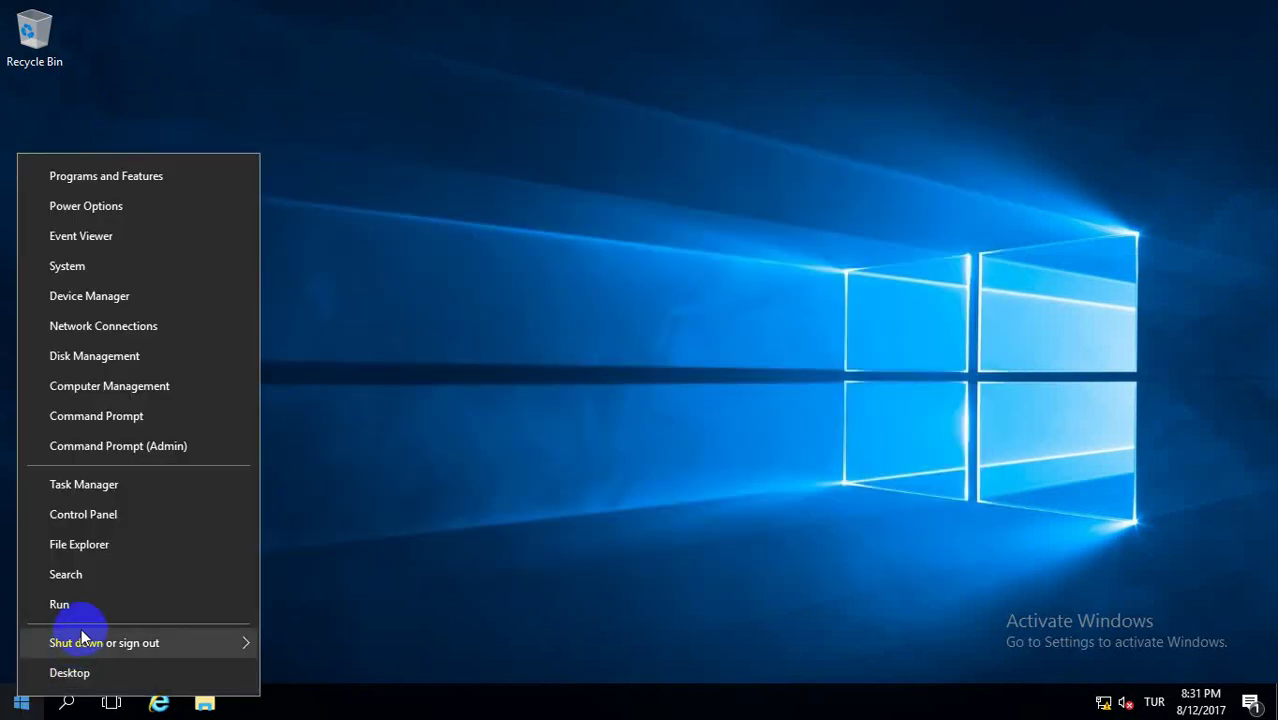
pyautogui.click(82, 606)
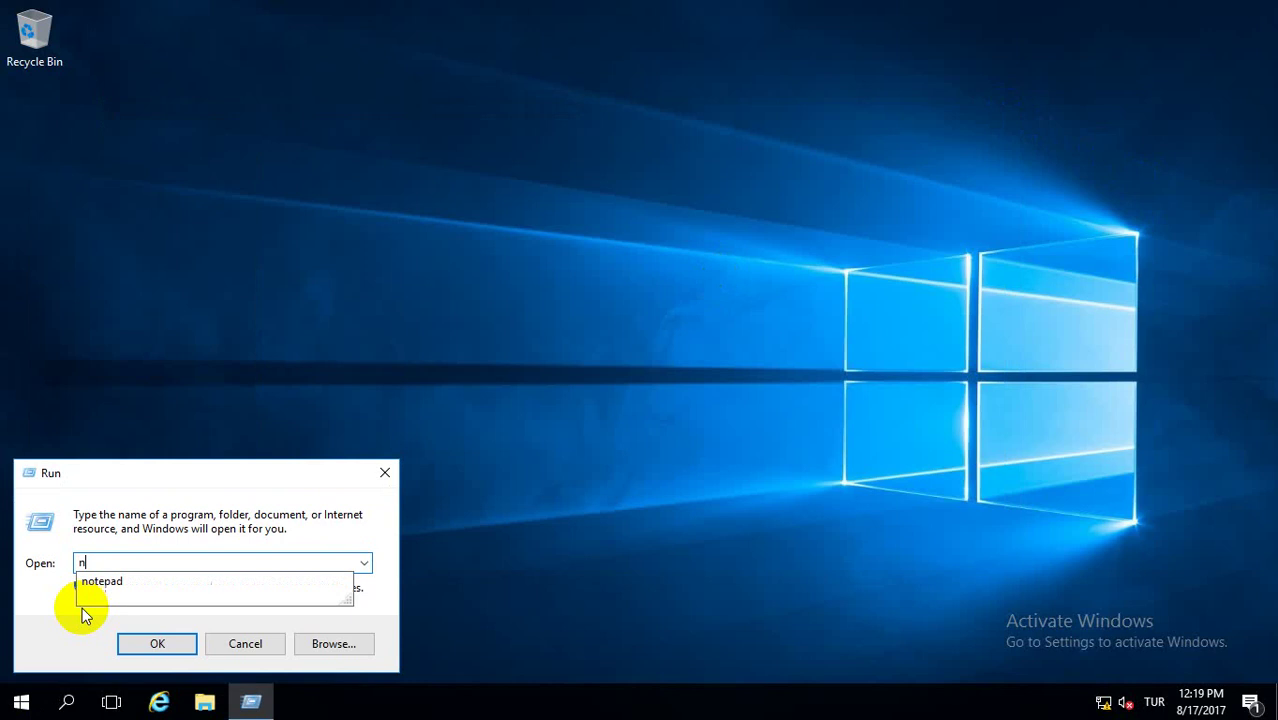
pyautogui.write('otepad')
pyautogui.press('Return')
pyautogui.write('got')
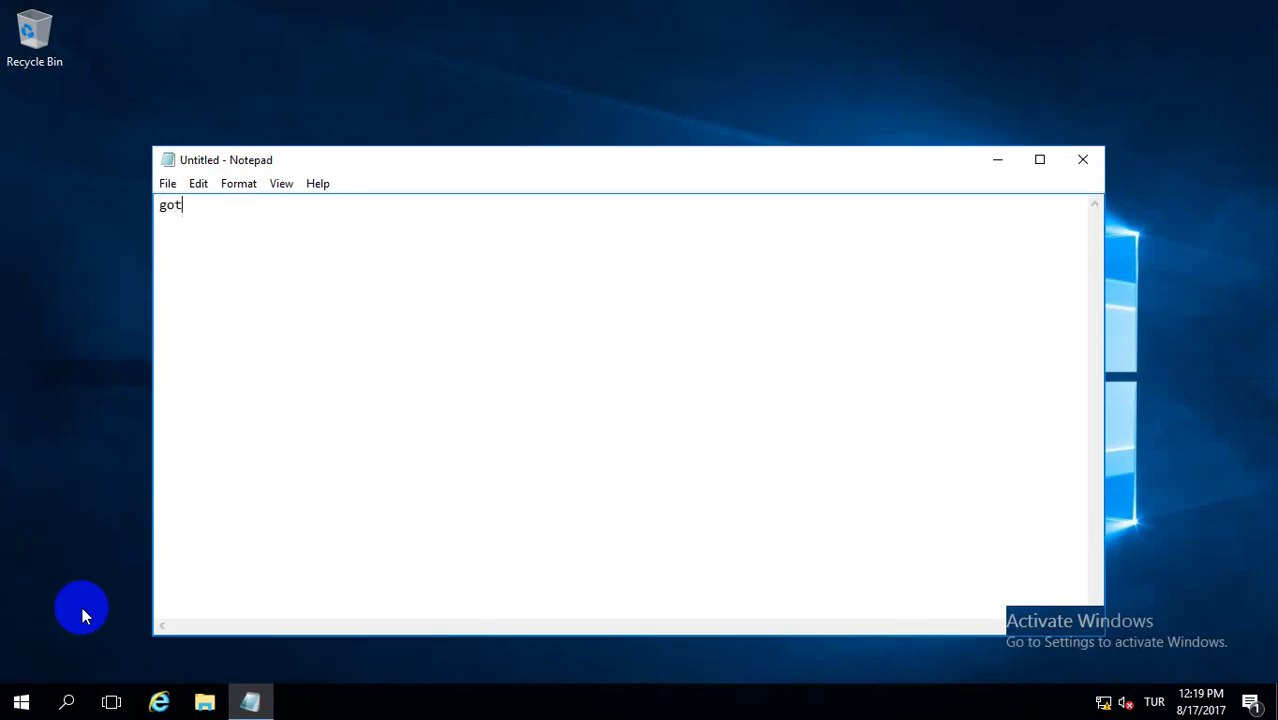
pyautogui.press('BackSpace')
pyautogui.write('to i')
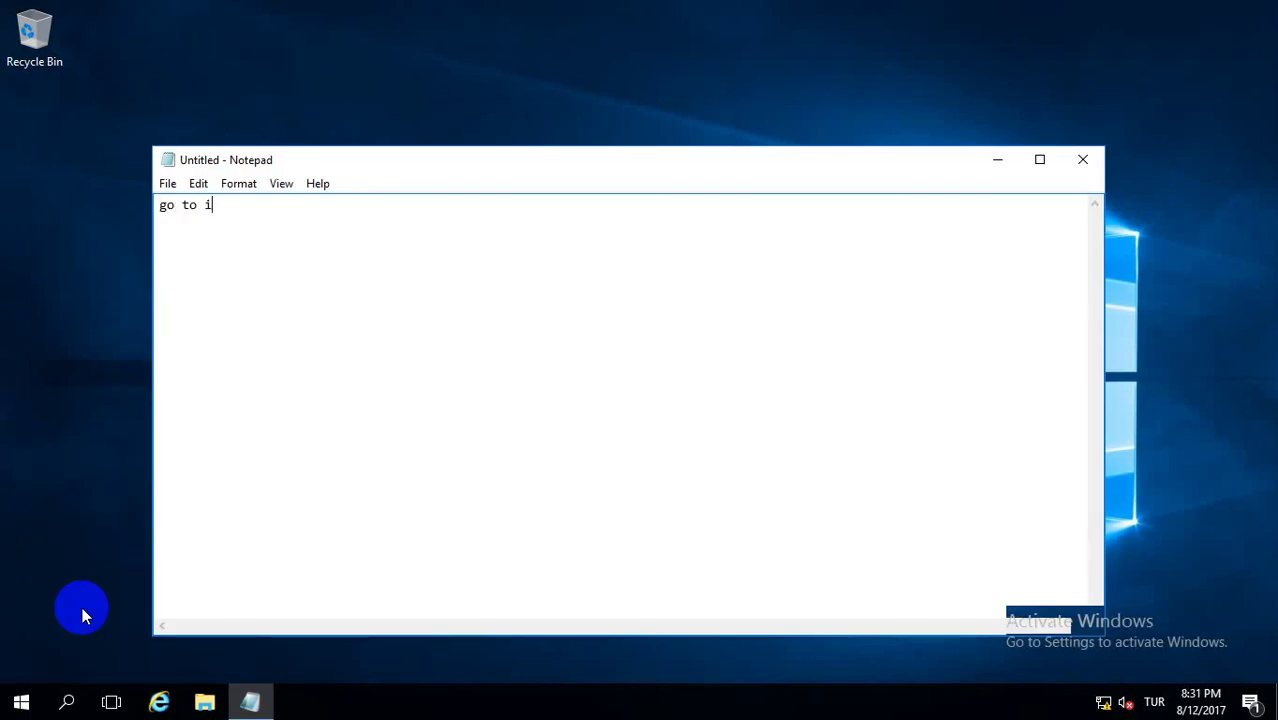
pyautogui.write('is server')
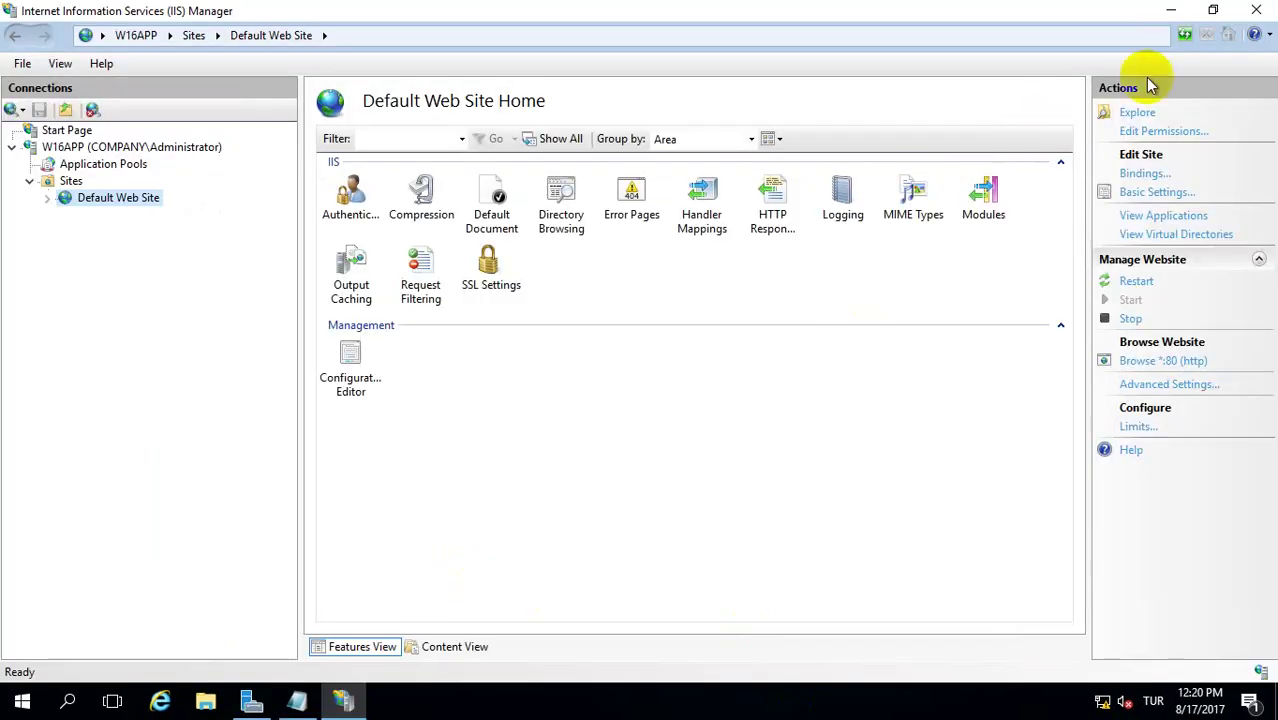
# - Minimize IIS Manager and copy the company.com, technicalcompany.com and support.company.com folders from the desktop
pyautogui.click(1168, 11)
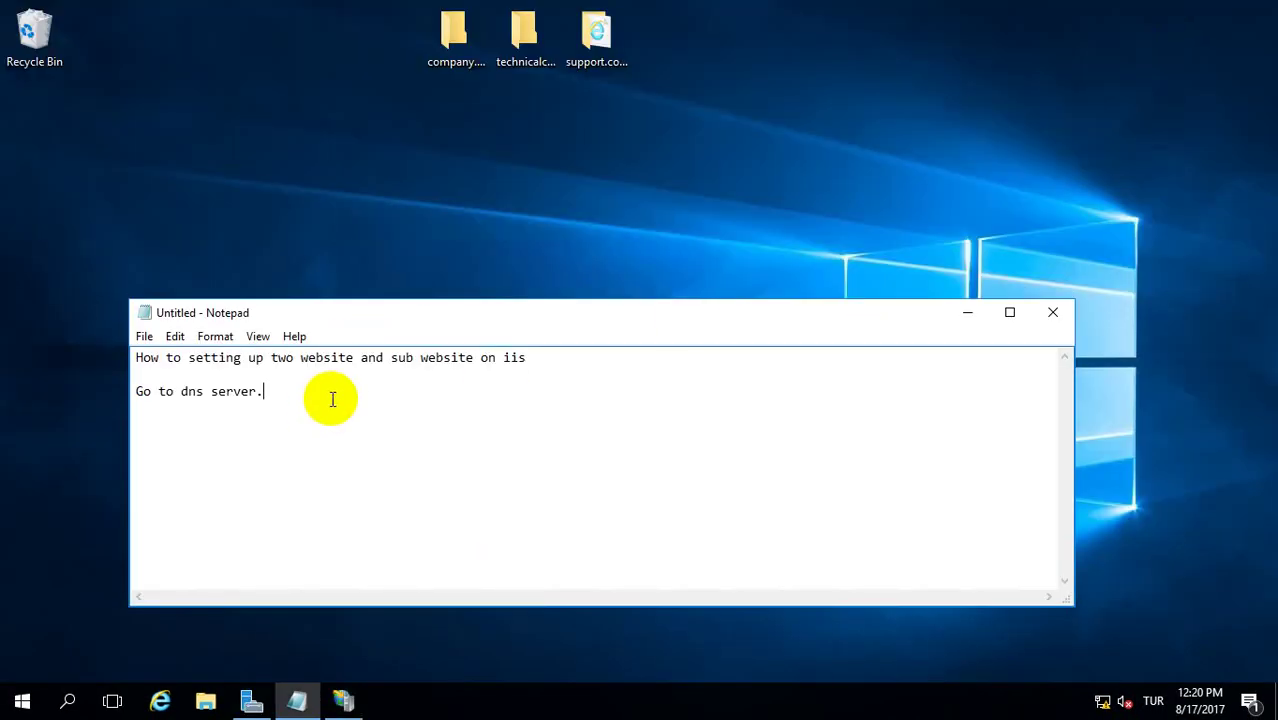
pyautogui.click(598, 40)
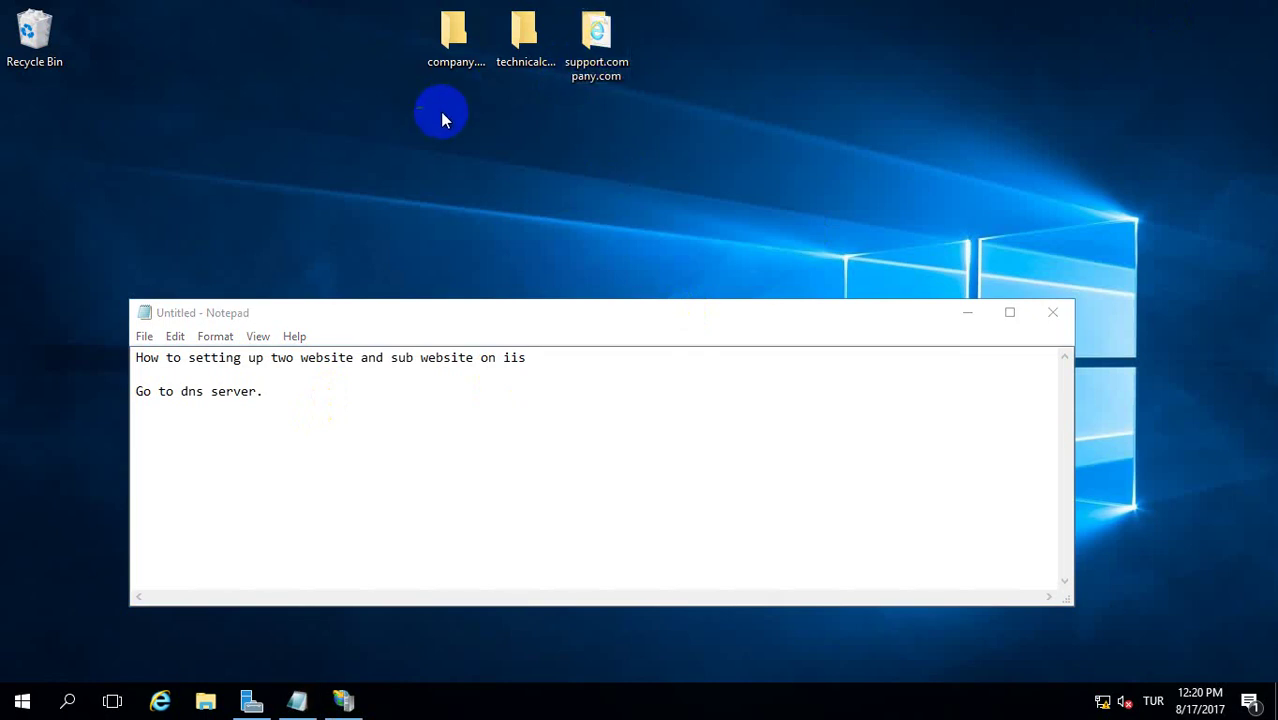
pyautogui.moveTo(416, 106); pyautogui.dragTo(649, 40)
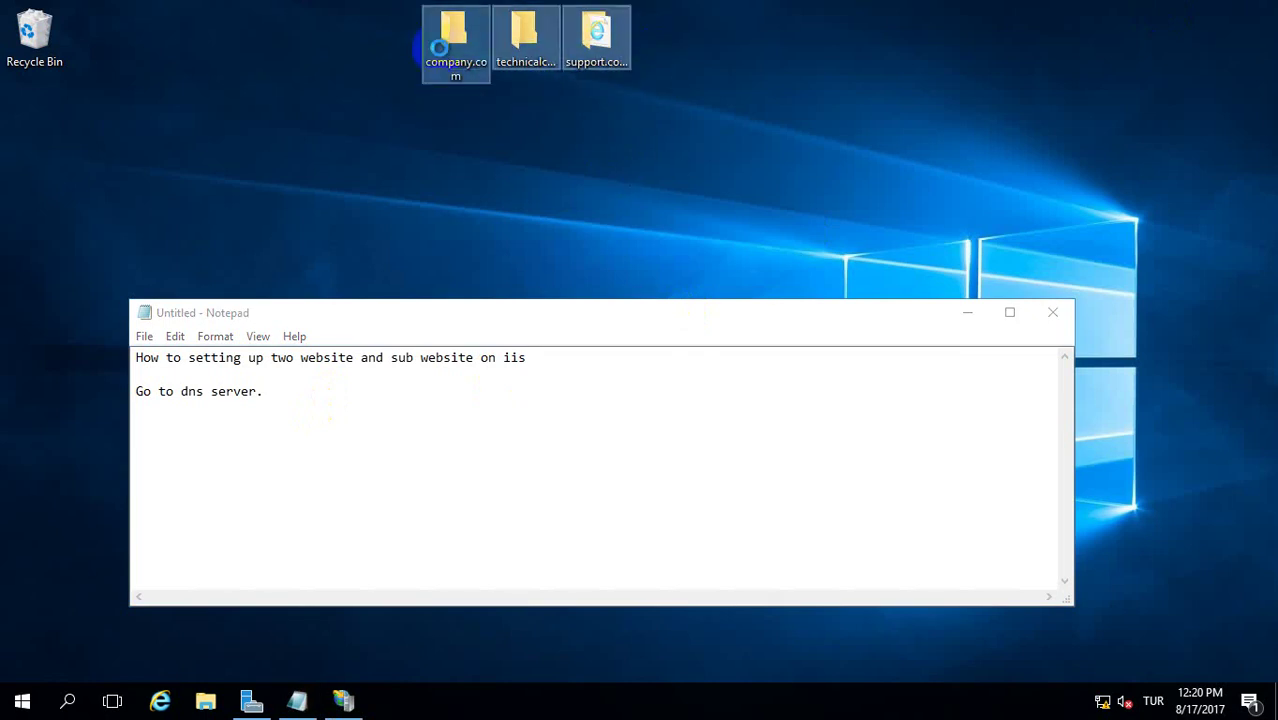
pyautogui.rightClick(440, 50)
pyautogui.click(460, 210)
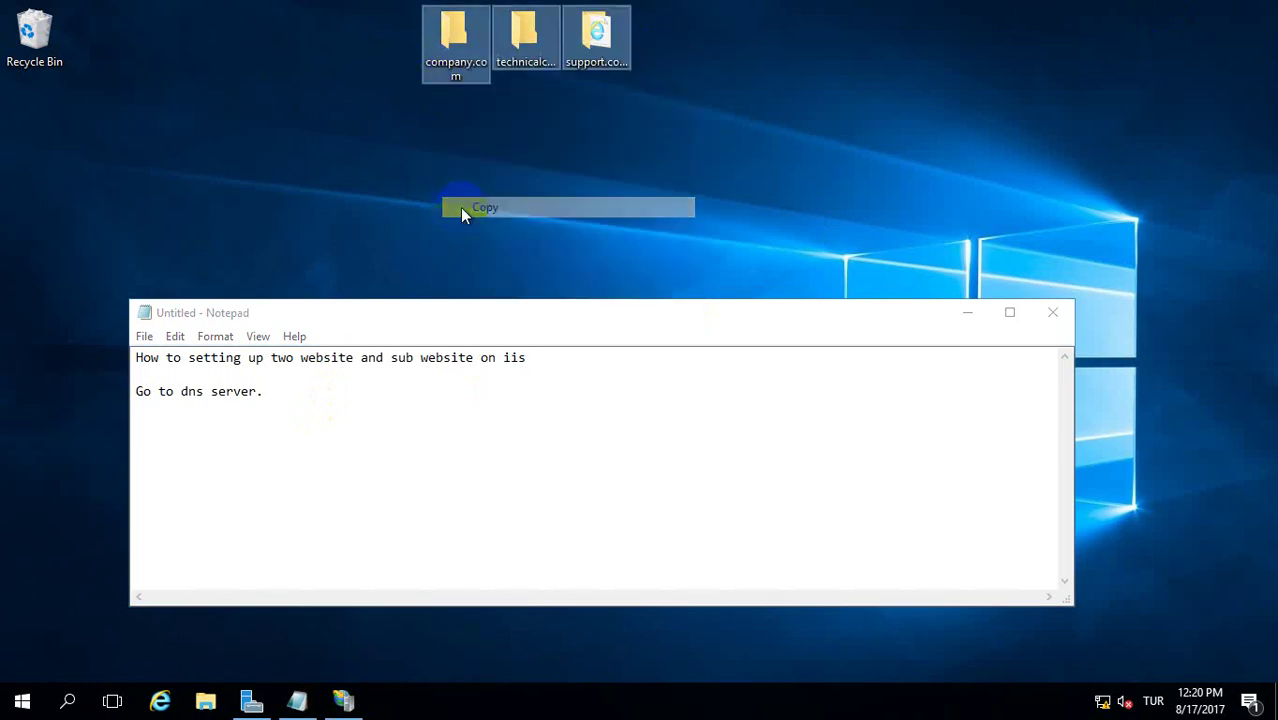
# - Paste the three copied website folders into C:\inetpub\wwwroot and close File Explorer
pyautogui.click(205, 700)
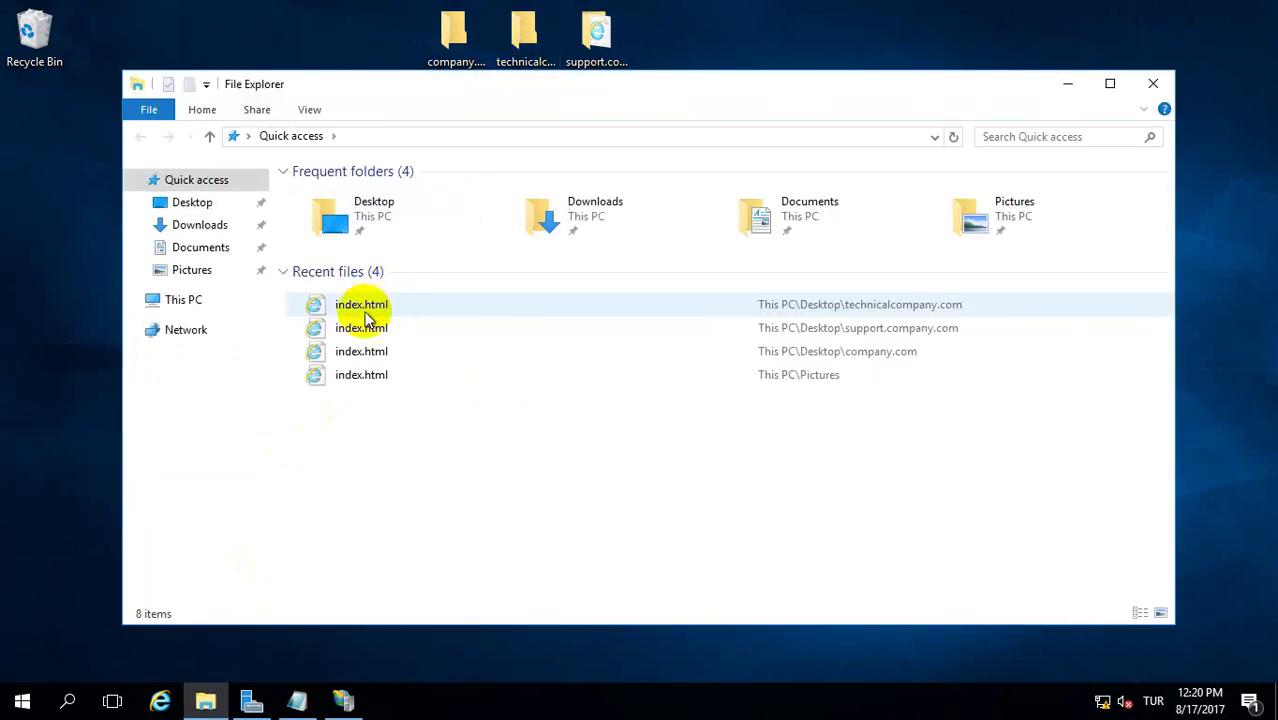
pyautogui.click(163, 299)
pyautogui.doubleClick(410, 334)
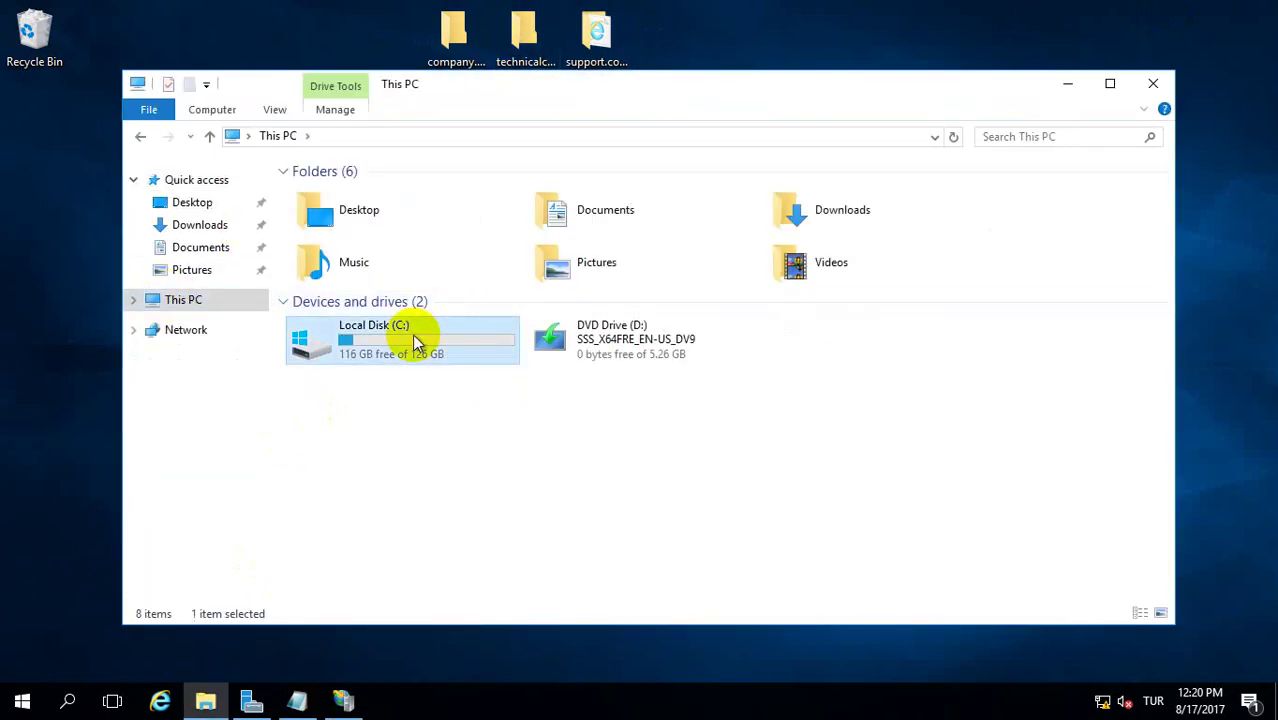
pyautogui.doubleClick(325, 196)
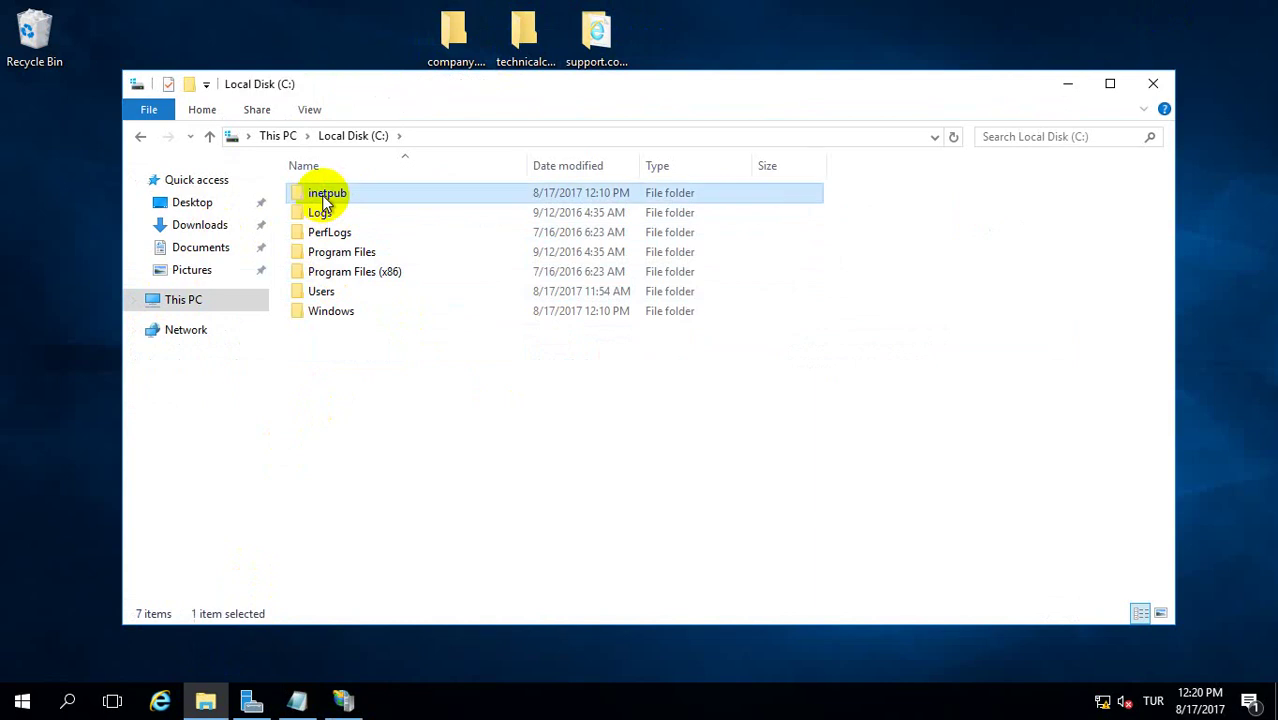
pyautogui.doubleClick(337, 271)
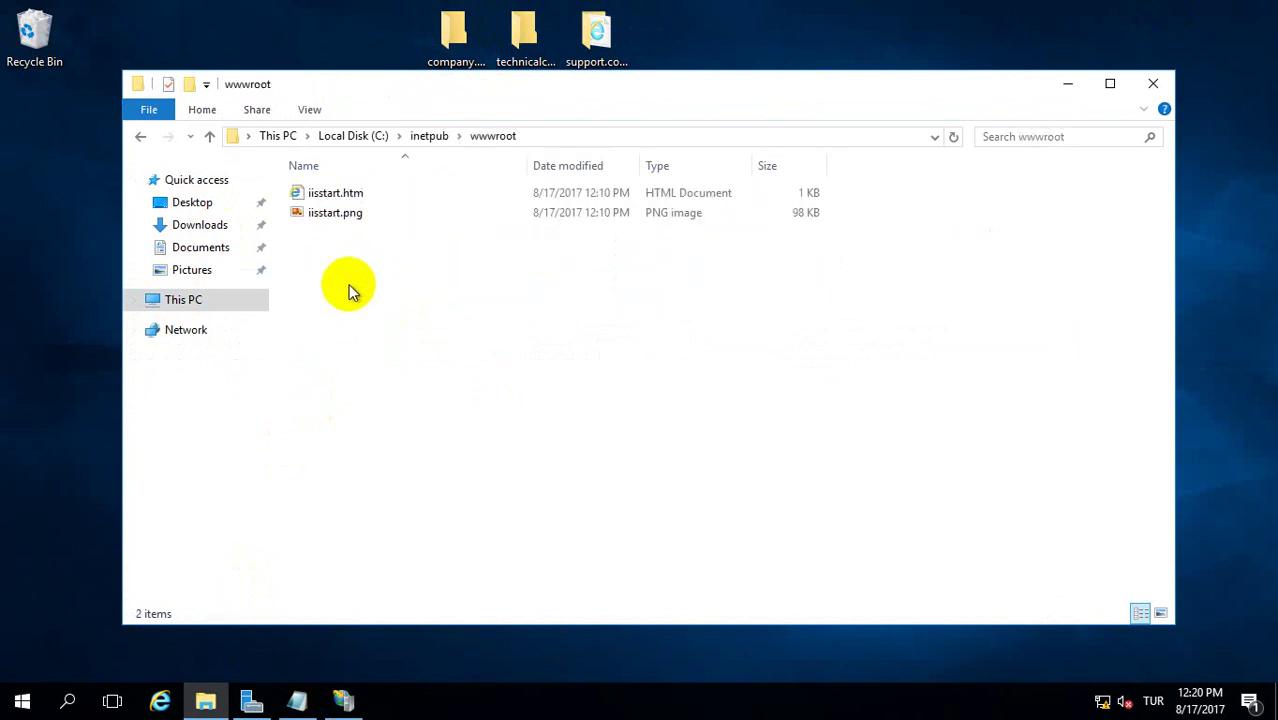
pyautogui.rightClick(342, 259)
pyautogui.click(395, 389)
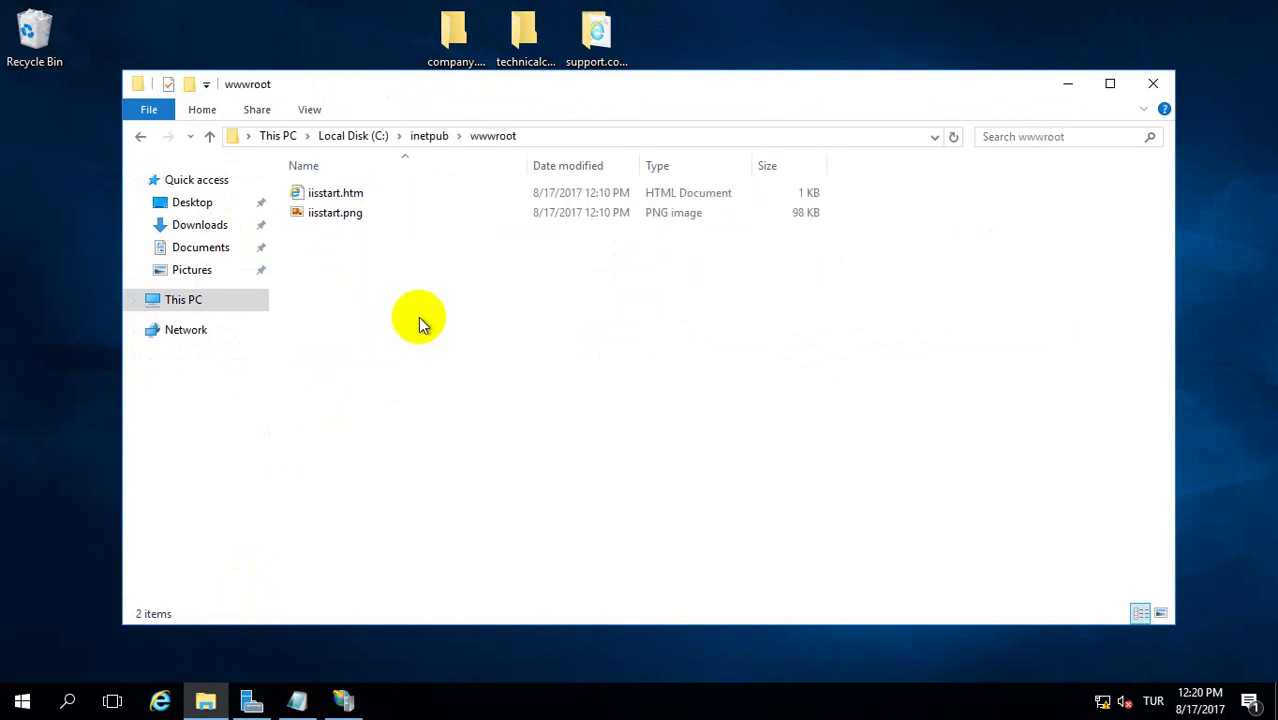
pyautogui.click(418, 317)
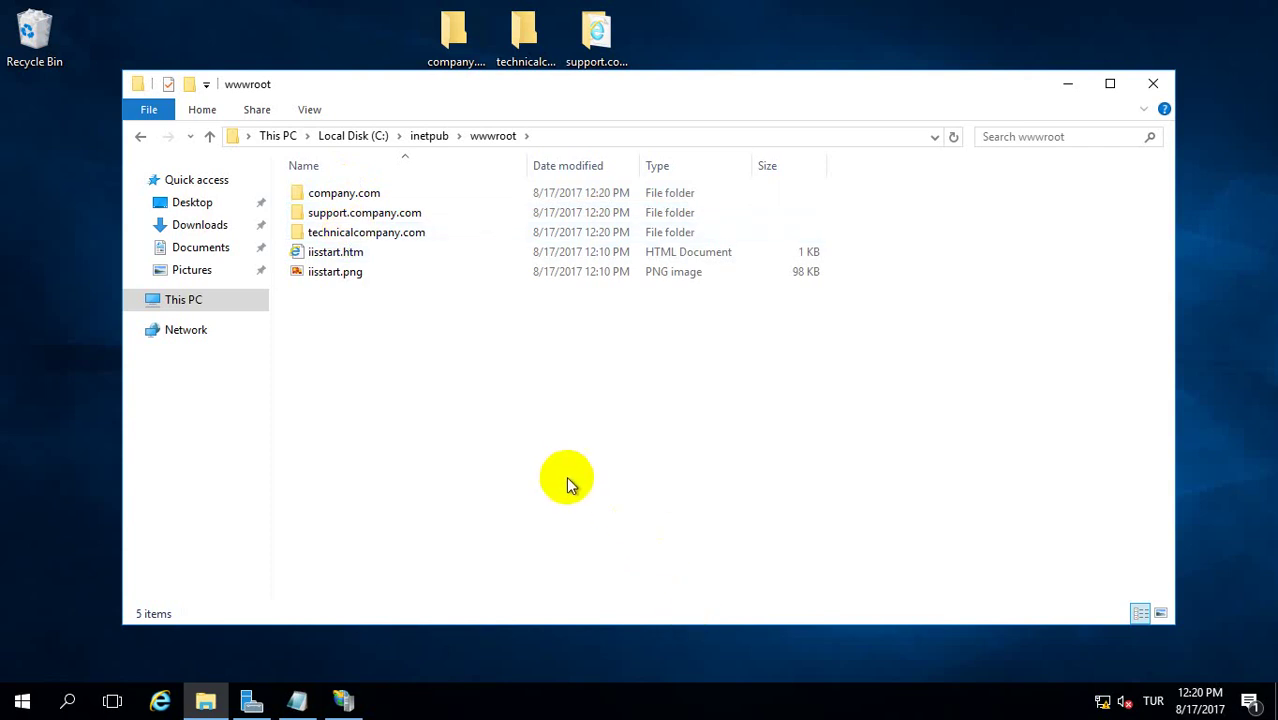
pyautogui.click(1151, 84)
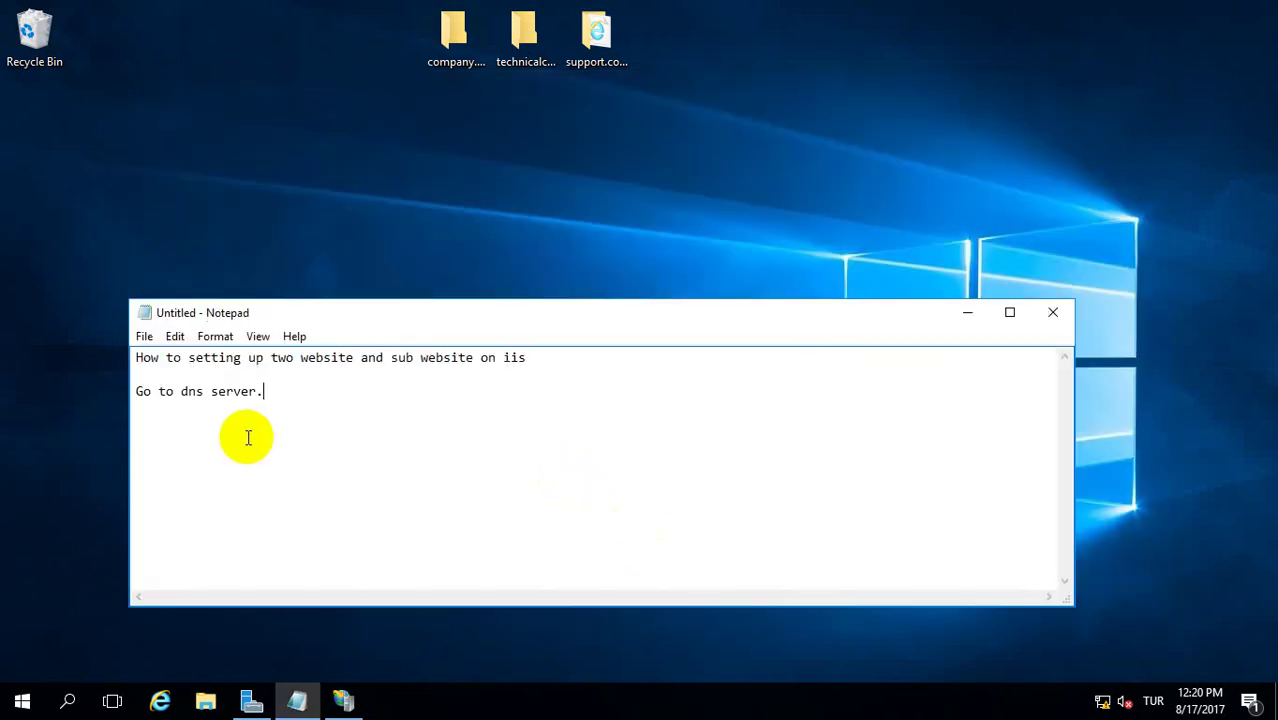
# - Switch to IIS Manager and start adding a website under Sites with the site name company.com
pyautogui.click(343, 700)
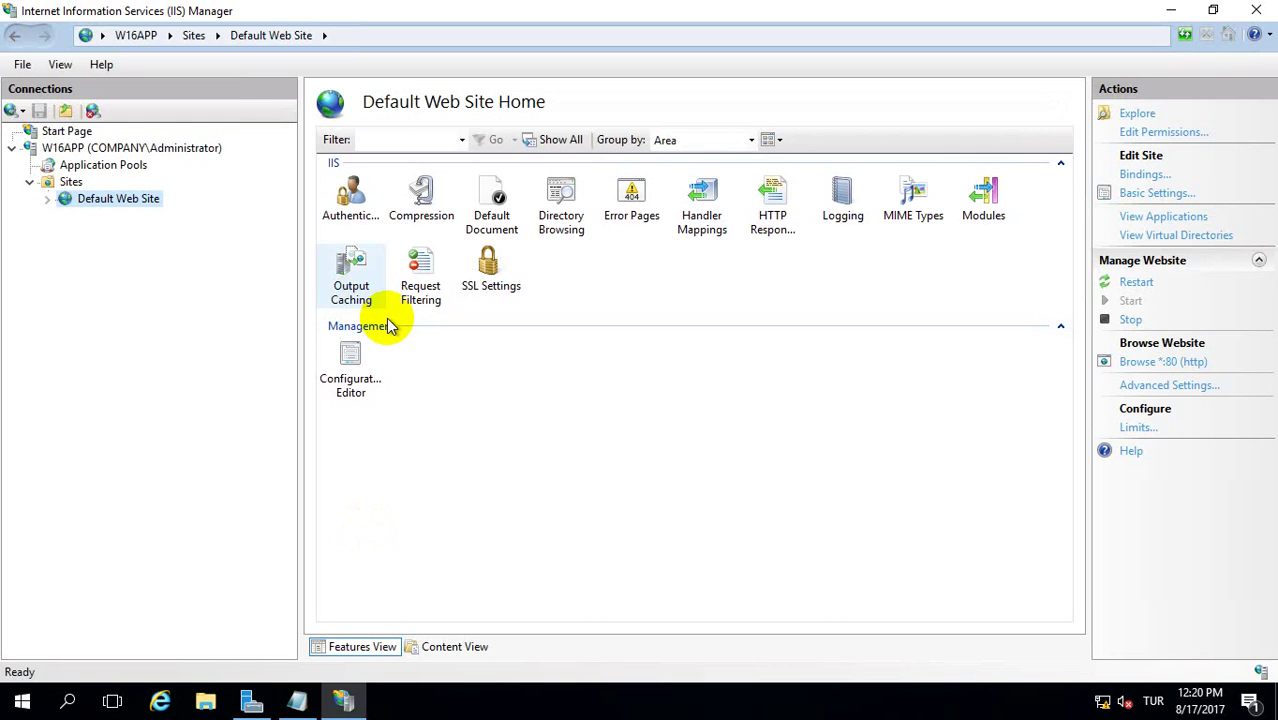
pyautogui.rightClick(74, 184)
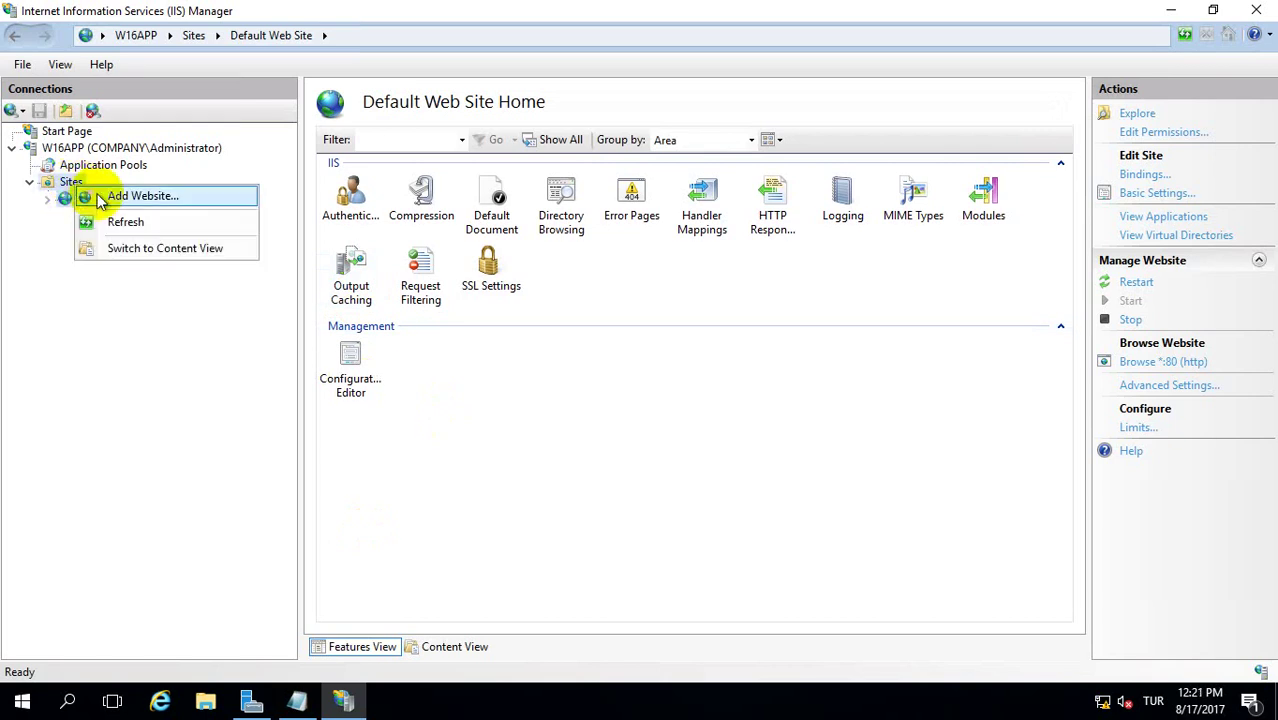
pyautogui.click(100, 200)
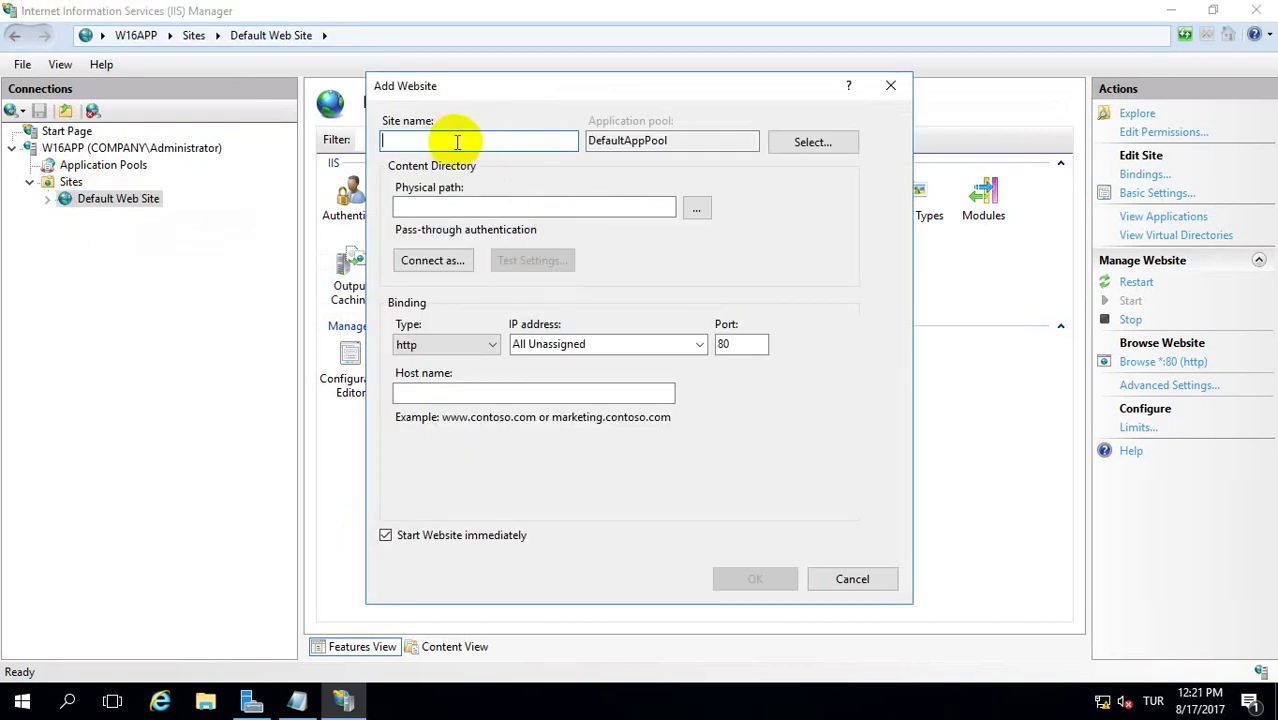
pyautogui.write('comp')
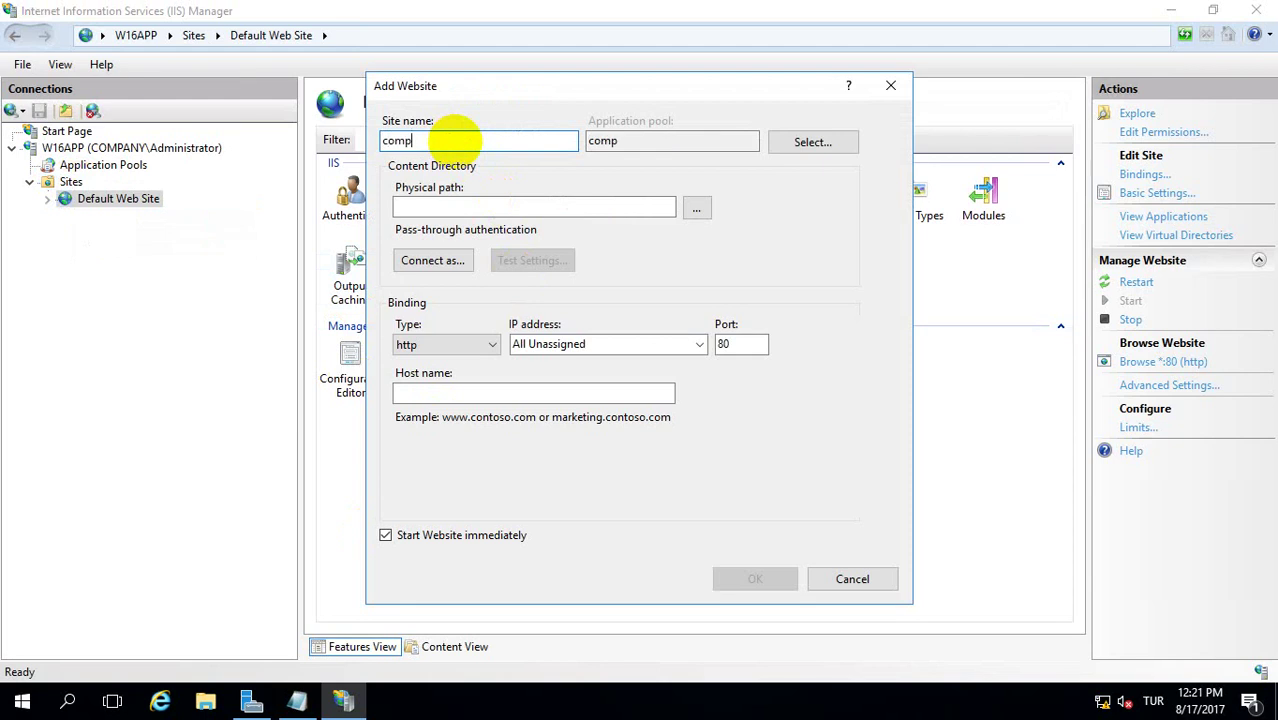
pyautogui.write('any.com')
# - Set the new site's physical path to the folder C:\inetpub\wwwroot\company.com
pyautogui.click(696, 207)
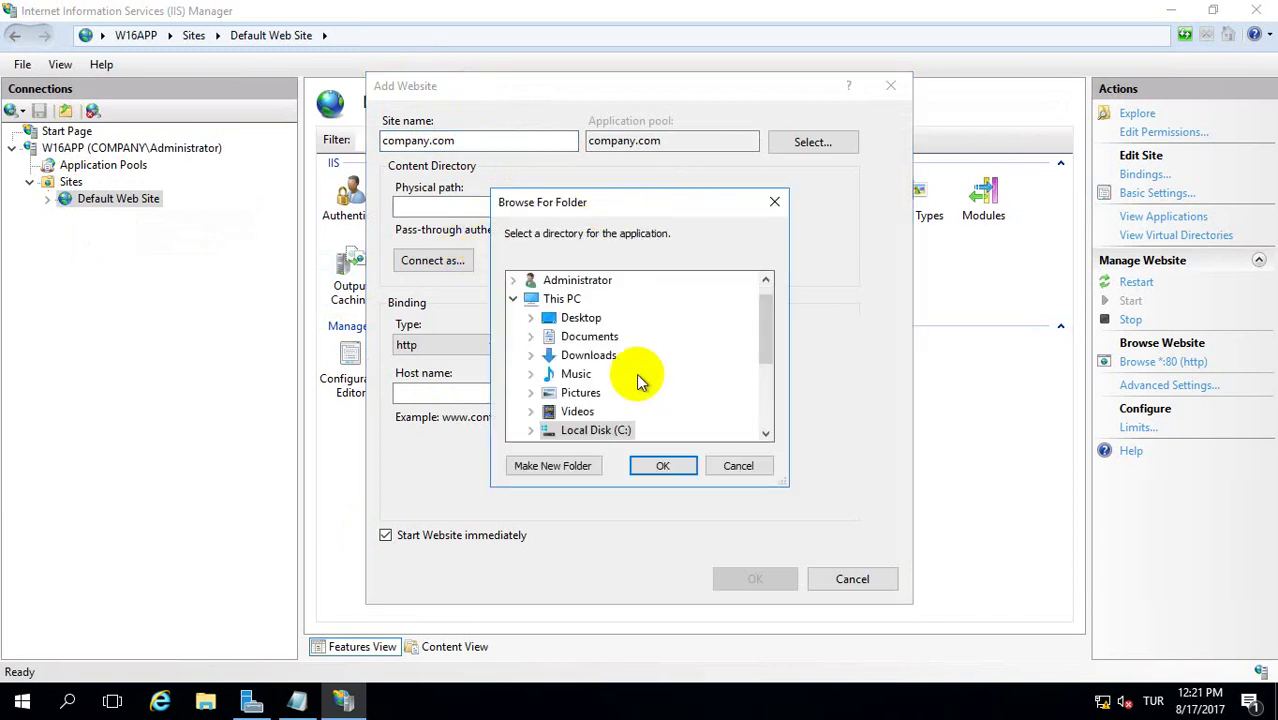
pyautogui.scroll(-2, 605, 430)
pyautogui.doubleClick(595, 318)
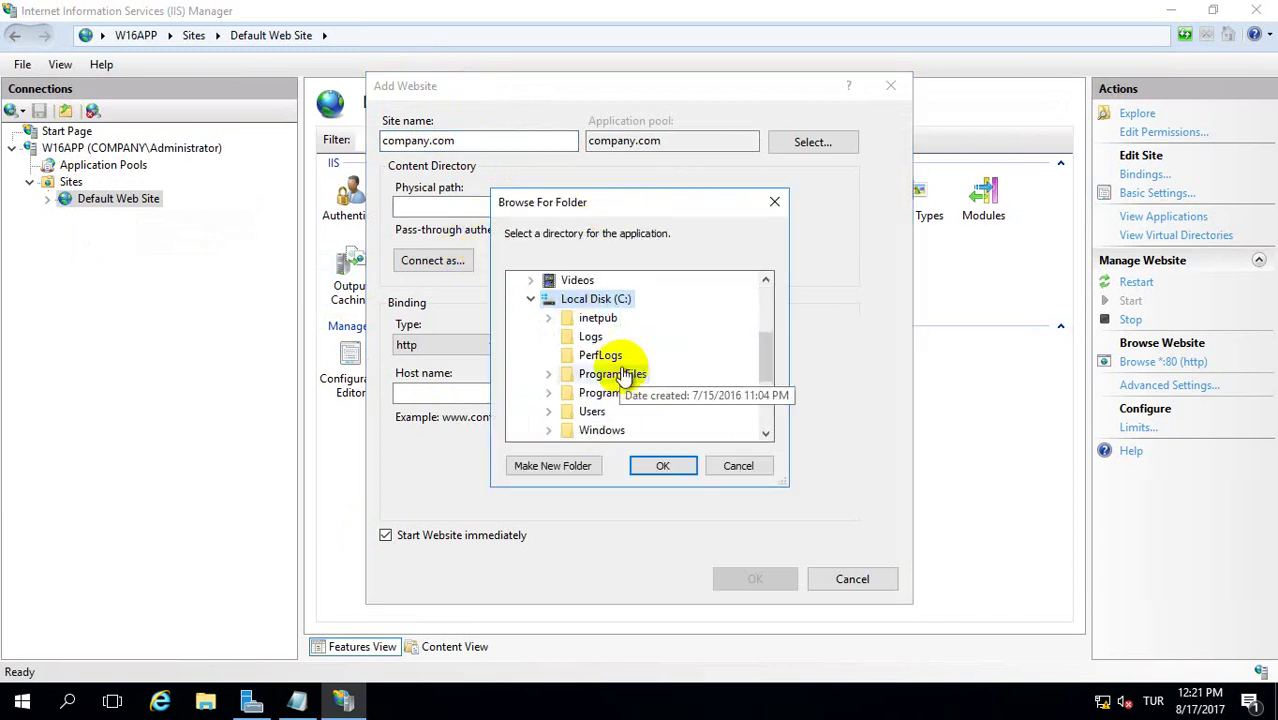
pyautogui.doubleClick(600, 319)
pyautogui.doubleClick(622, 412)
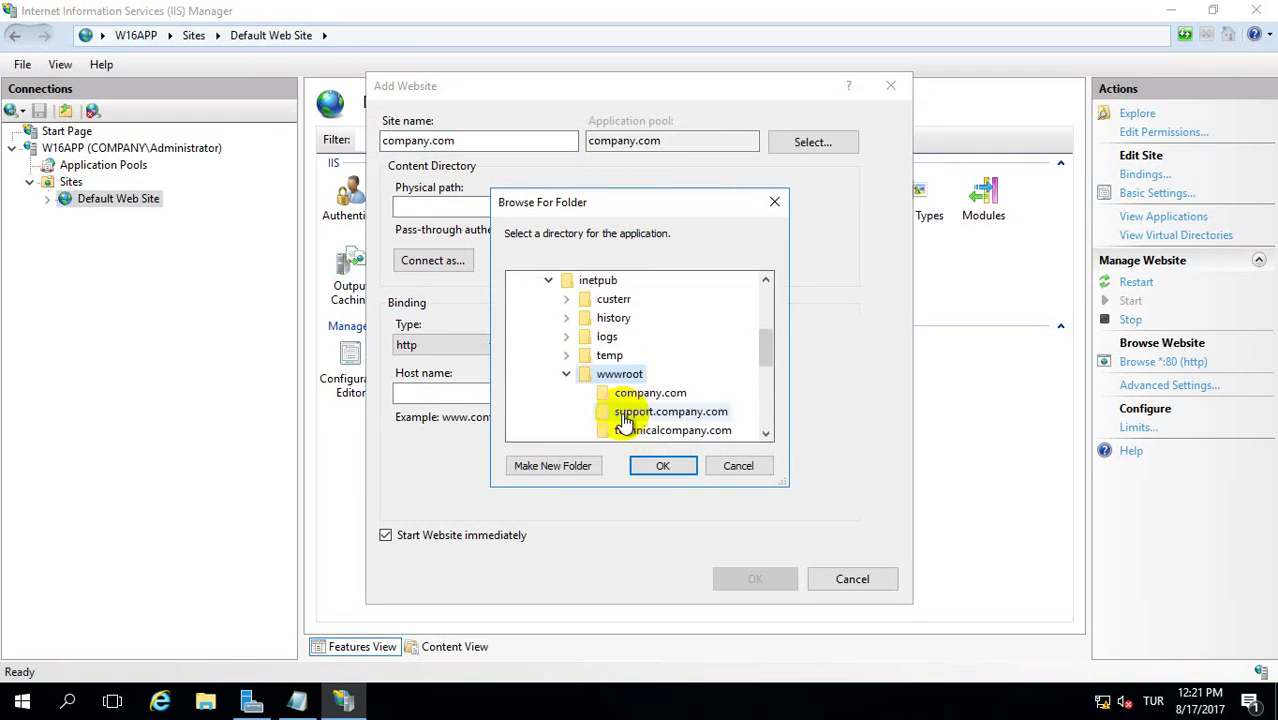
pyautogui.click(650, 393)
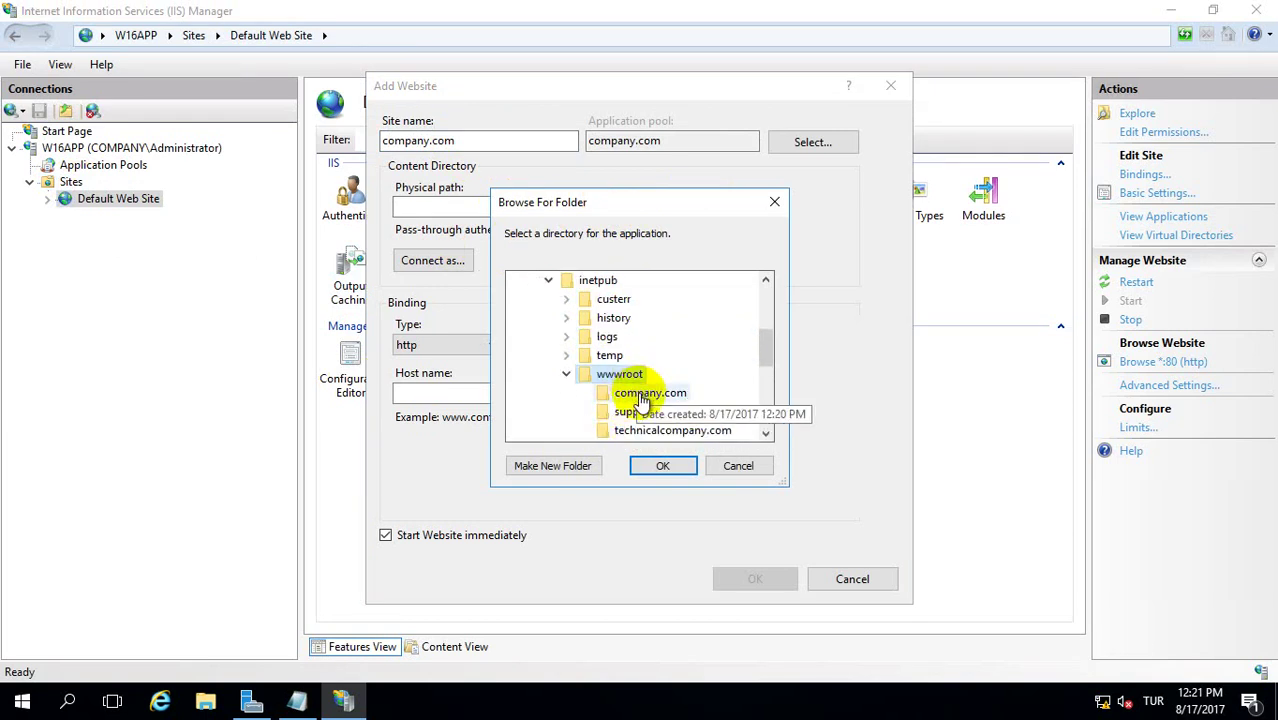
pyautogui.click(662, 466)
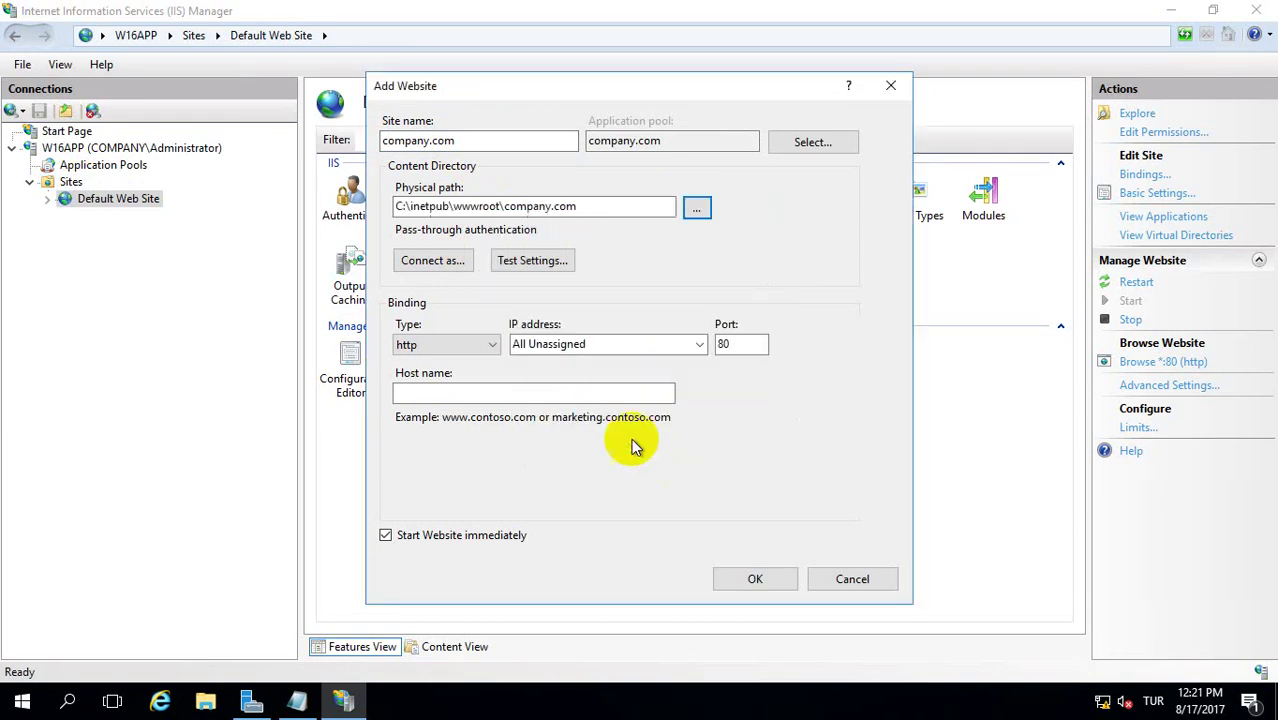
pyautogui.click(512, 263)
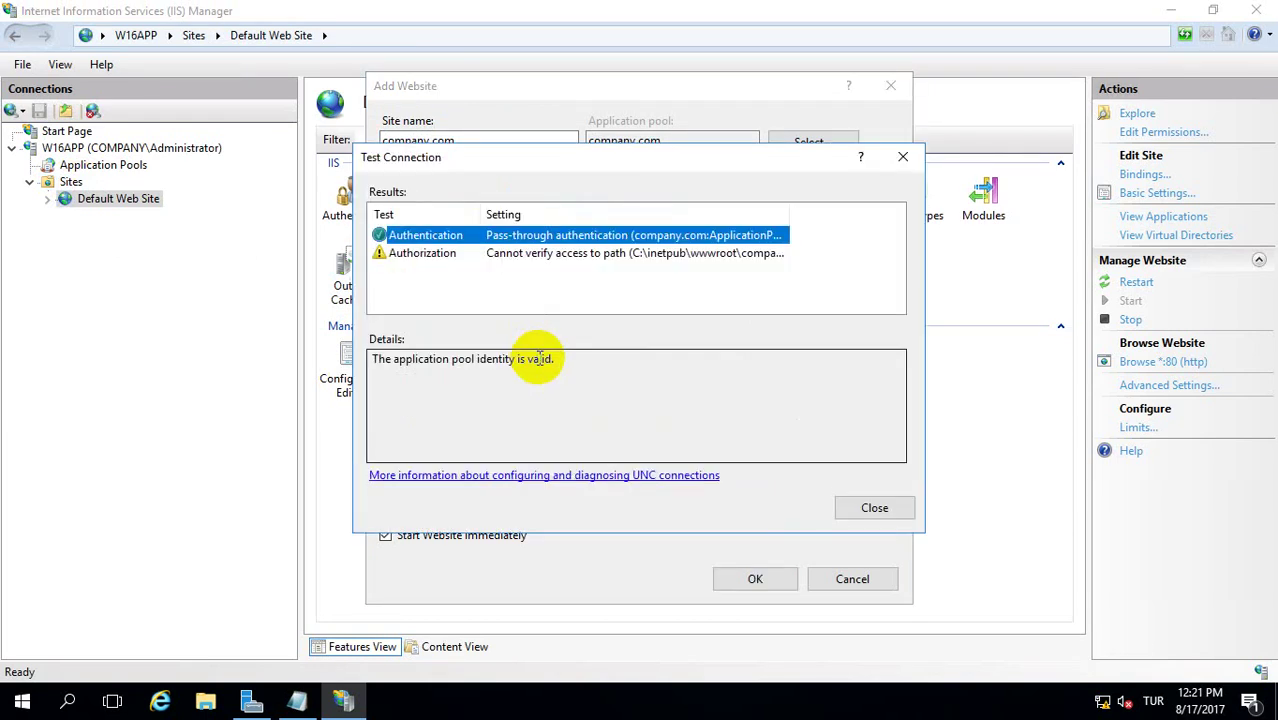
pyautogui.click(850, 509)
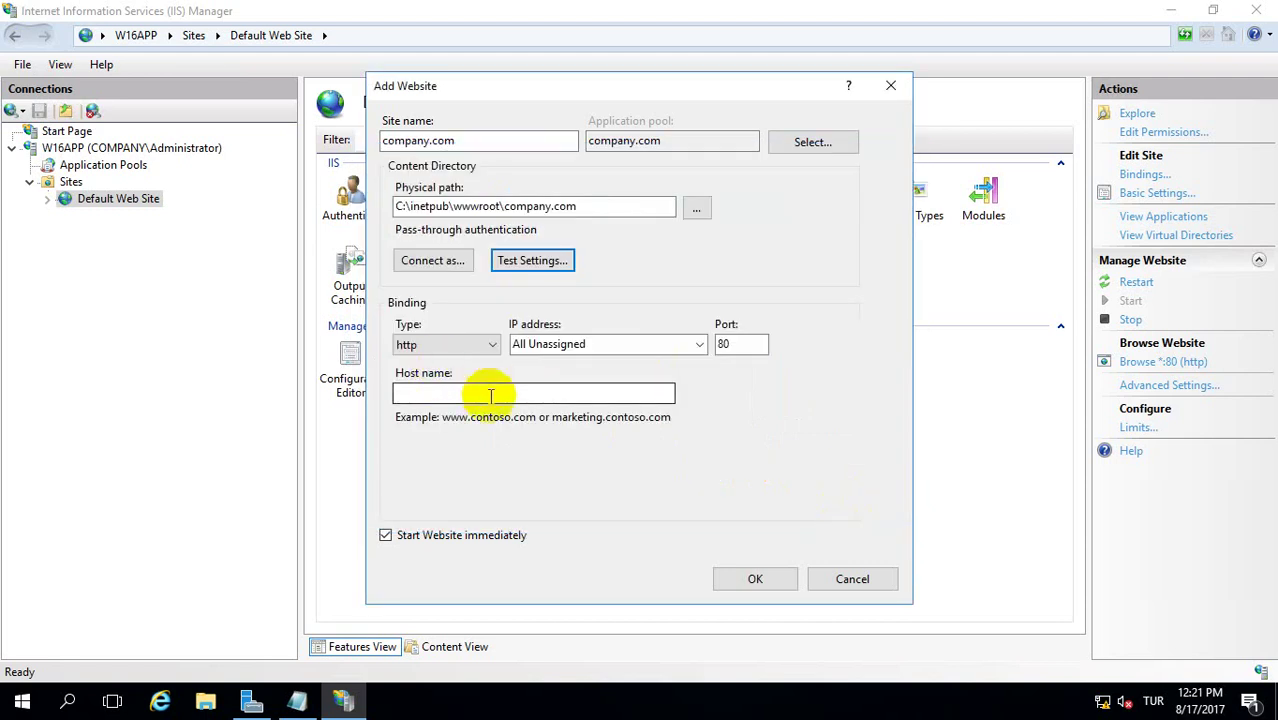
pyautogui.click(483, 394)
pyautogui.write('w')
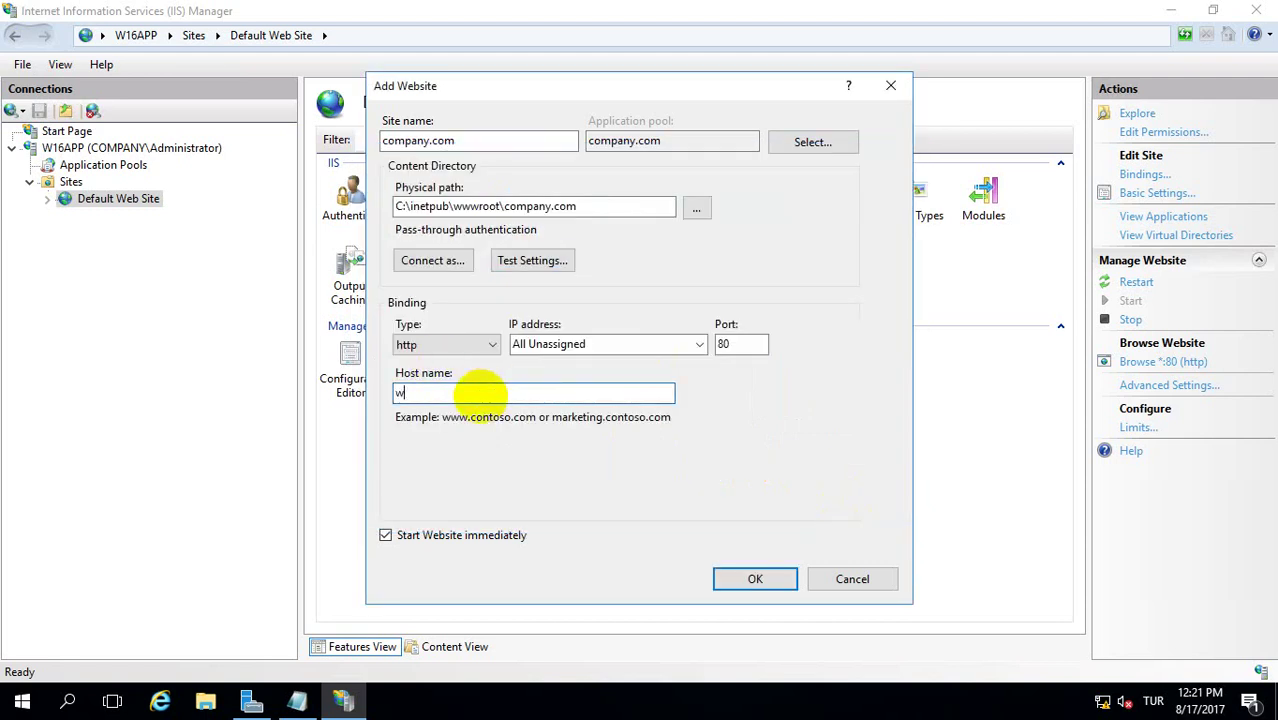
pyautogui.write('ww.company.com')
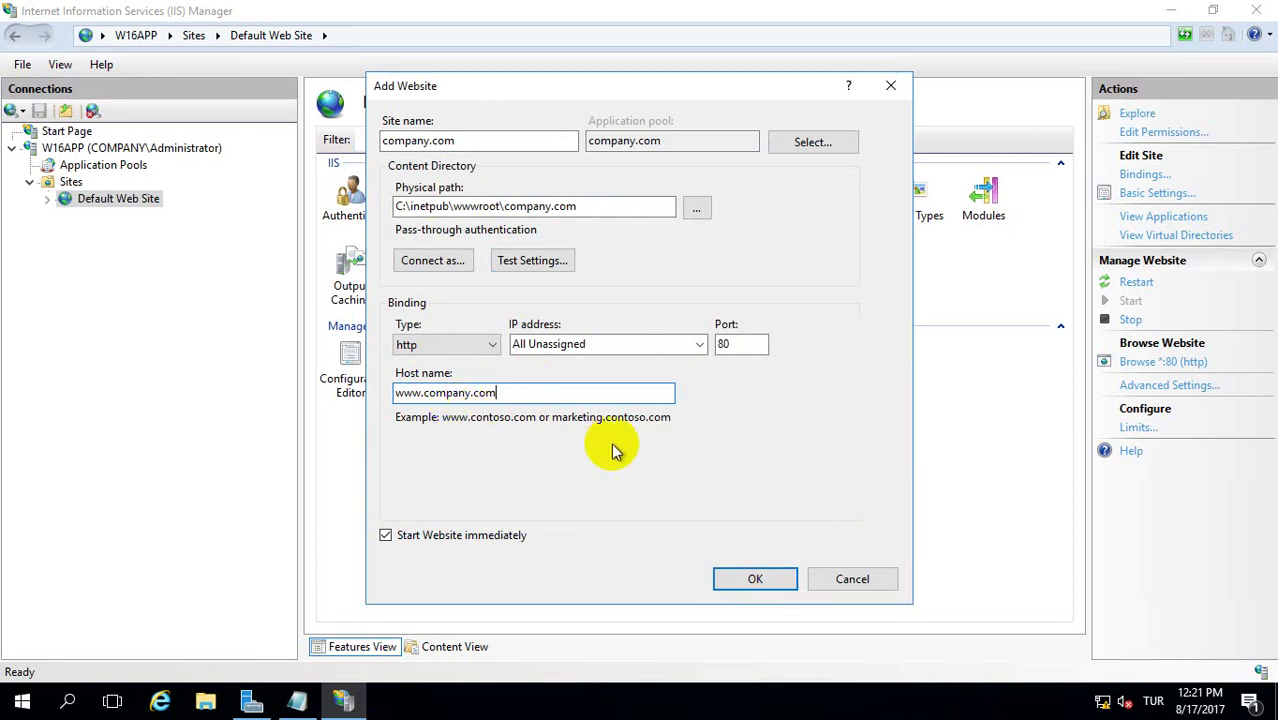
pyautogui.click(754, 579)
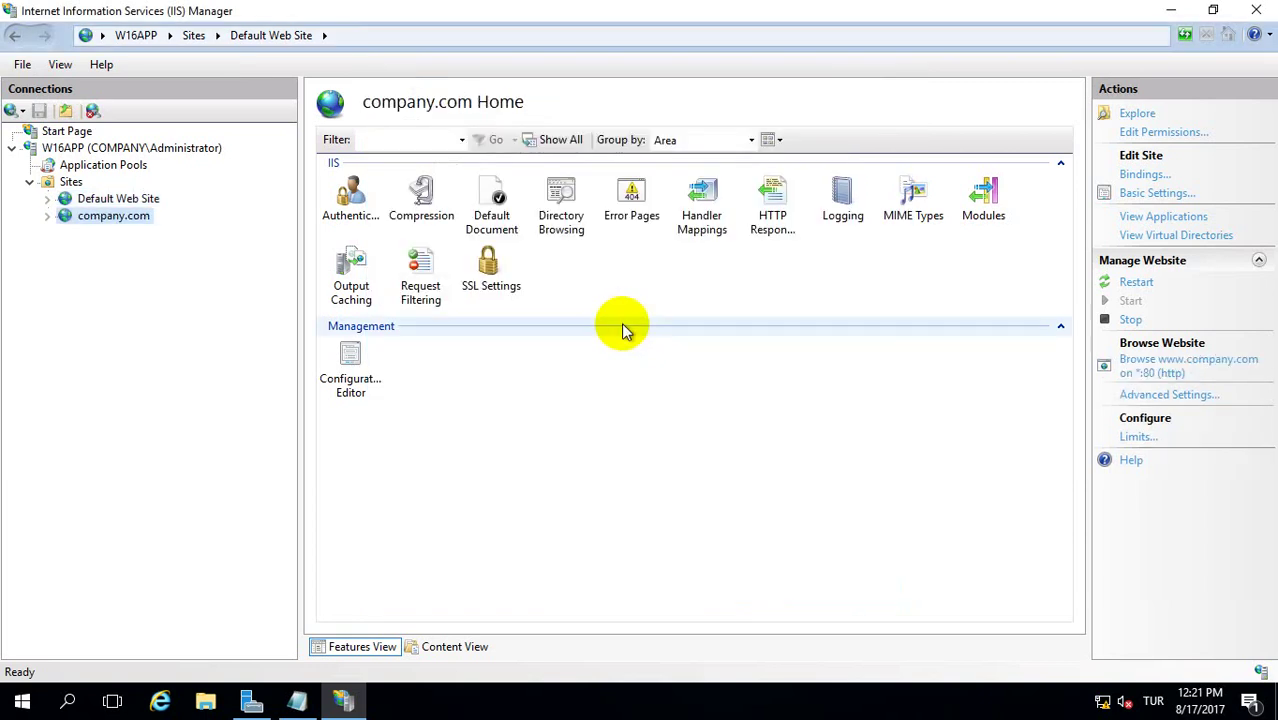
# - Start adding another website under Sites with the site name support.company.com
pyautogui.rightClick(70, 182)
pyautogui.click(130, 191)
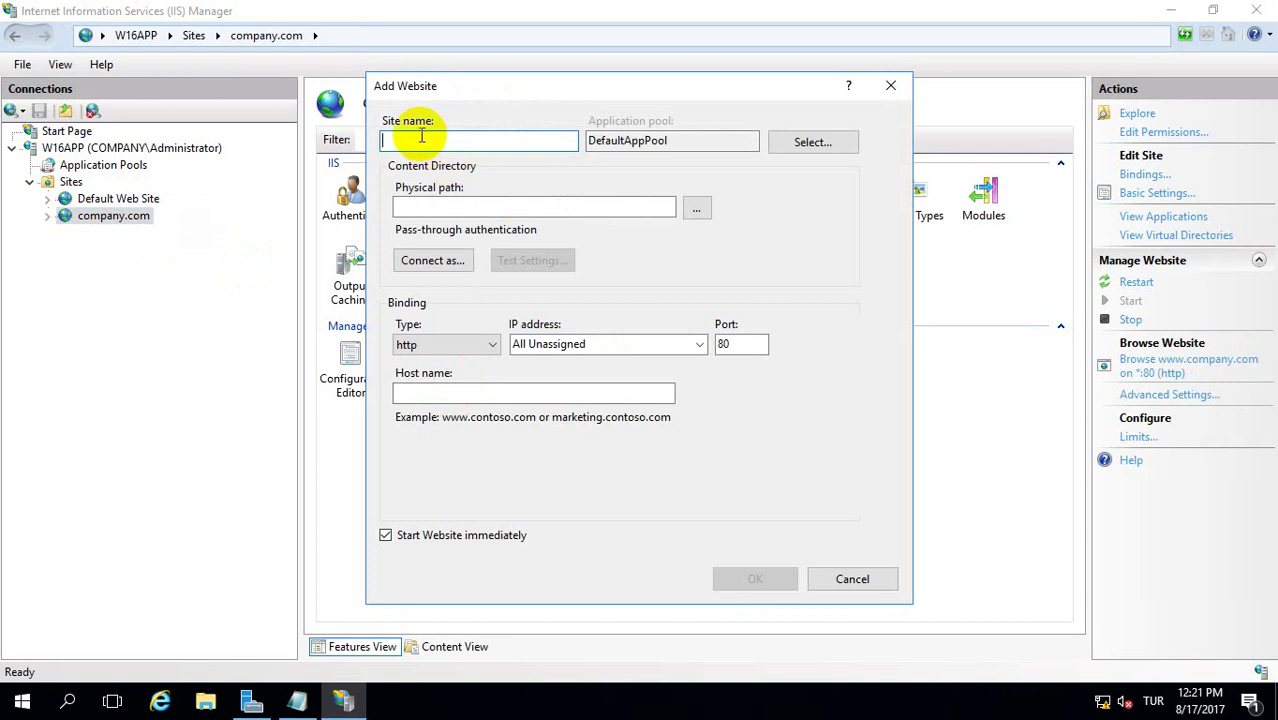
pyautogui.write('support')
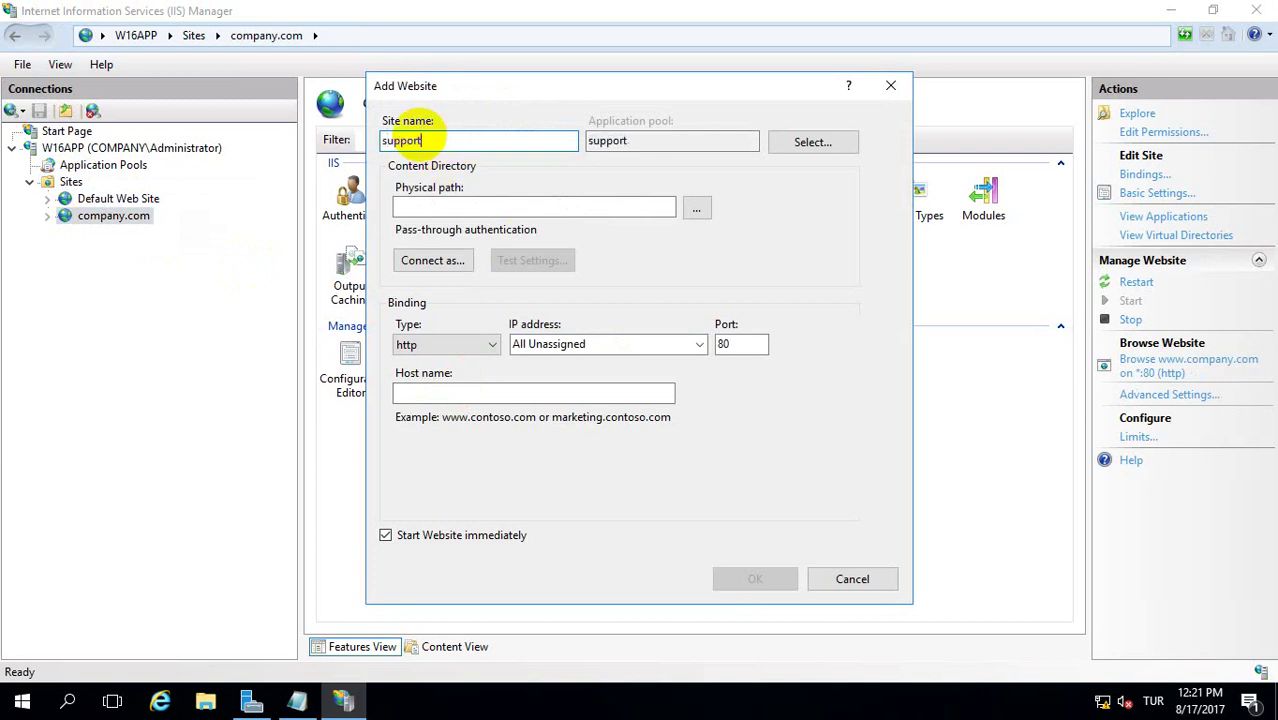
pyautogui.write('.company.com')
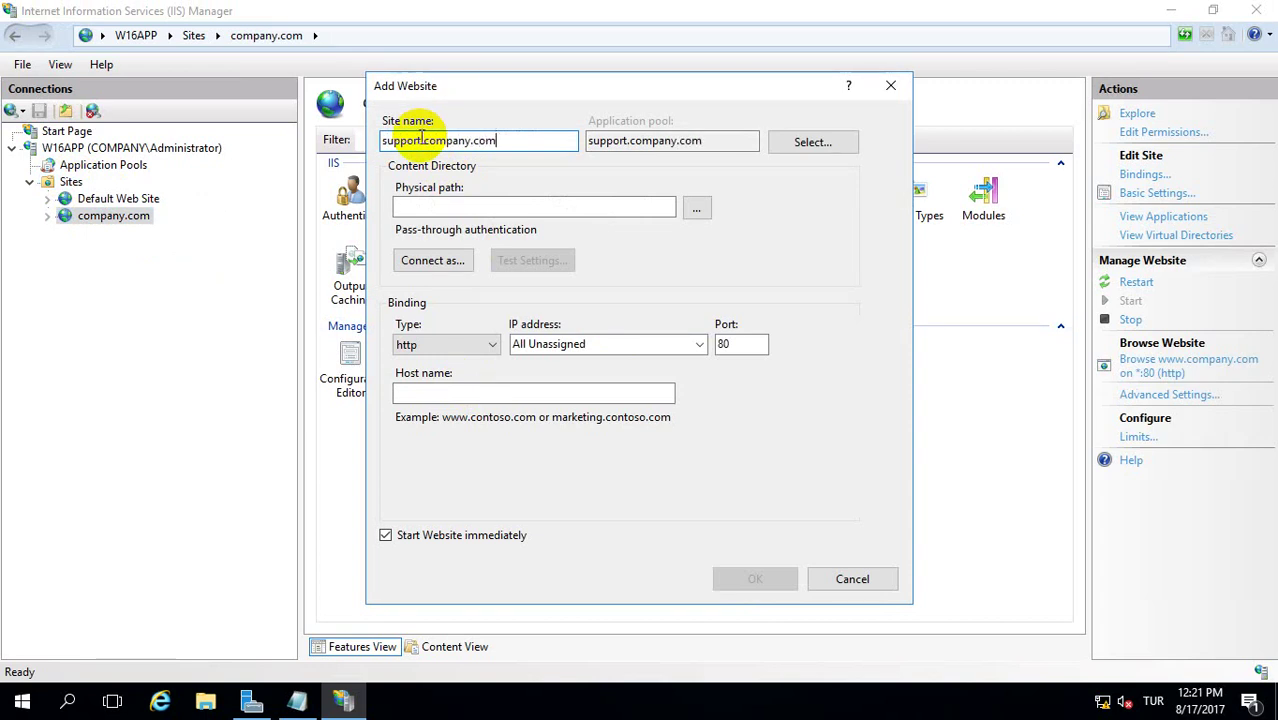
# - Set the support site's physical path to the folder C:\inetpub\wwwroot\support.company.com
pyautogui.click(698, 209)
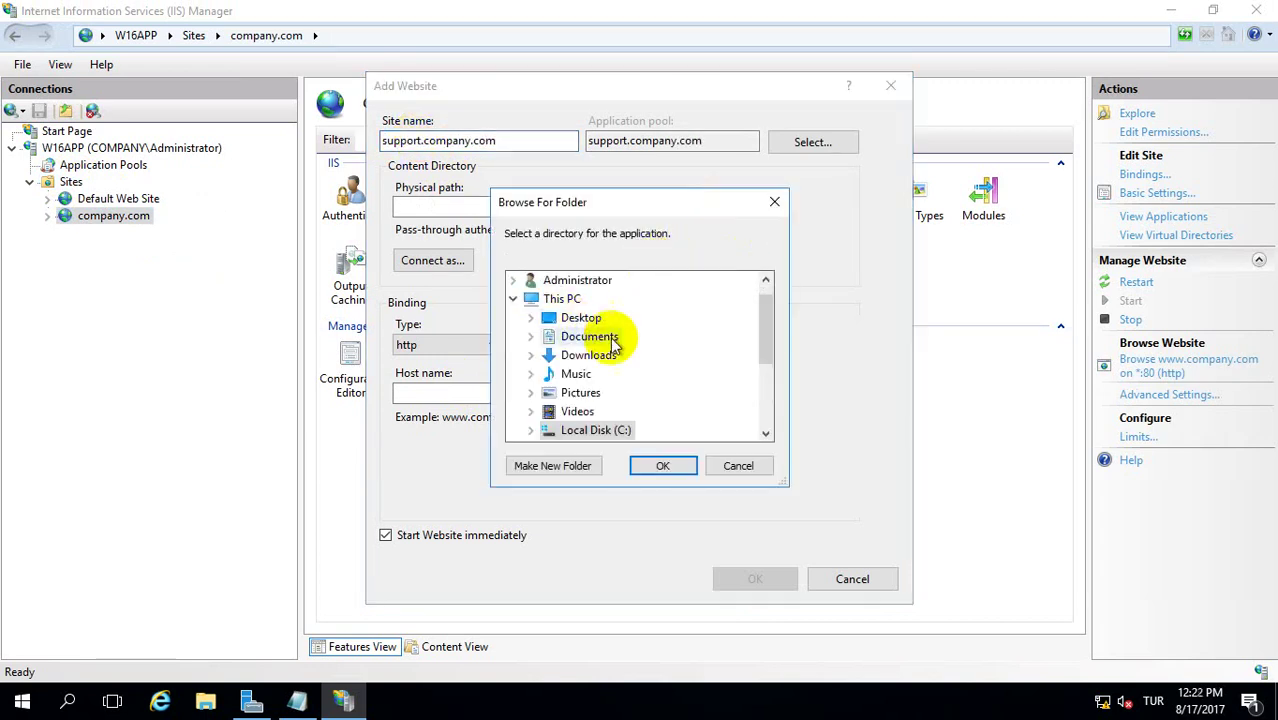
pyautogui.click(565, 424)
pyautogui.scroll(-1, 640, 390)
pyautogui.scroll(1, 600, 330)
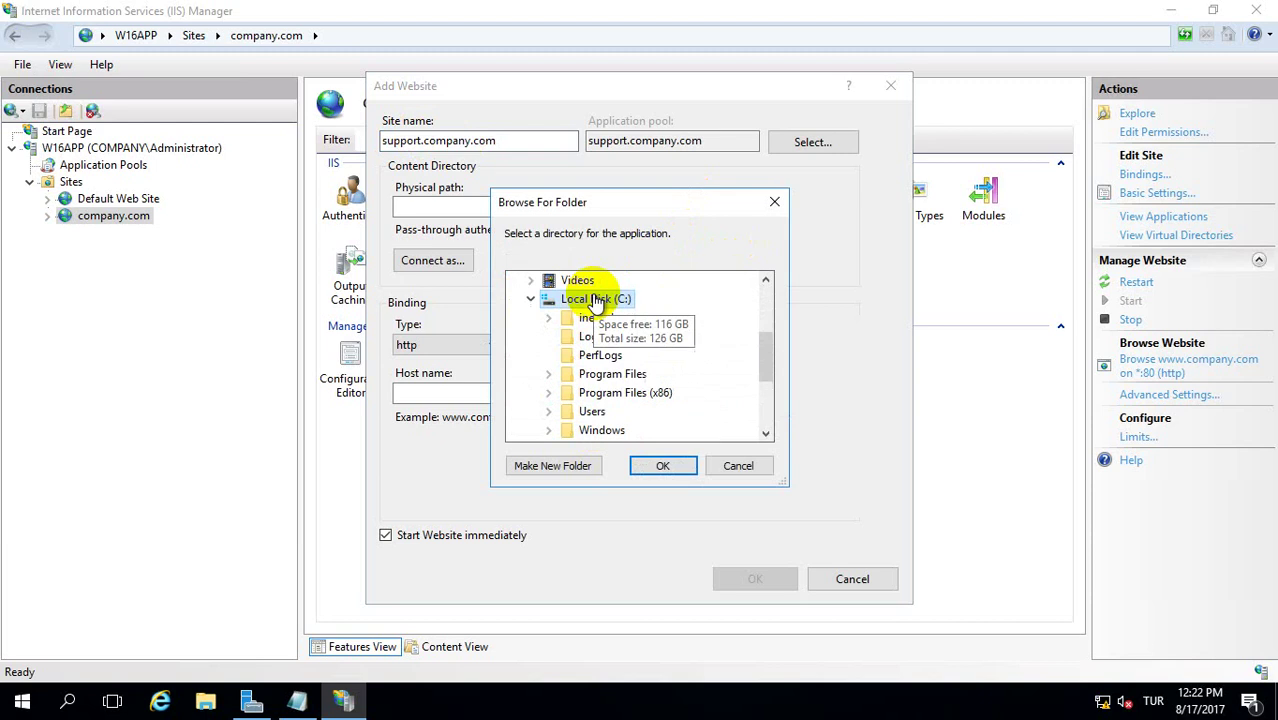
pyautogui.click(600, 318)
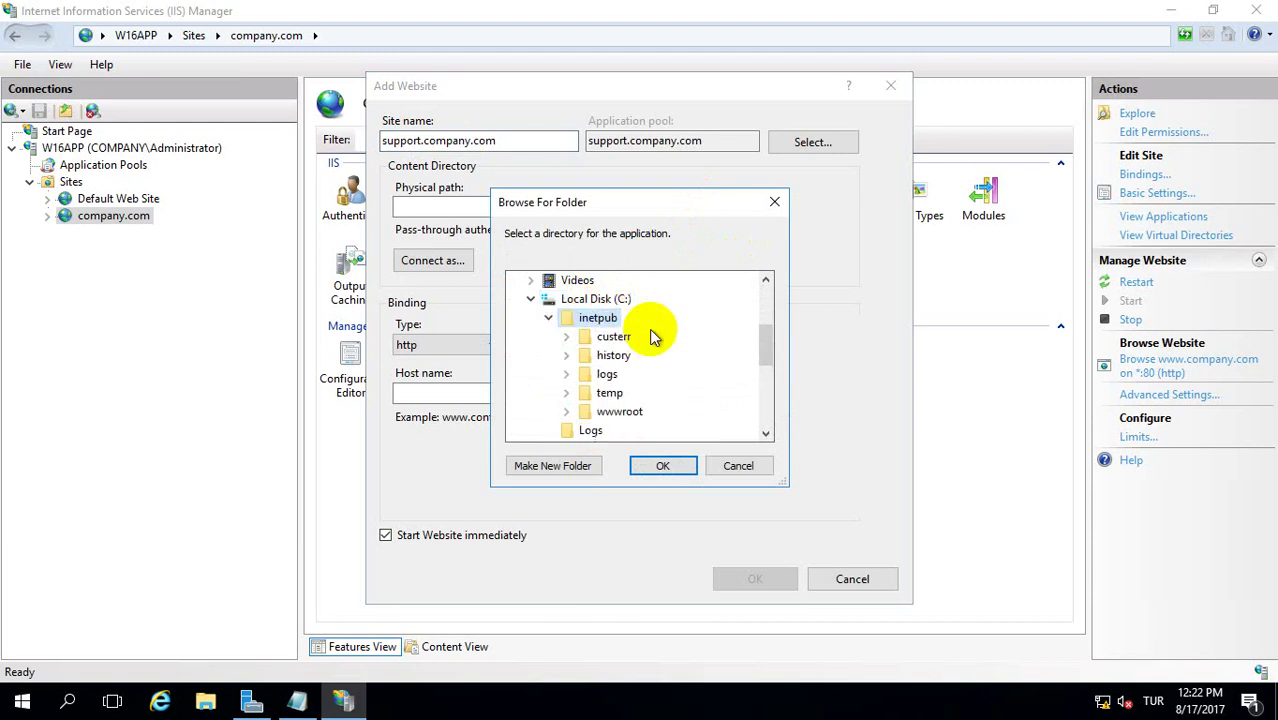
pyautogui.click(625, 412)
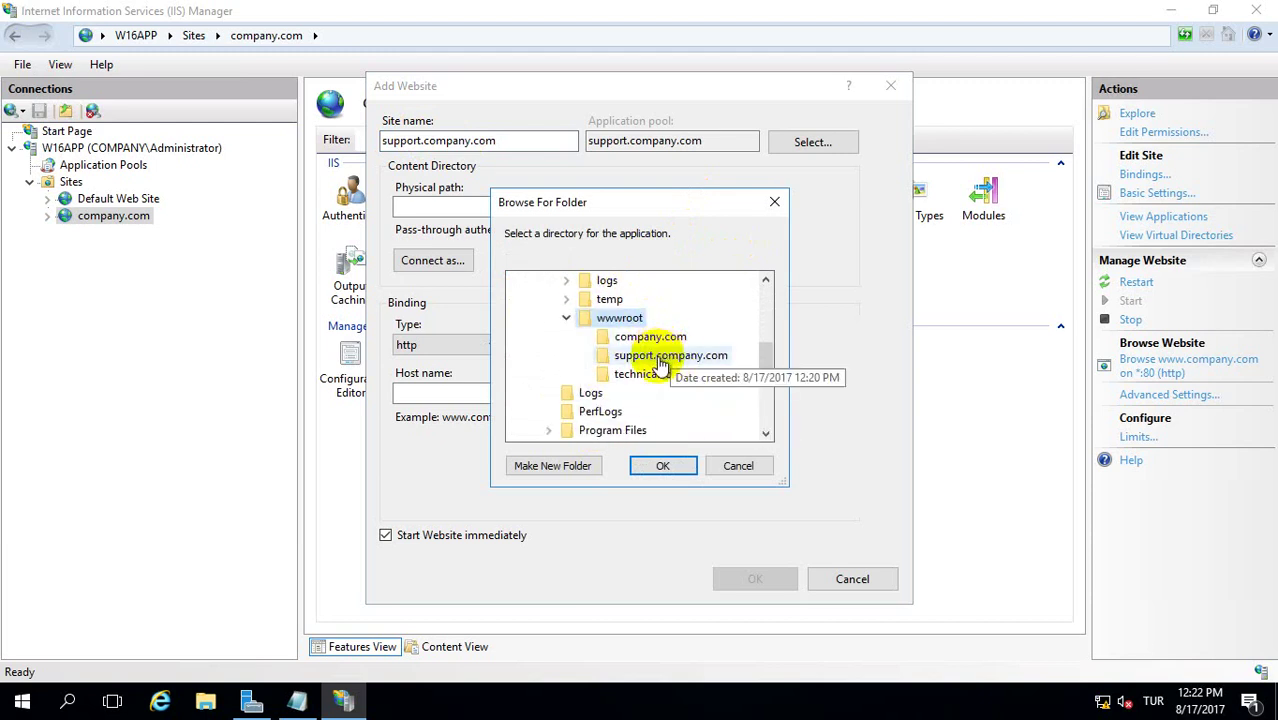
pyautogui.click(638, 357)
pyautogui.click(663, 466)
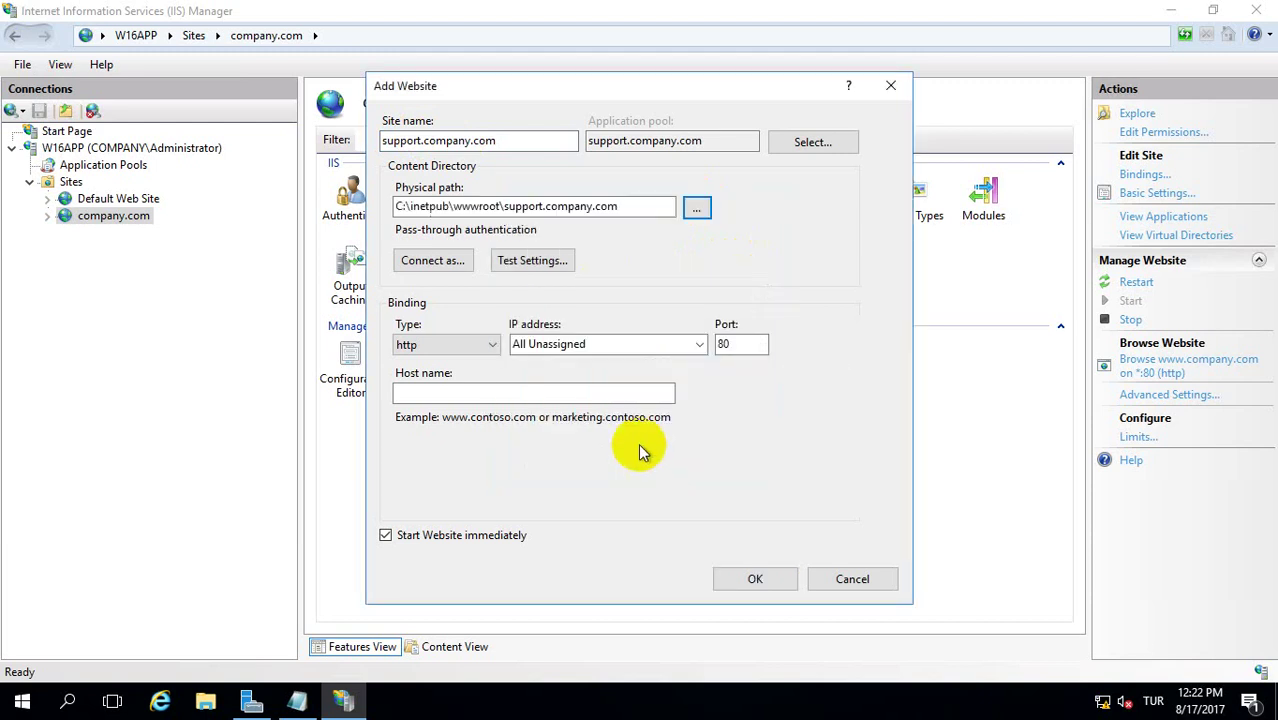
# - Set the host name to support.company.com, test the connection settings and create the support site
pyautogui.click(485, 390)
pyautogui.write('su')
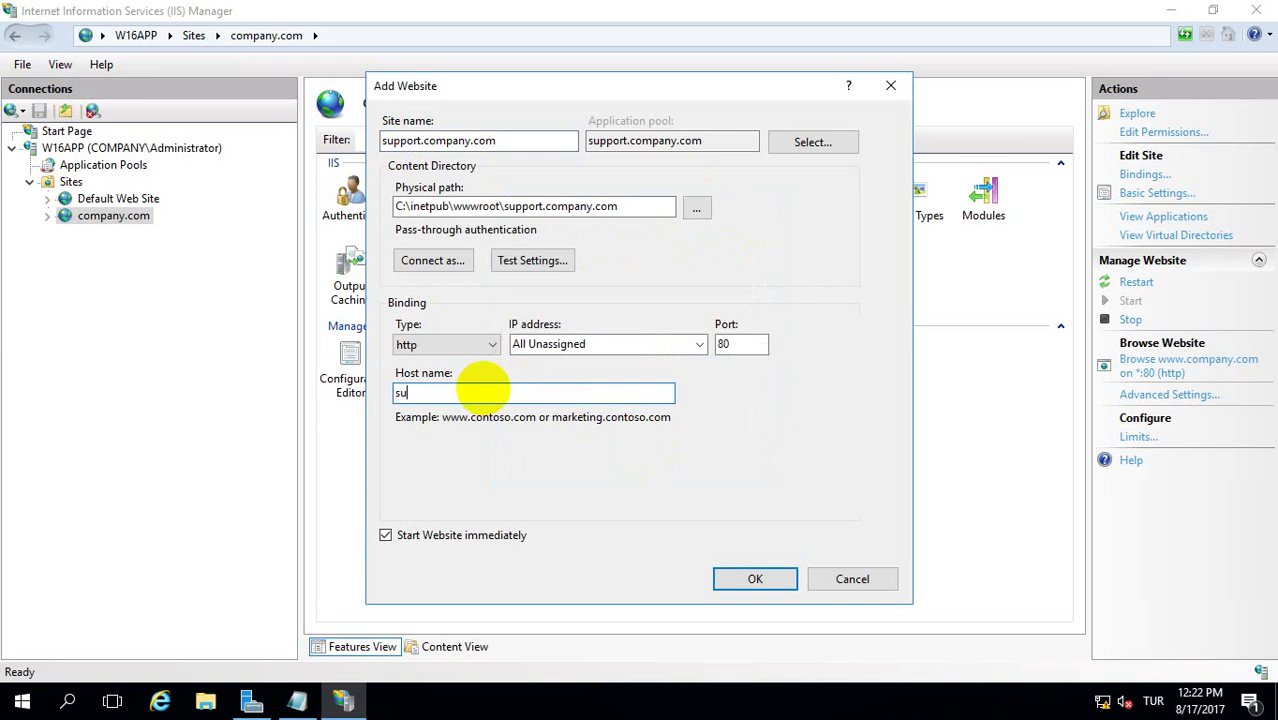
pyautogui.write('pport.company.com')
pyautogui.click(525, 261)
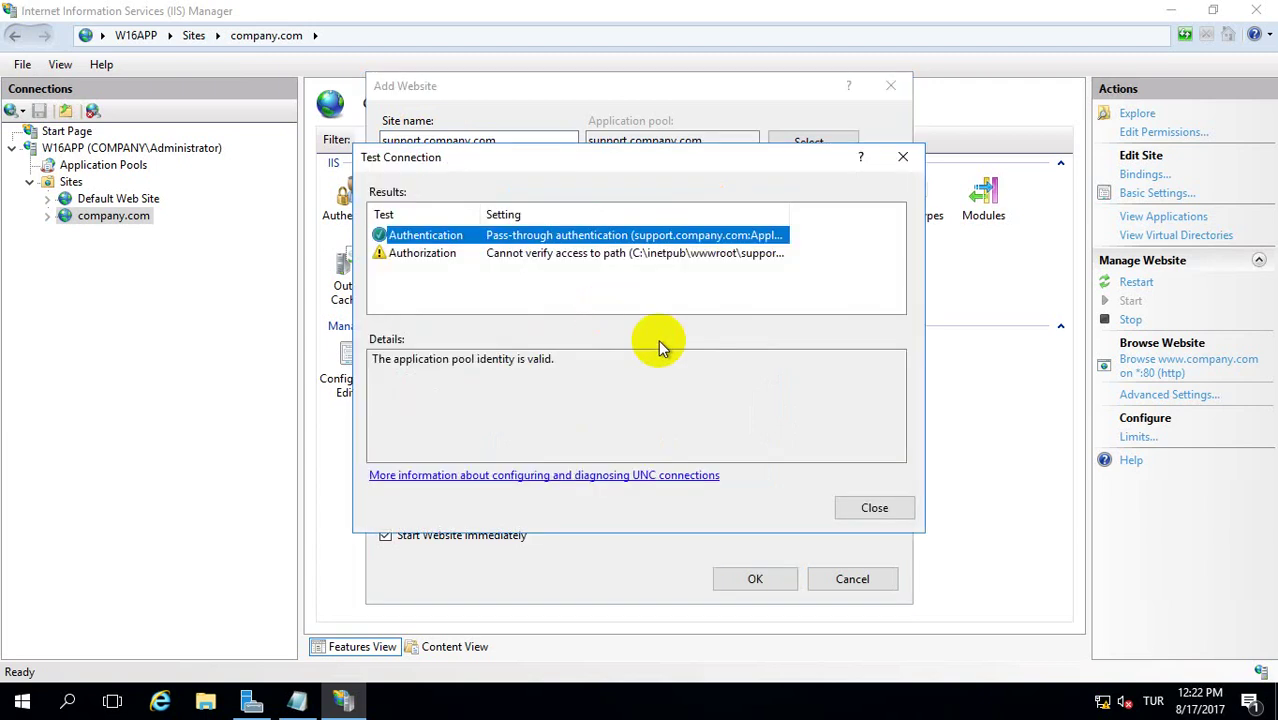
pyautogui.click(880, 507)
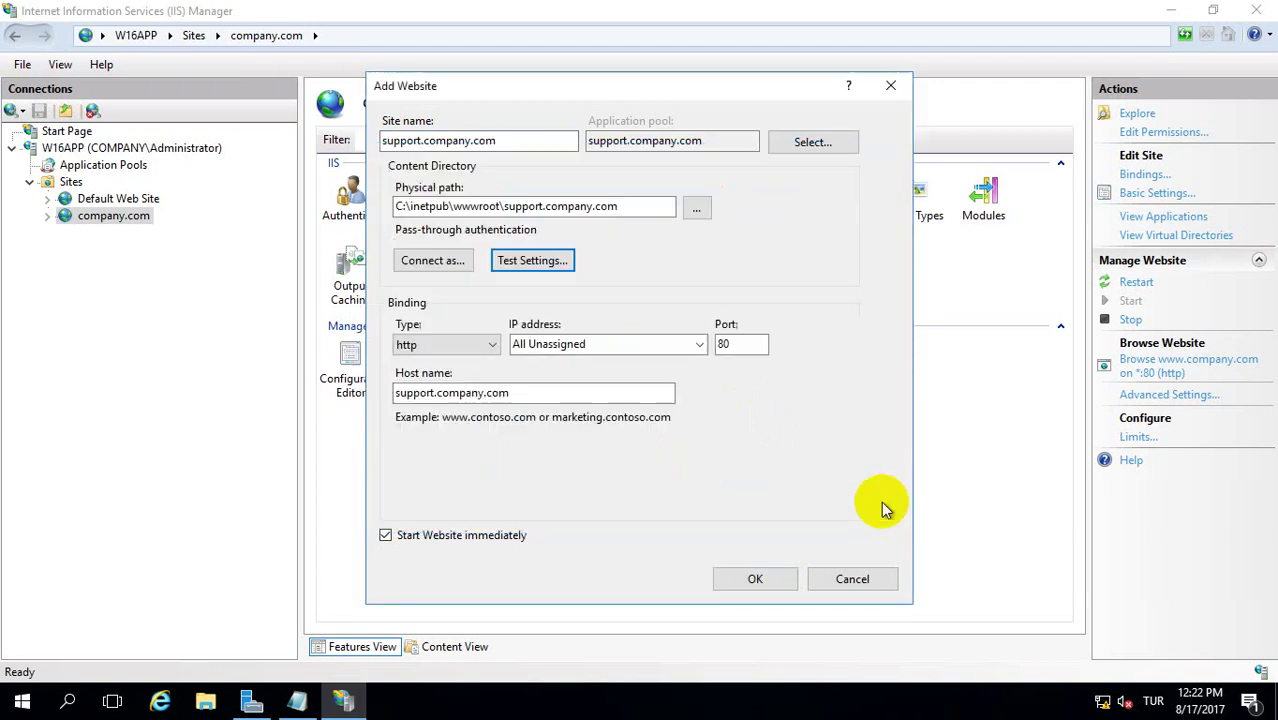
pyautogui.click(756, 579)
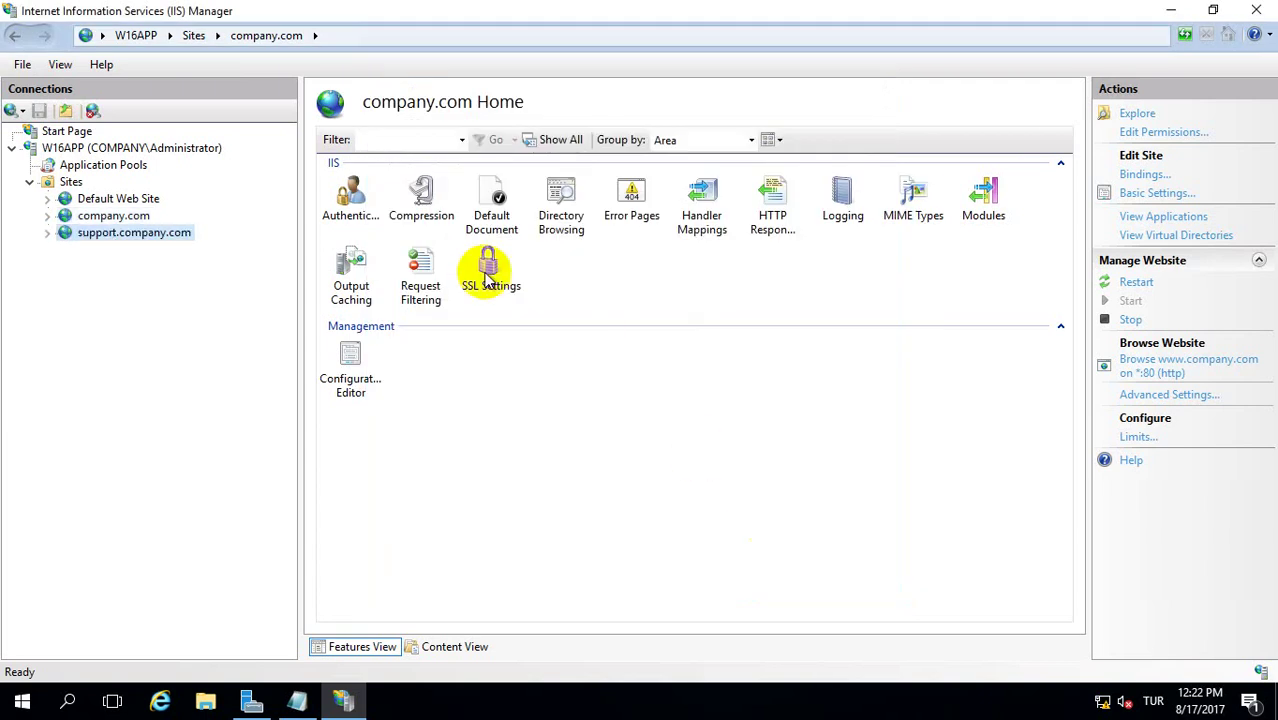
# - Start adding a third website under Sites with the site name technicalcompany.com
pyautogui.rightClick(70, 181)
pyautogui.click(140, 188)
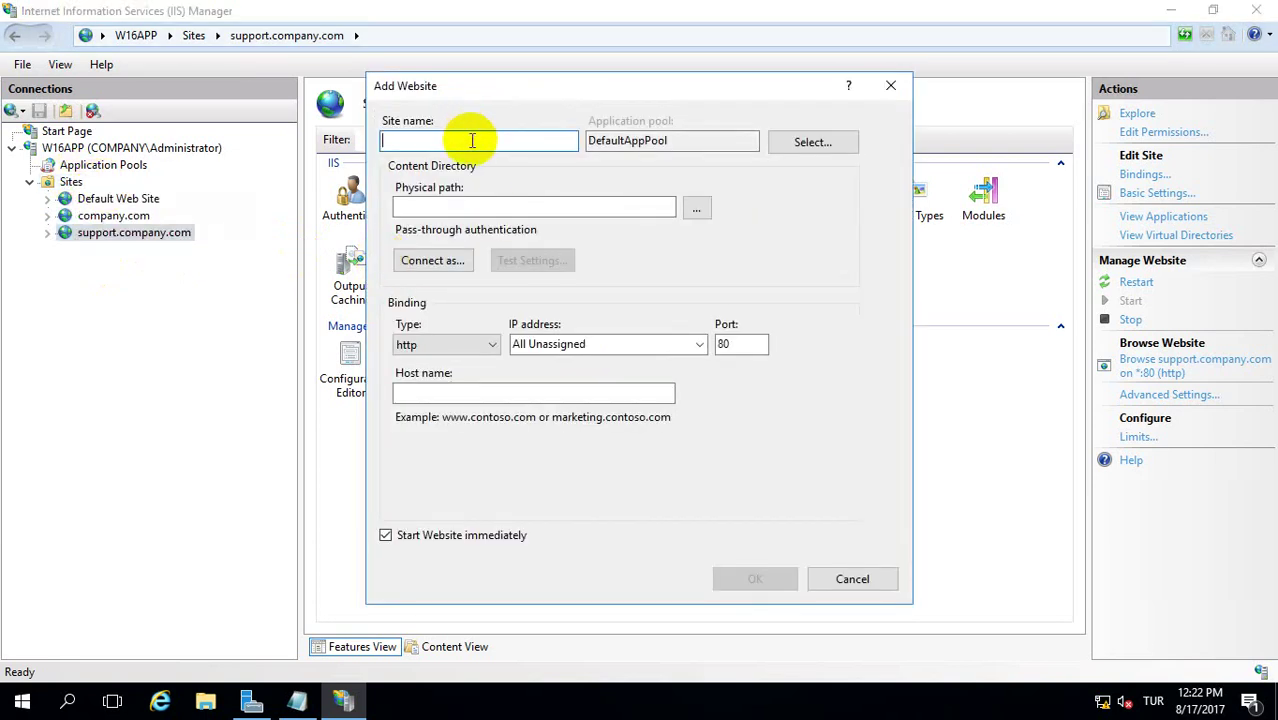
pyautogui.write('tec')
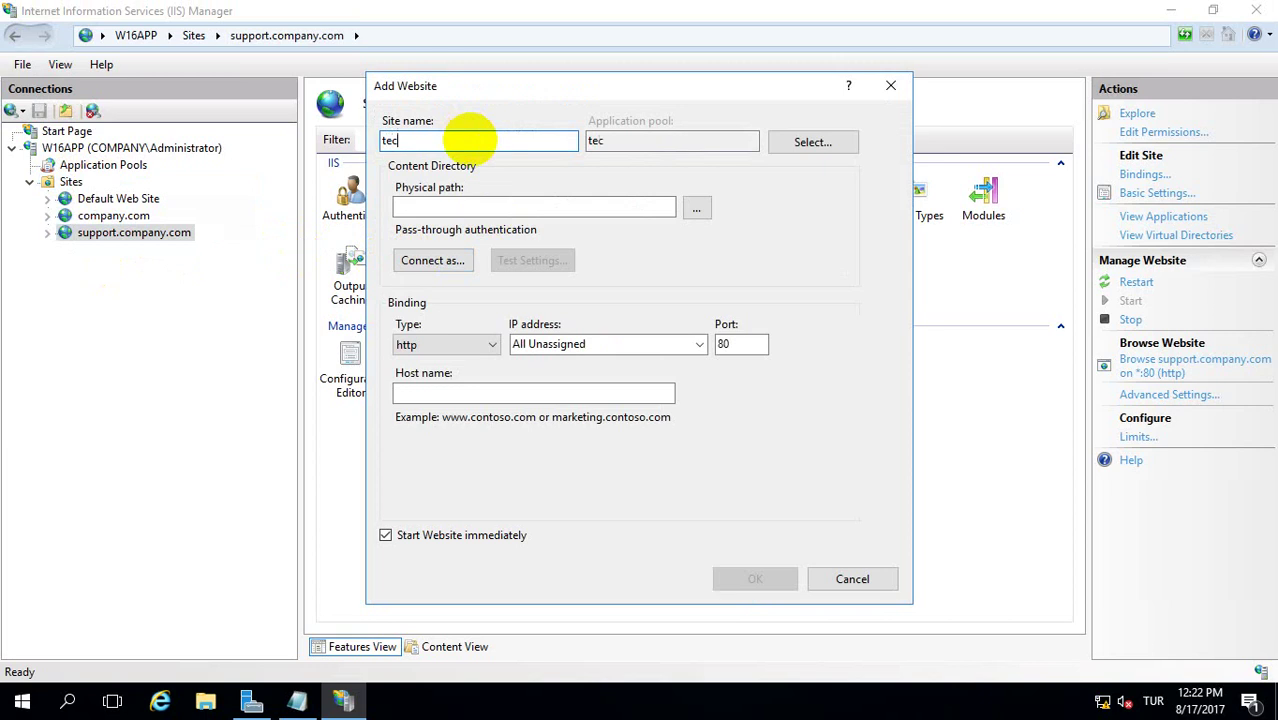
pyautogui.write('hnicalcompany.')
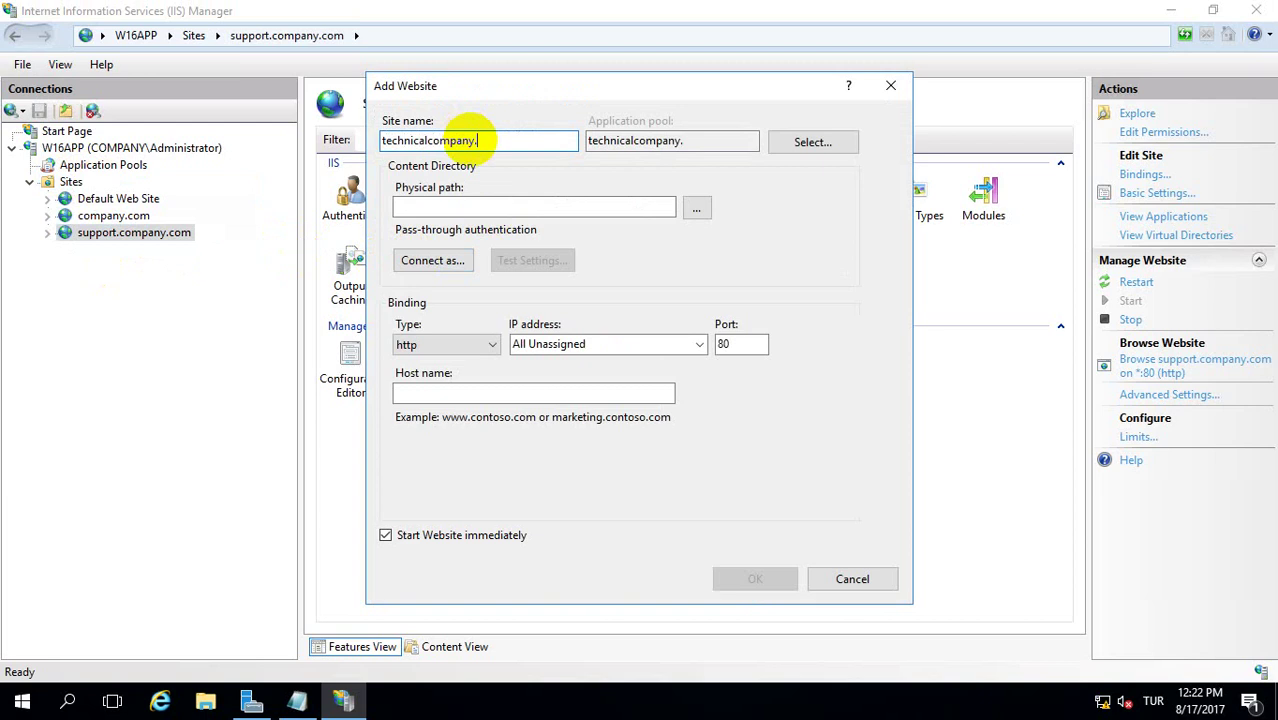
pyautogui.write('com')
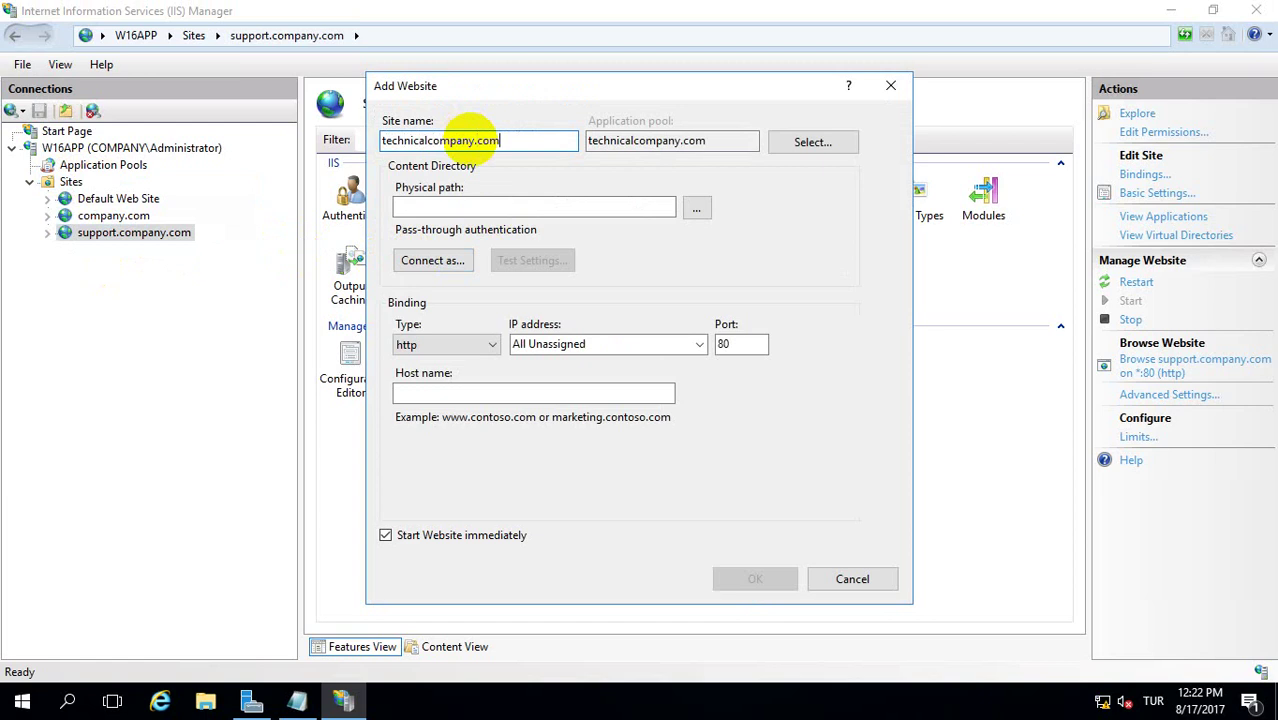
# - Set the third site's physical path to the folder C:\inetpub\wwwroot\technicalcompany.com
pyautogui.click(696, 207)
pyautogui.doubleClick(590, 430)
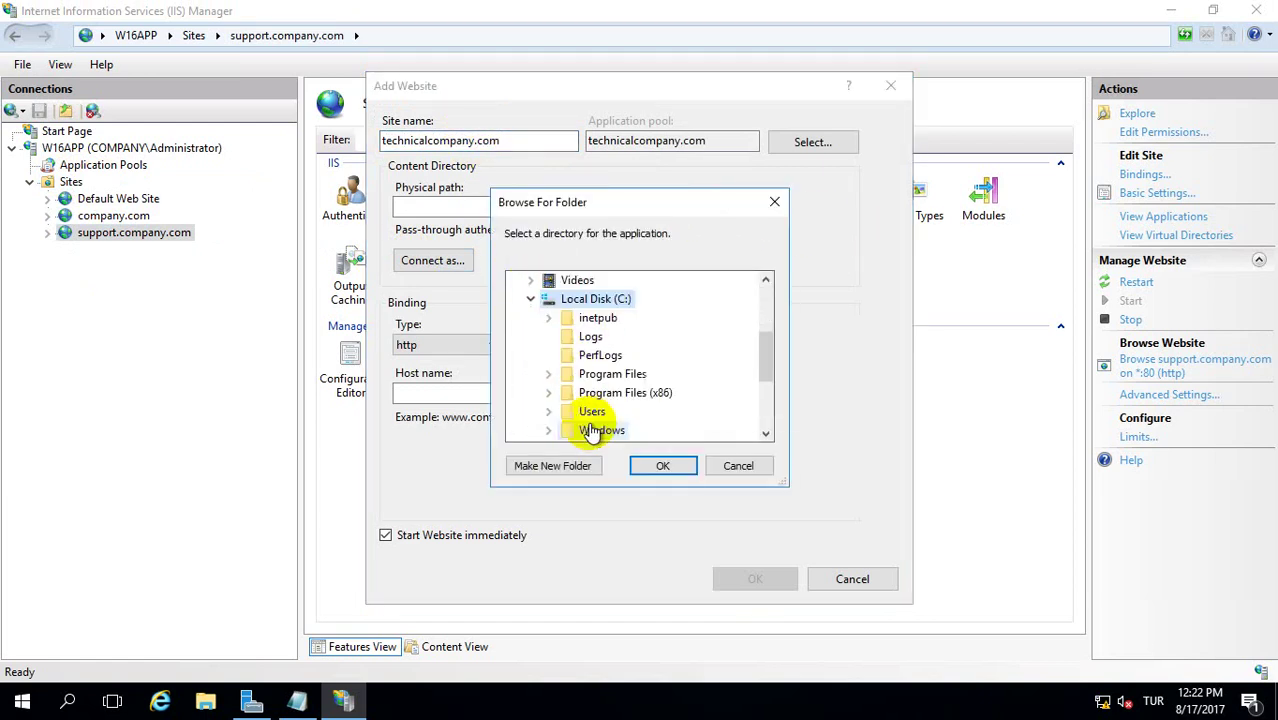
pyautogui.doubleClick(596, 321)
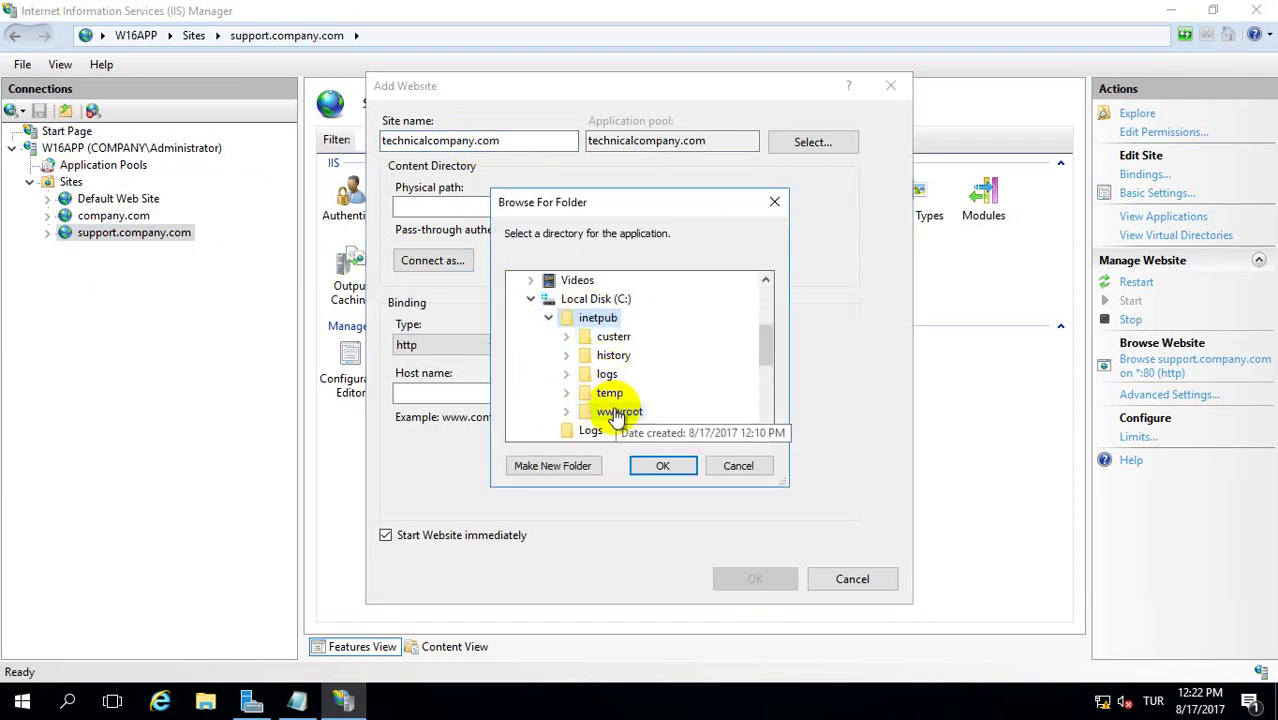
pyautogui.doubleClick(613, 408)
pyautogui.click(648, 432)
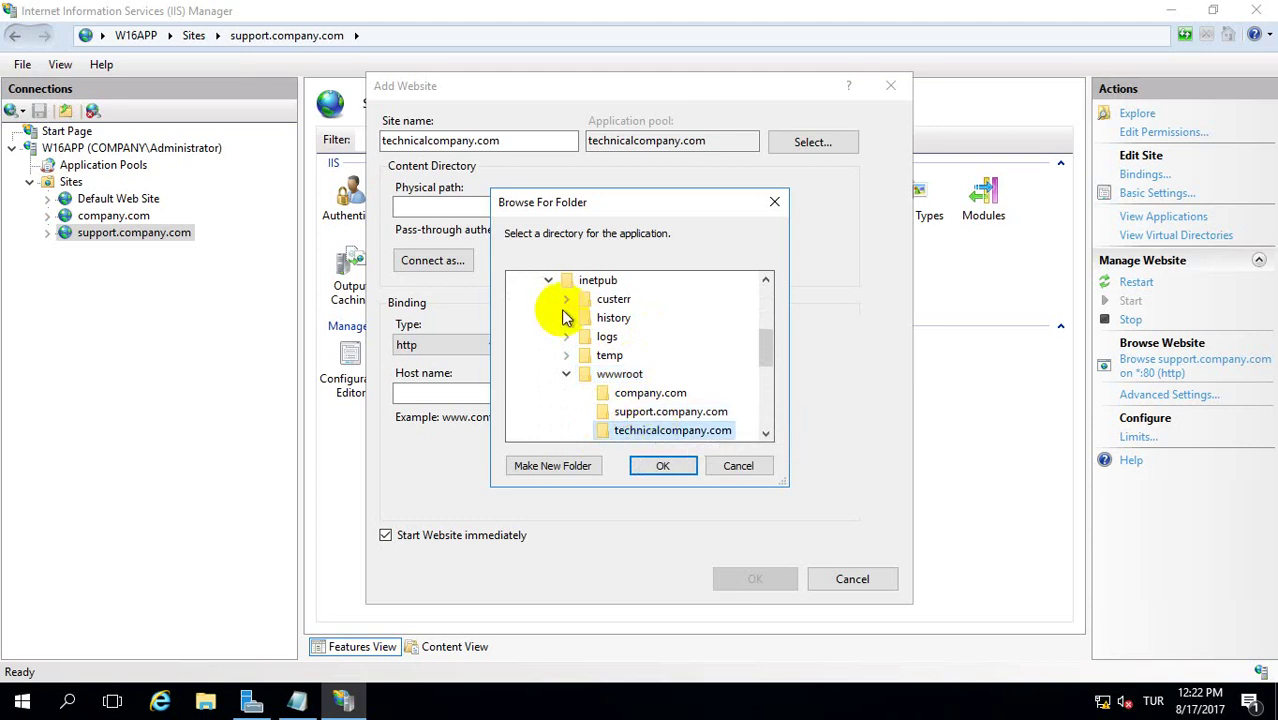
pyautogui.click(668, 466)
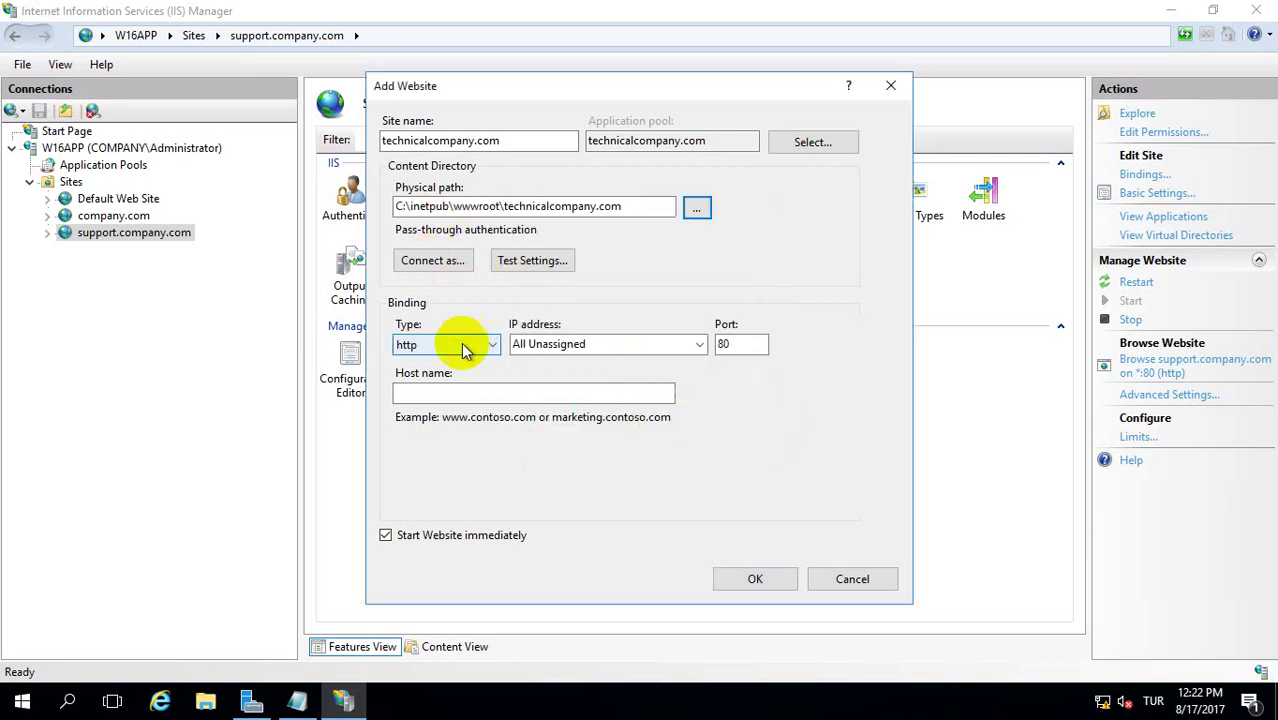
pyautogui.click(420, 392)
pyautogui.write('www.technicalcompany.com')
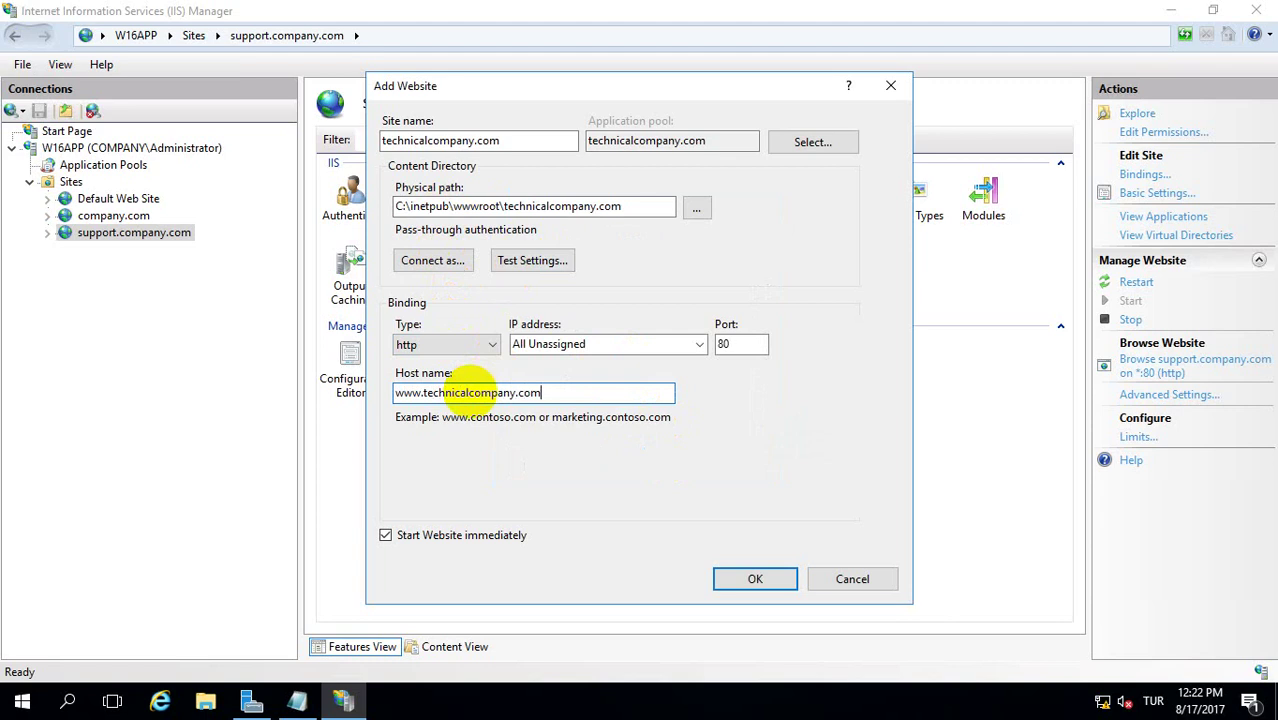
pyautogui.click(530, 261)
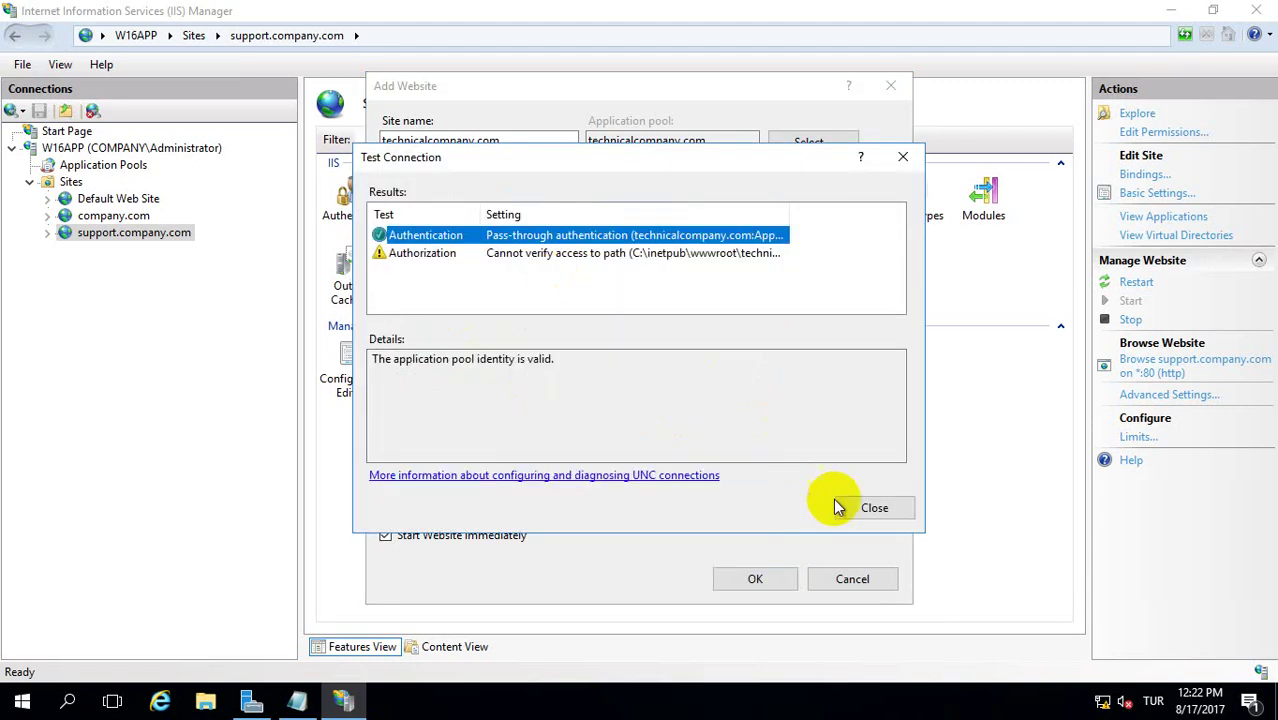
pyautogui.click(868, 510)
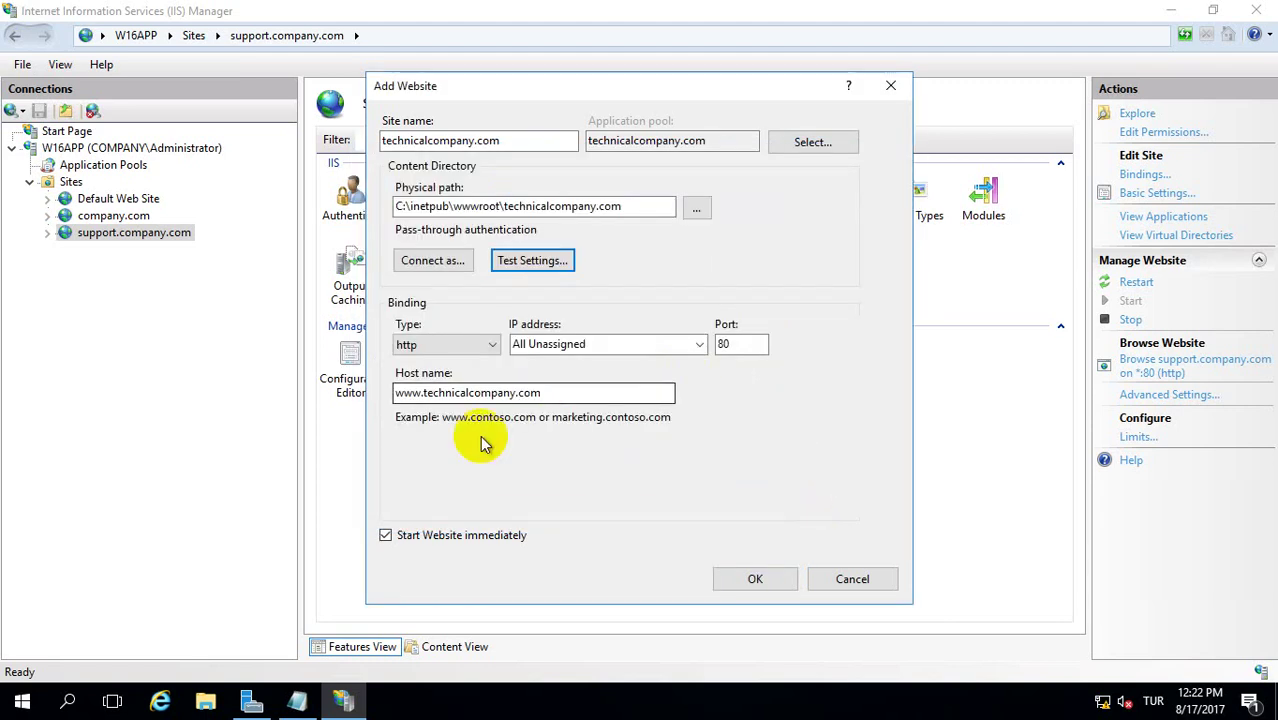
pyautogui.click(755, 579)
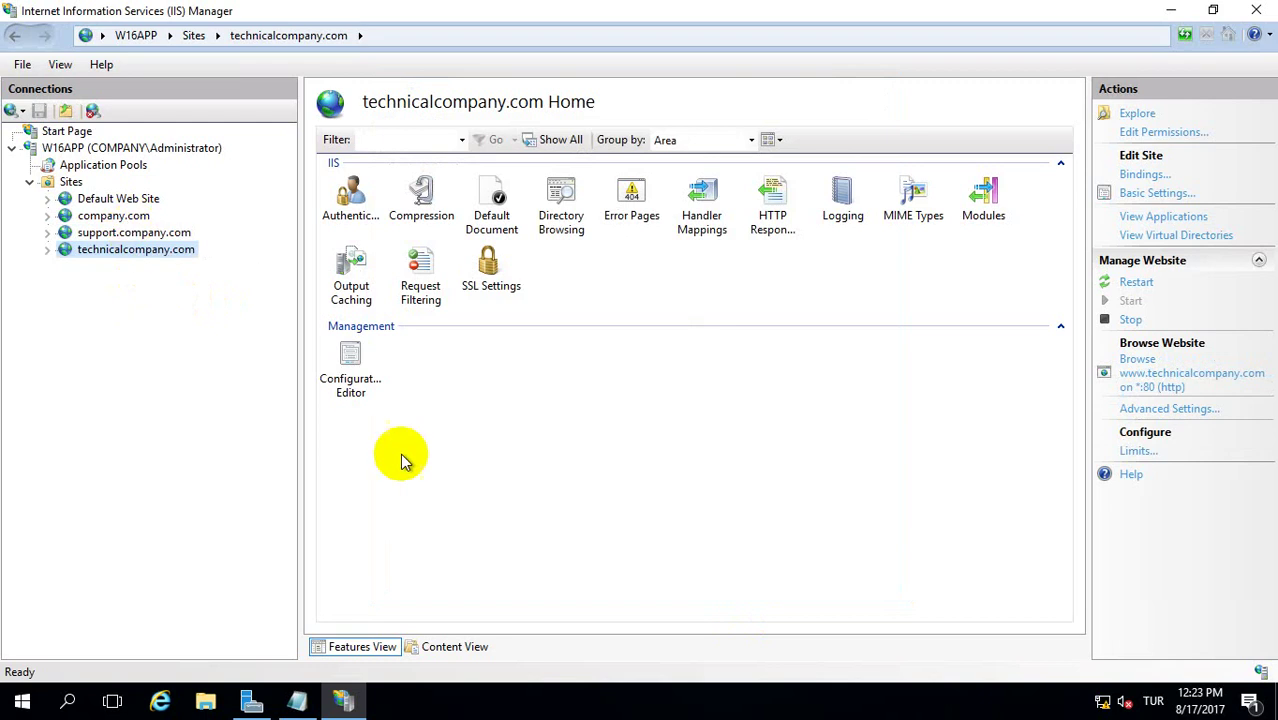
pyautogui.click(485, 464)
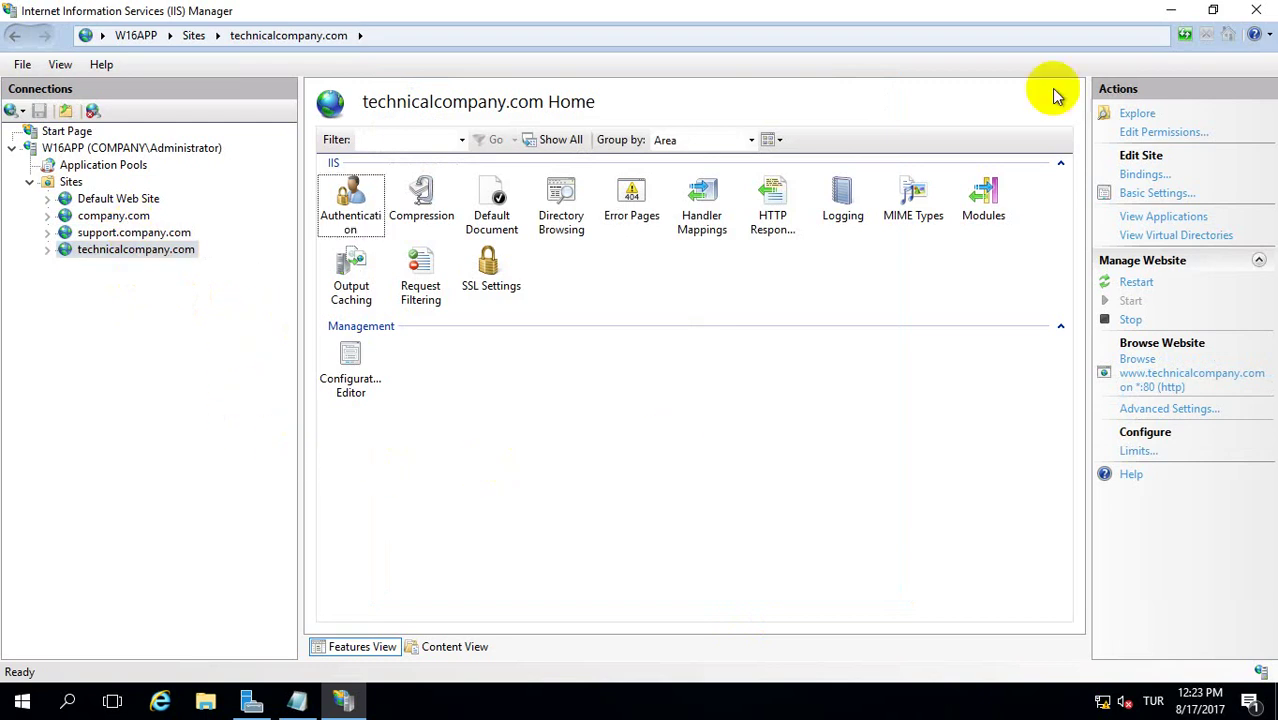
pyautogui.click(1170, 12)
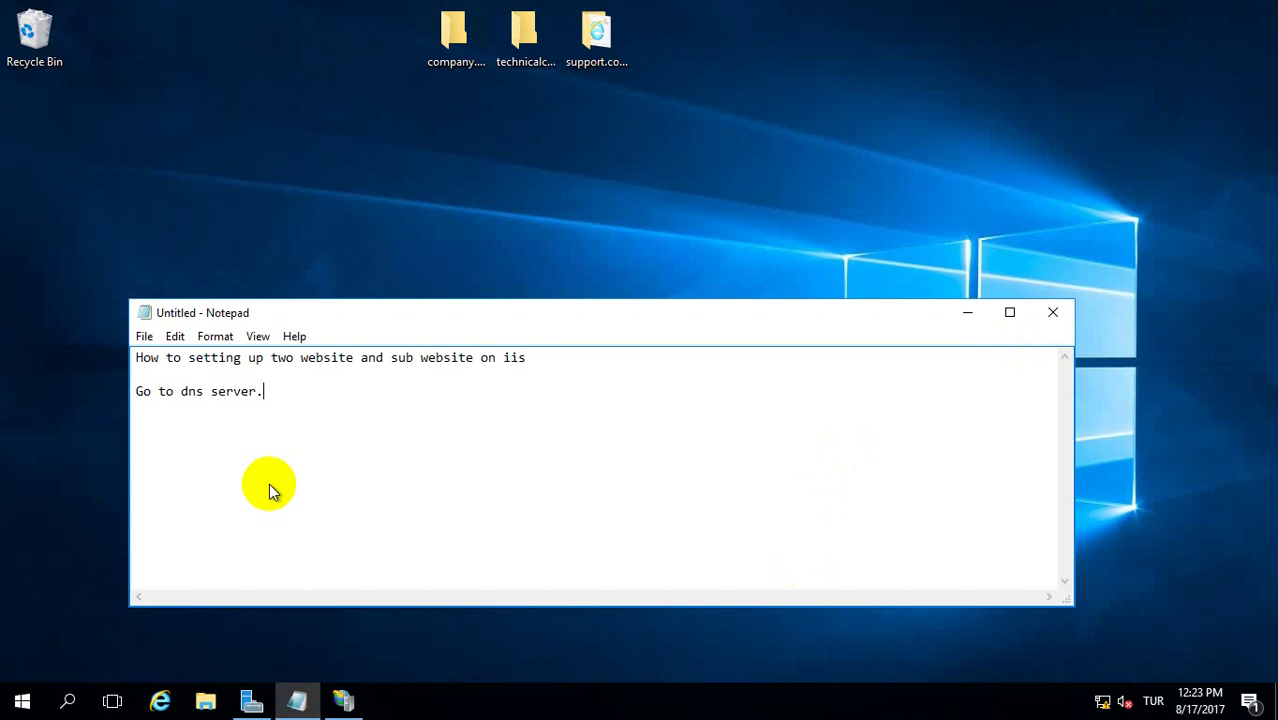
pyautogui.click(161, 699)
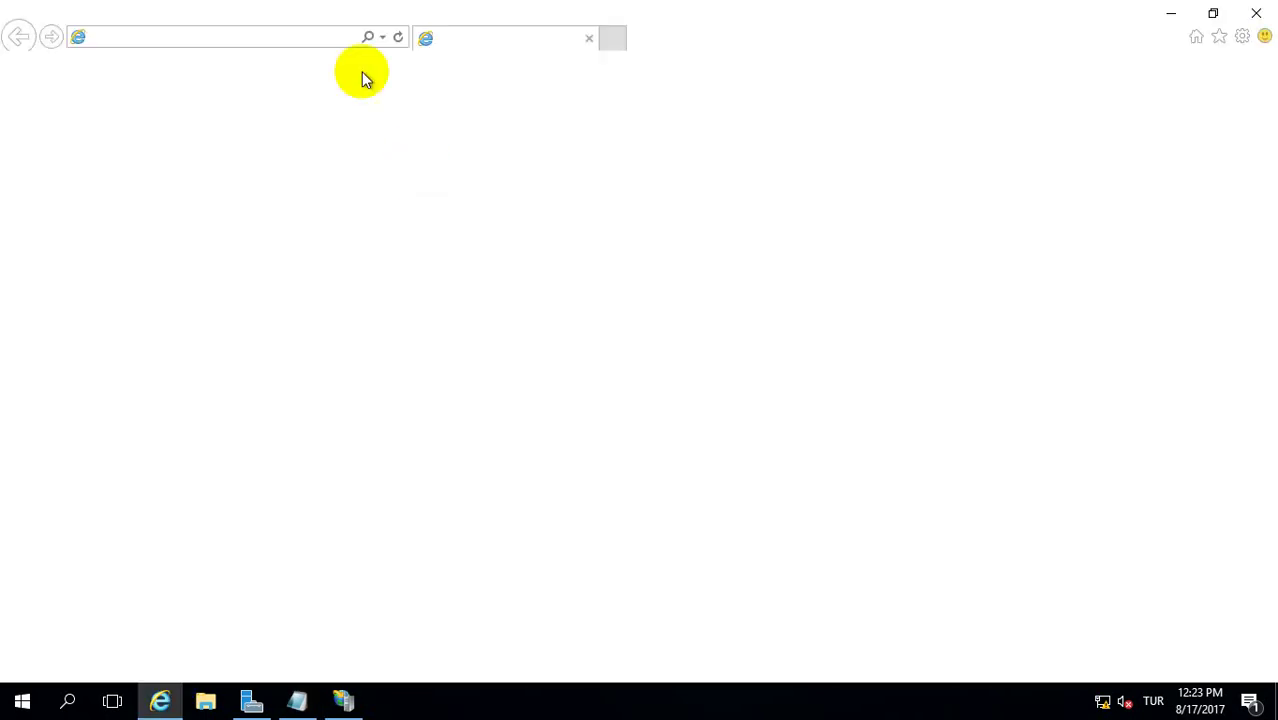
pyautogui.click(277, 37)
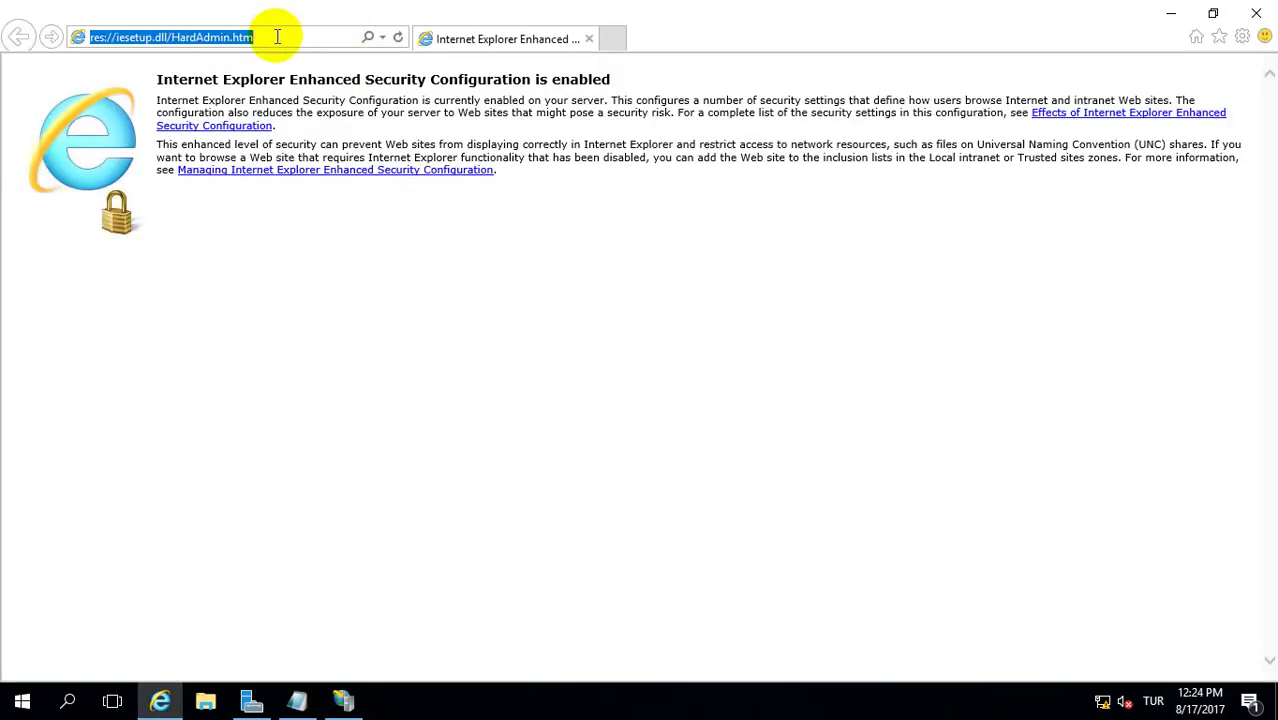
pyautogui.write('local')
pyautogui.press('Return')
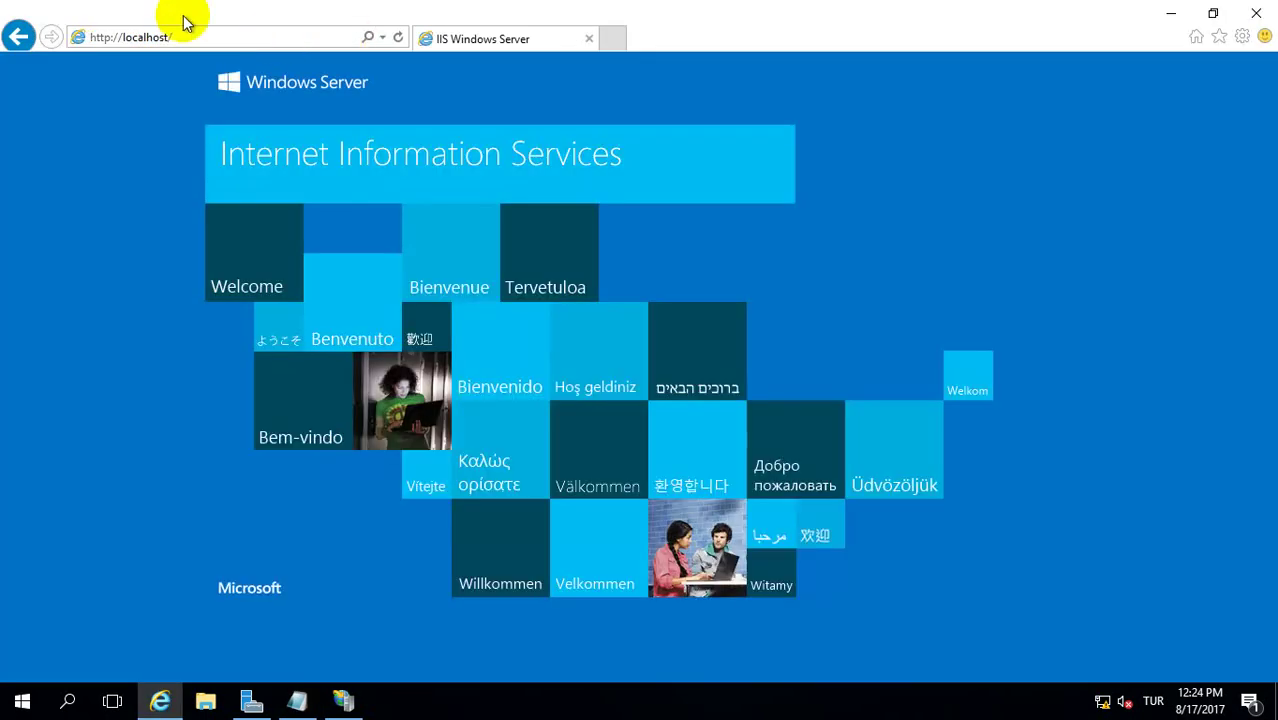
pyautogui.click(172, 40)
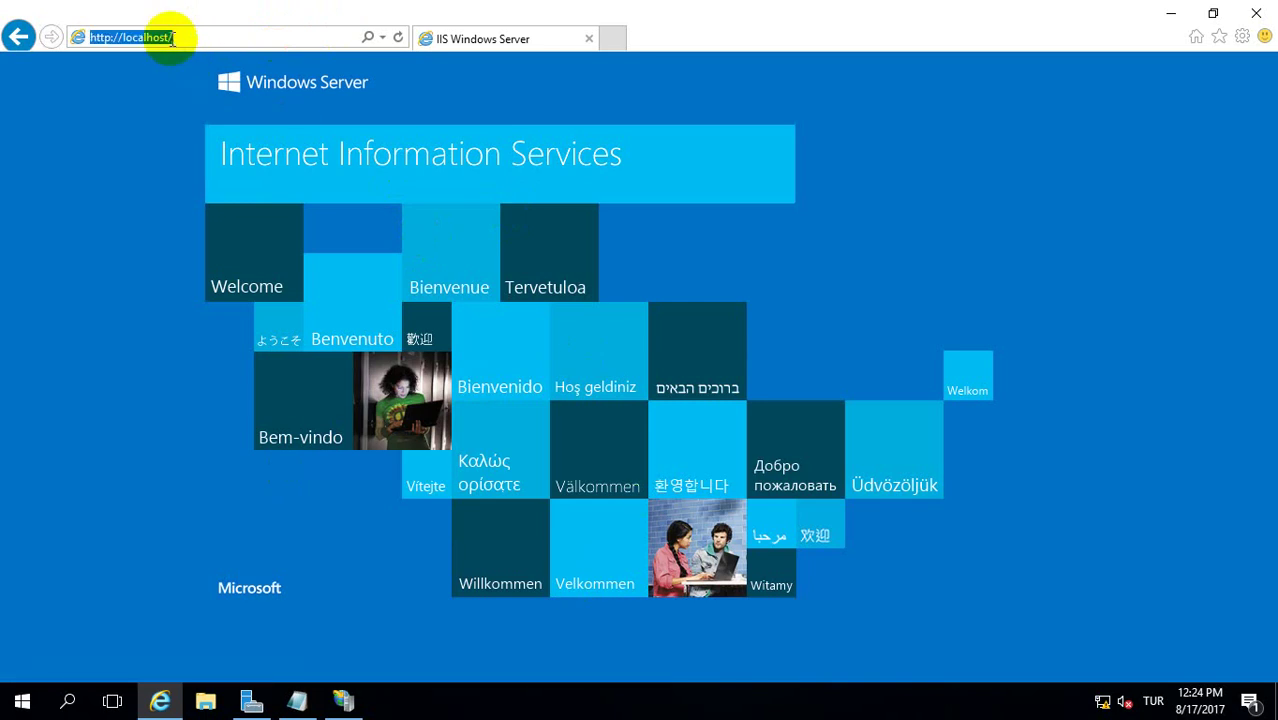
pyautogui.write('www.')
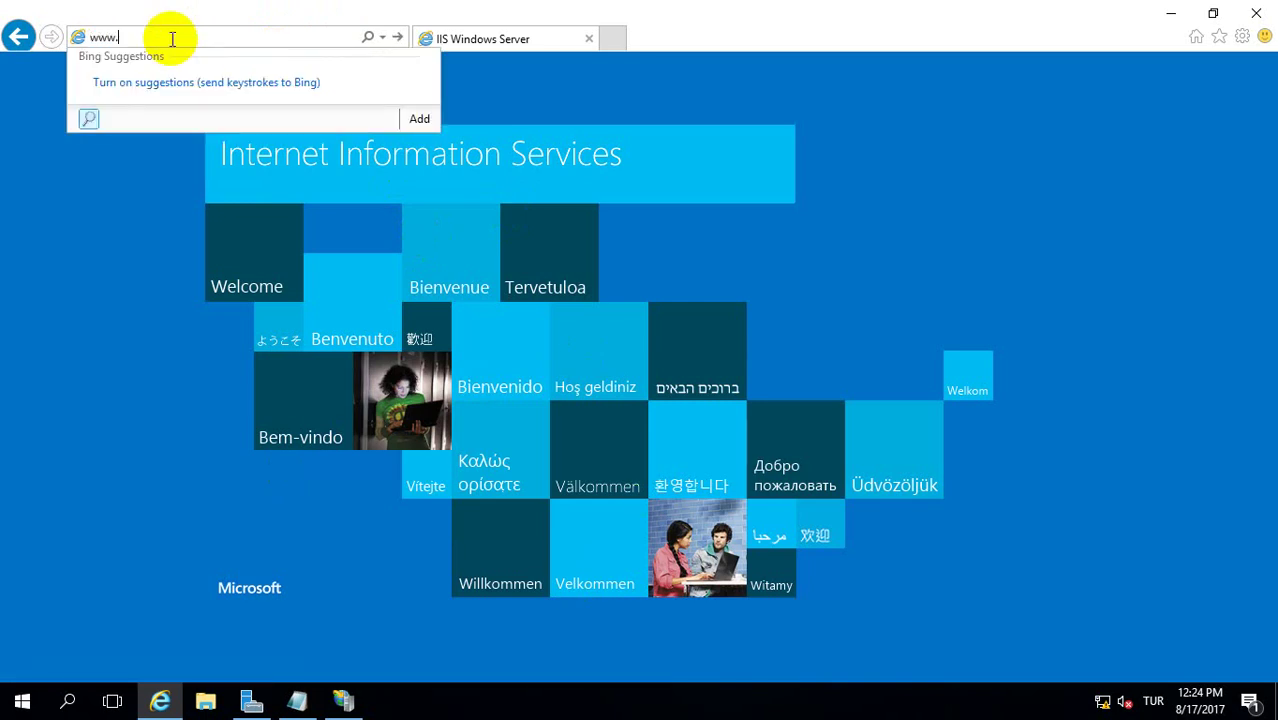
pyautogui.write('company.com')
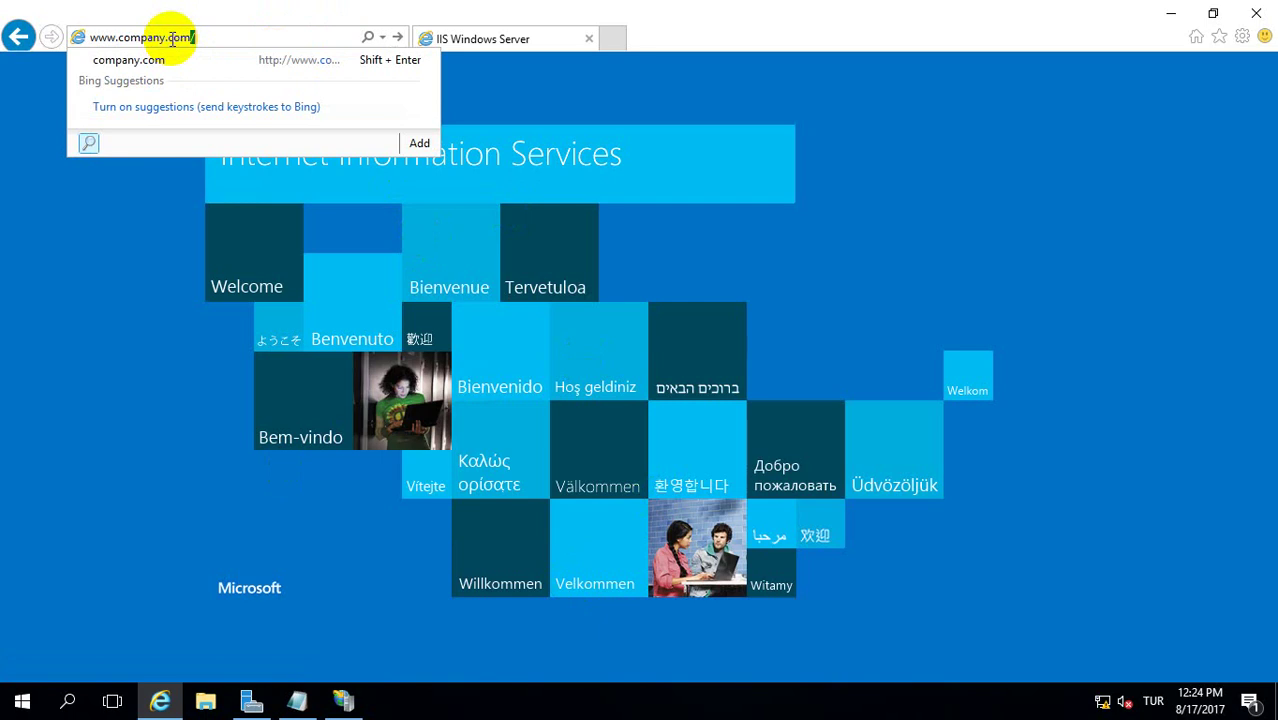
pyautogui.press('Return')
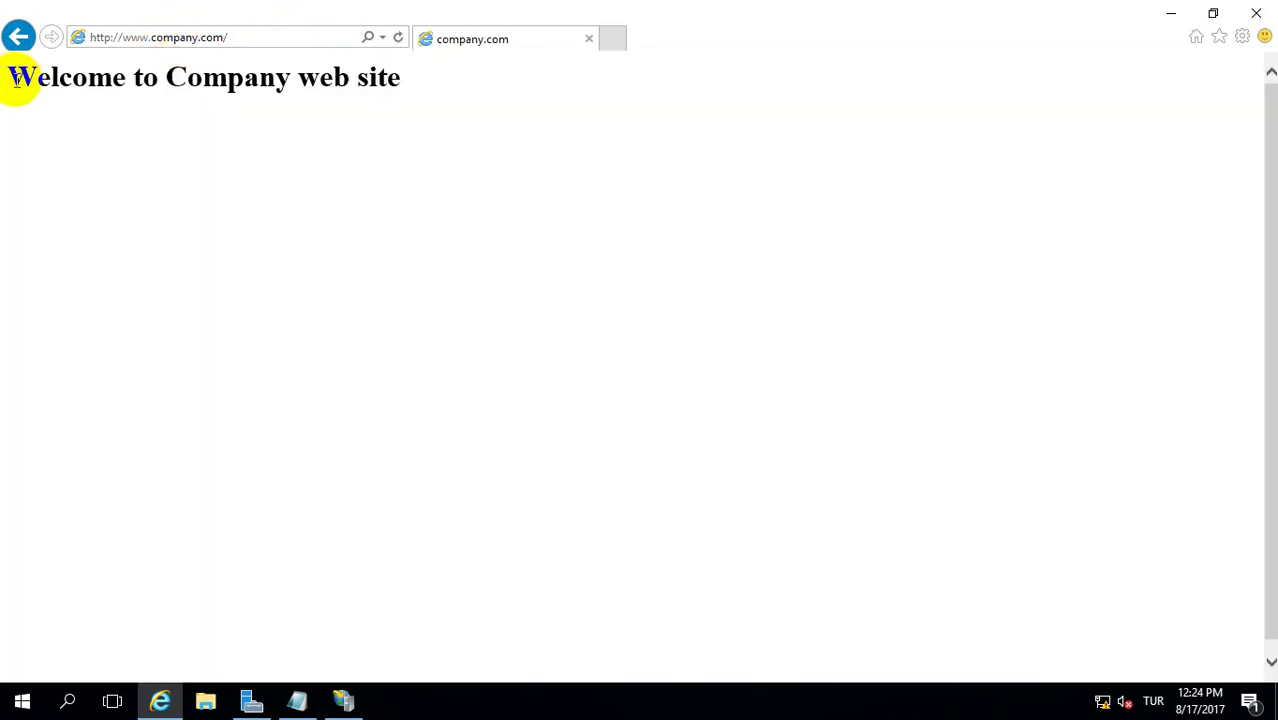
pyautogui.moveTo(16, 80); pyautogui.dragTo(422, 82)
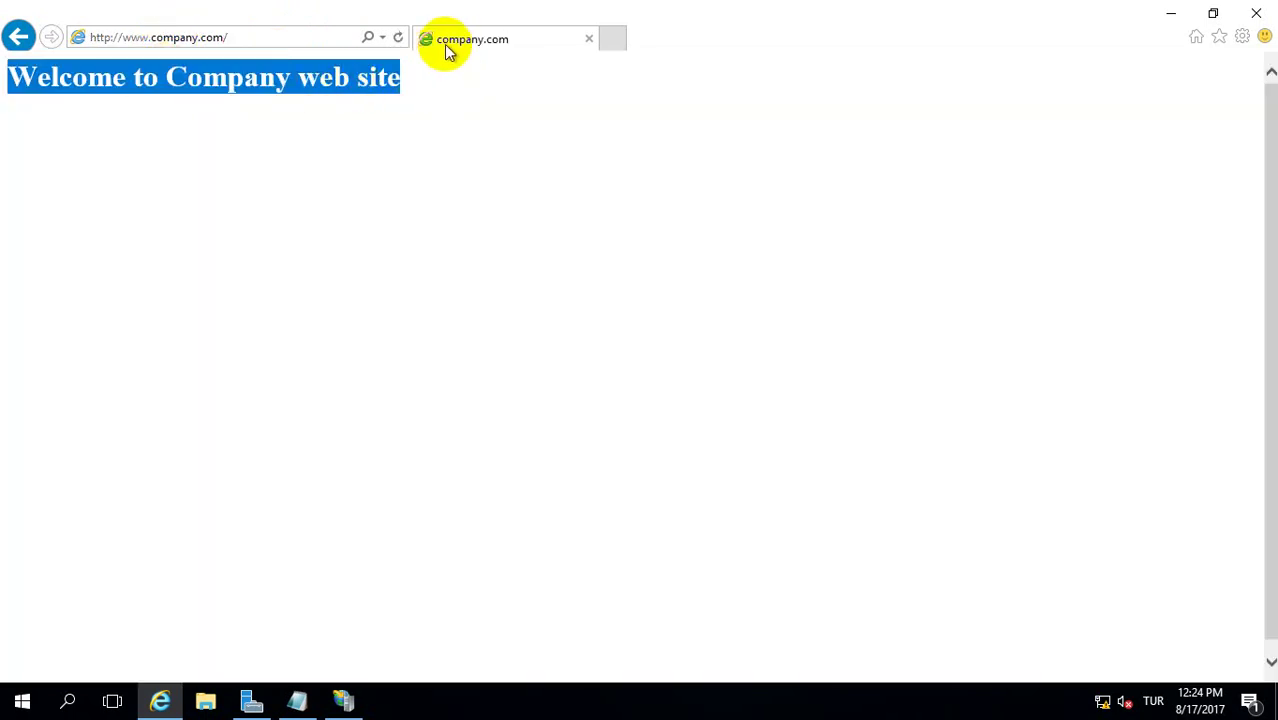
pyautogui.click(160, 38)
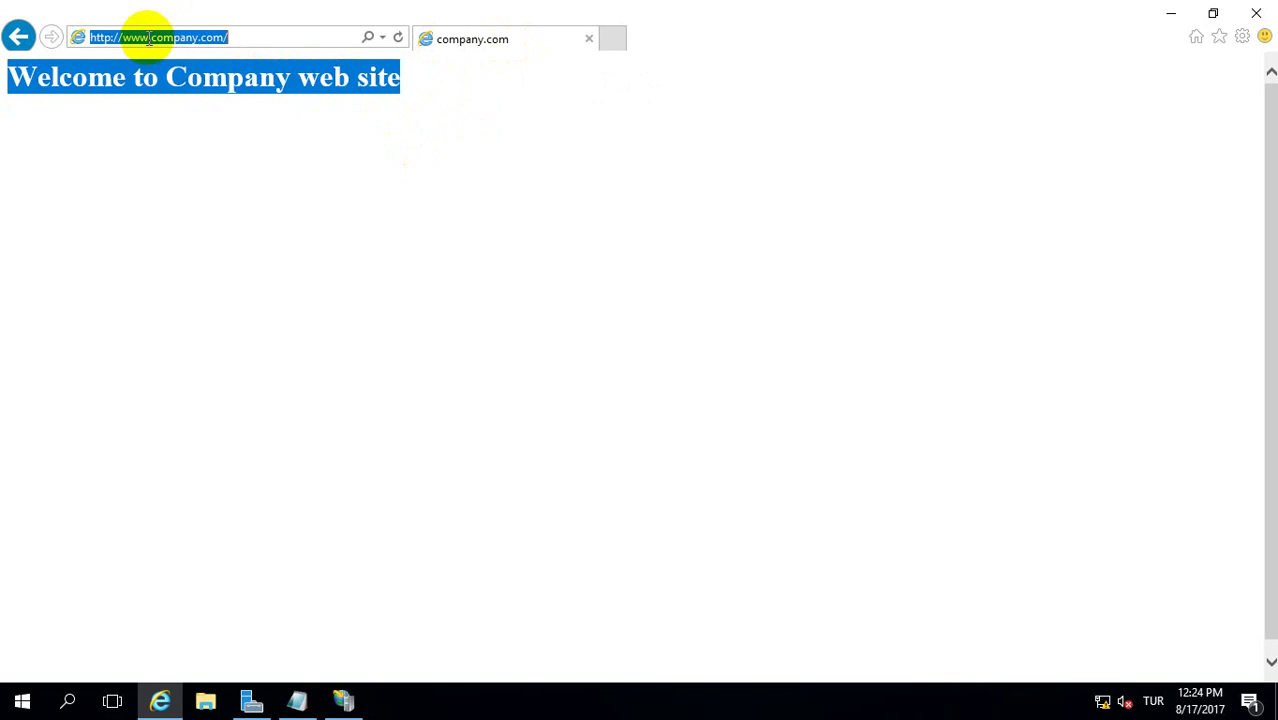
pyautogui.moveTo(122, 37); pyautogui.dragTo(348, 40)
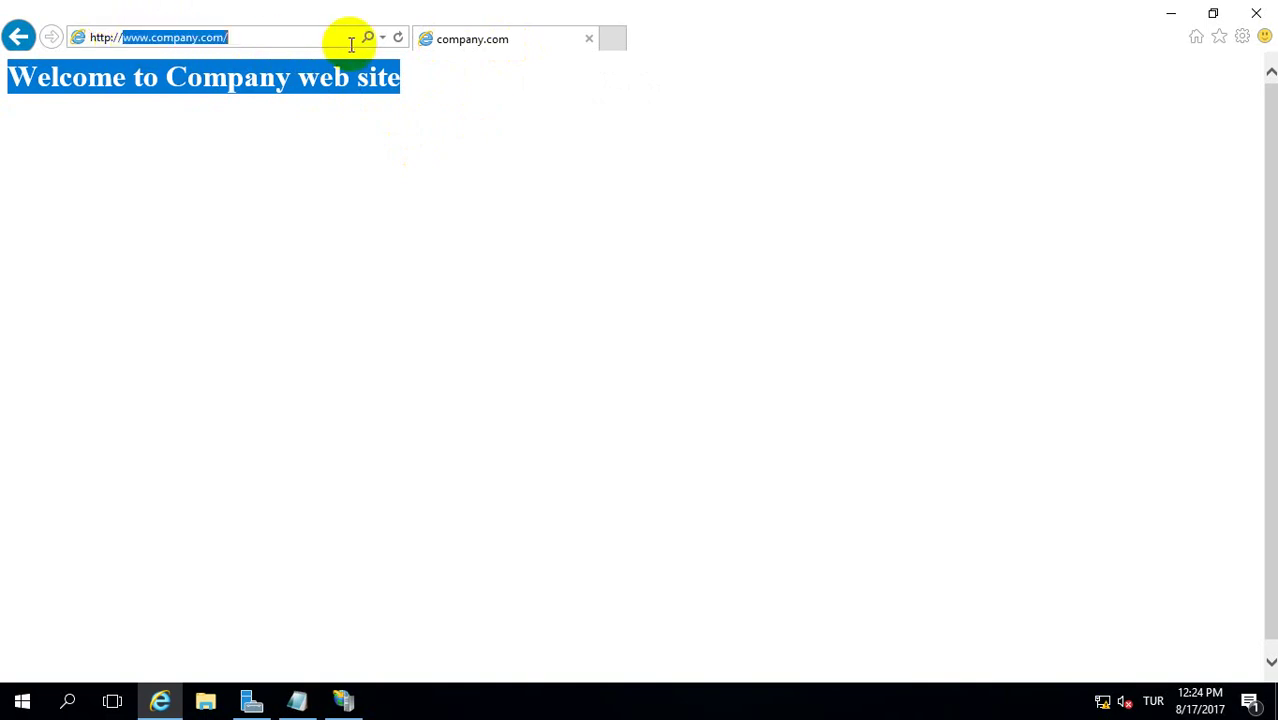
pyautogui.write('su')
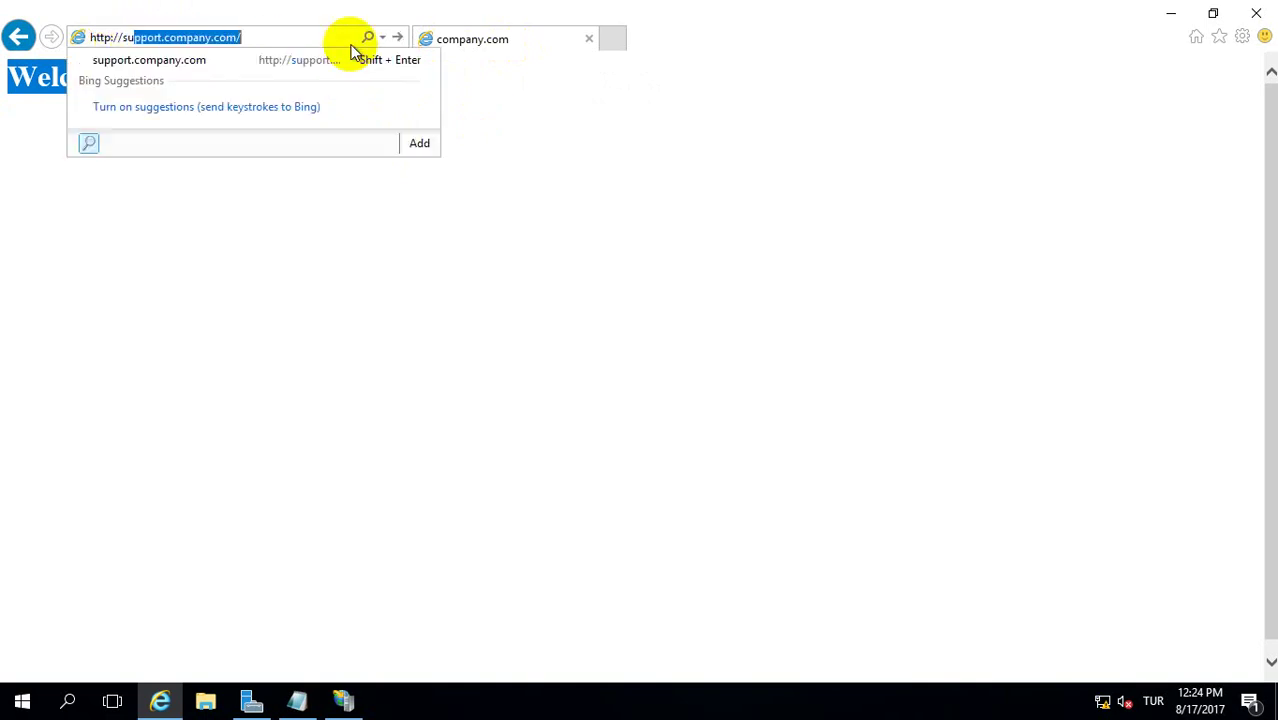
pyautogui.write('pport.company.com')
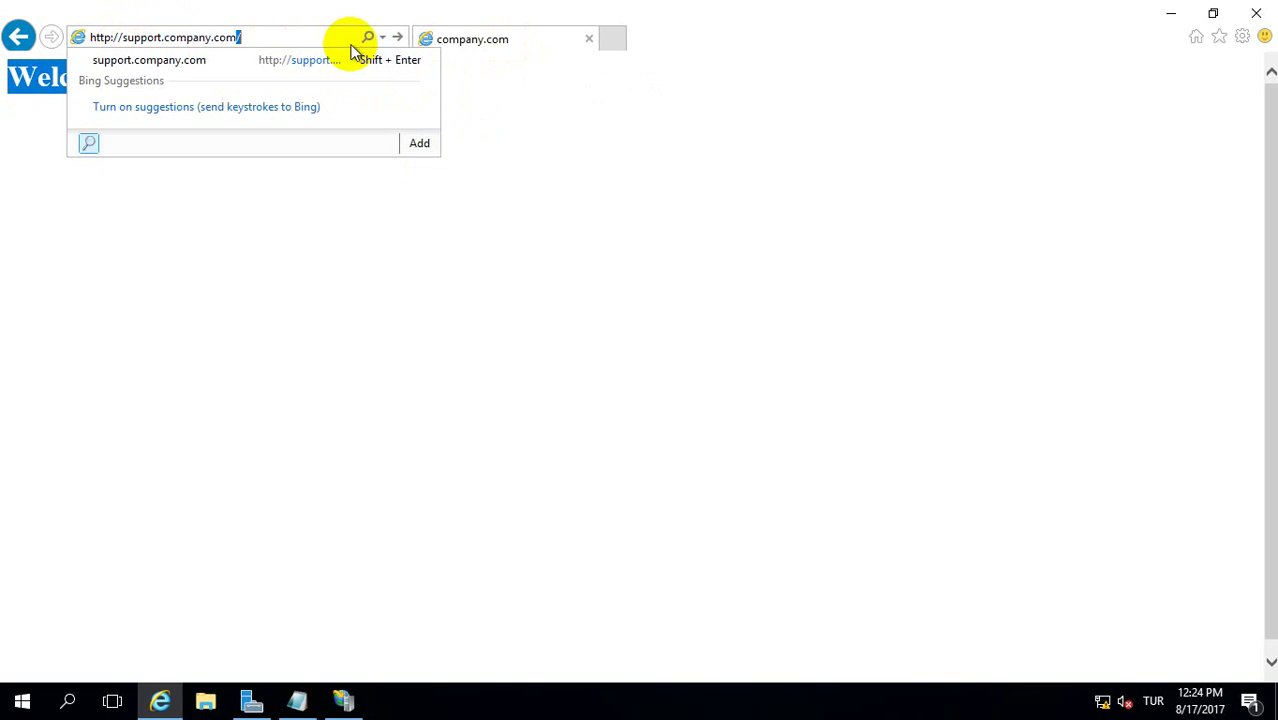
pyautogui.press('Return')
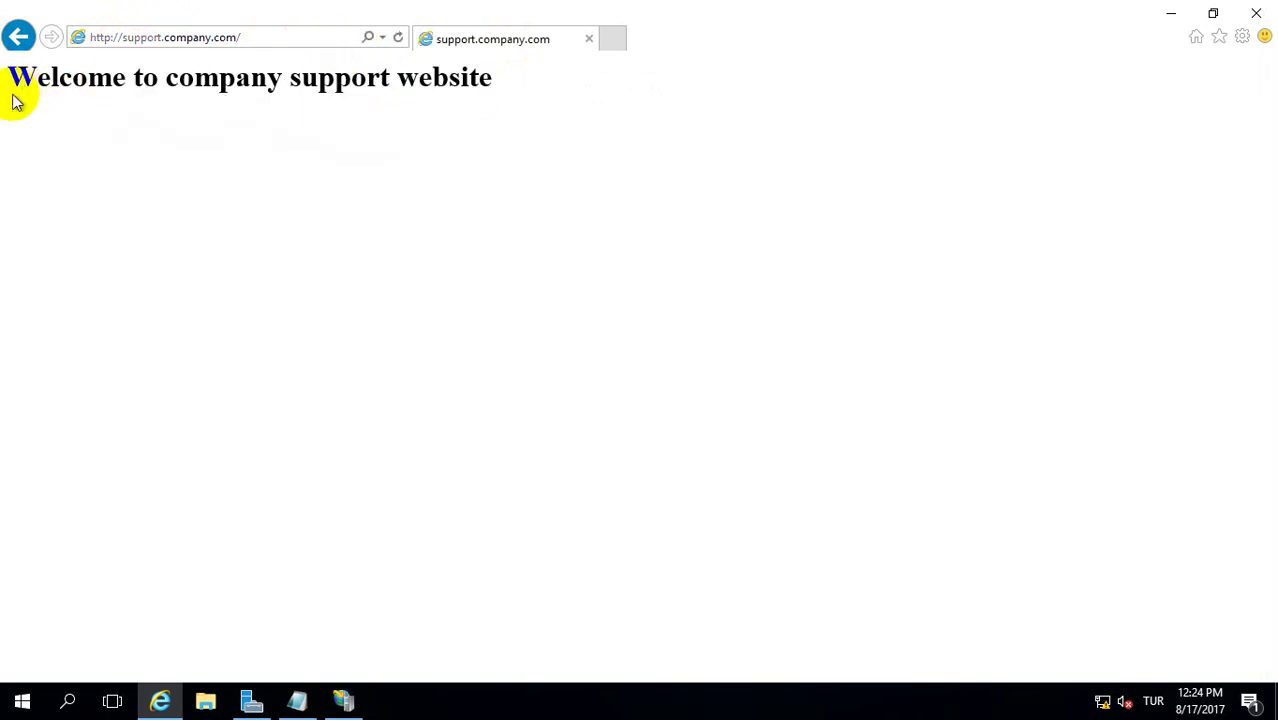
pyautogui.moveTo(16, 80); pyautogui.dragTo(222, 77)
pyautogui.doubleClick(242, 80)
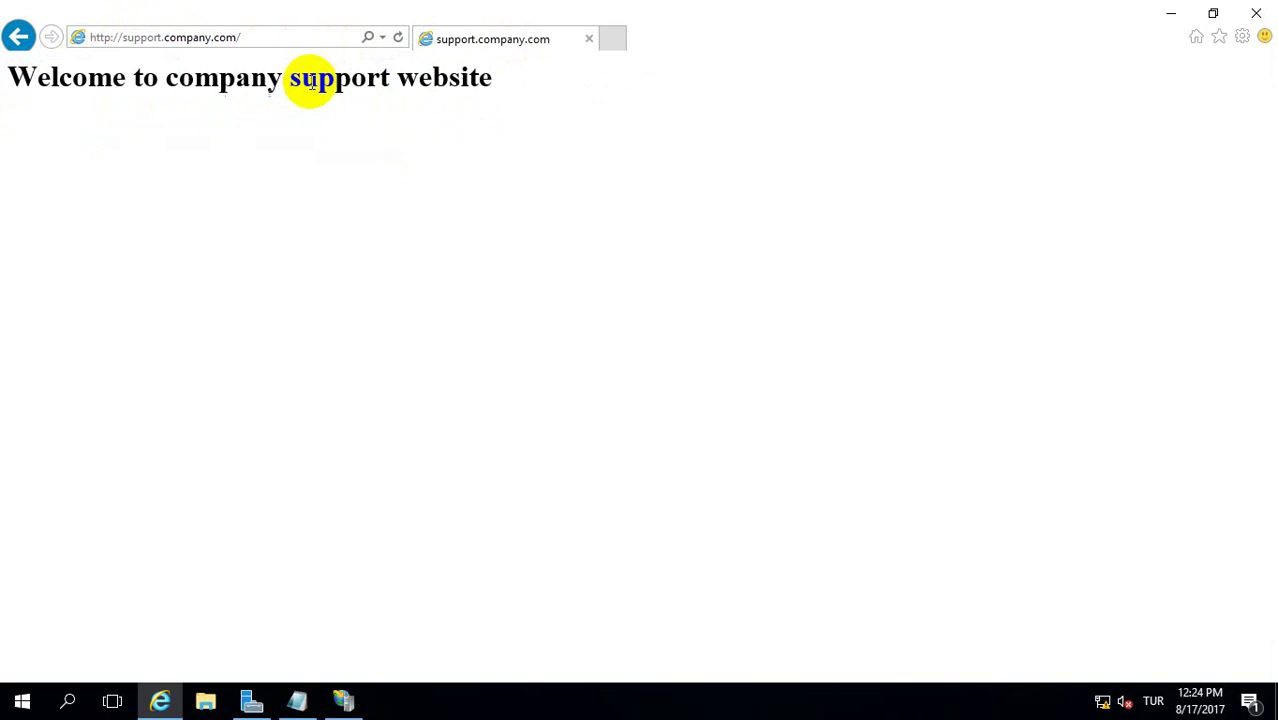
pyautogui.doubleClick(308, 78)
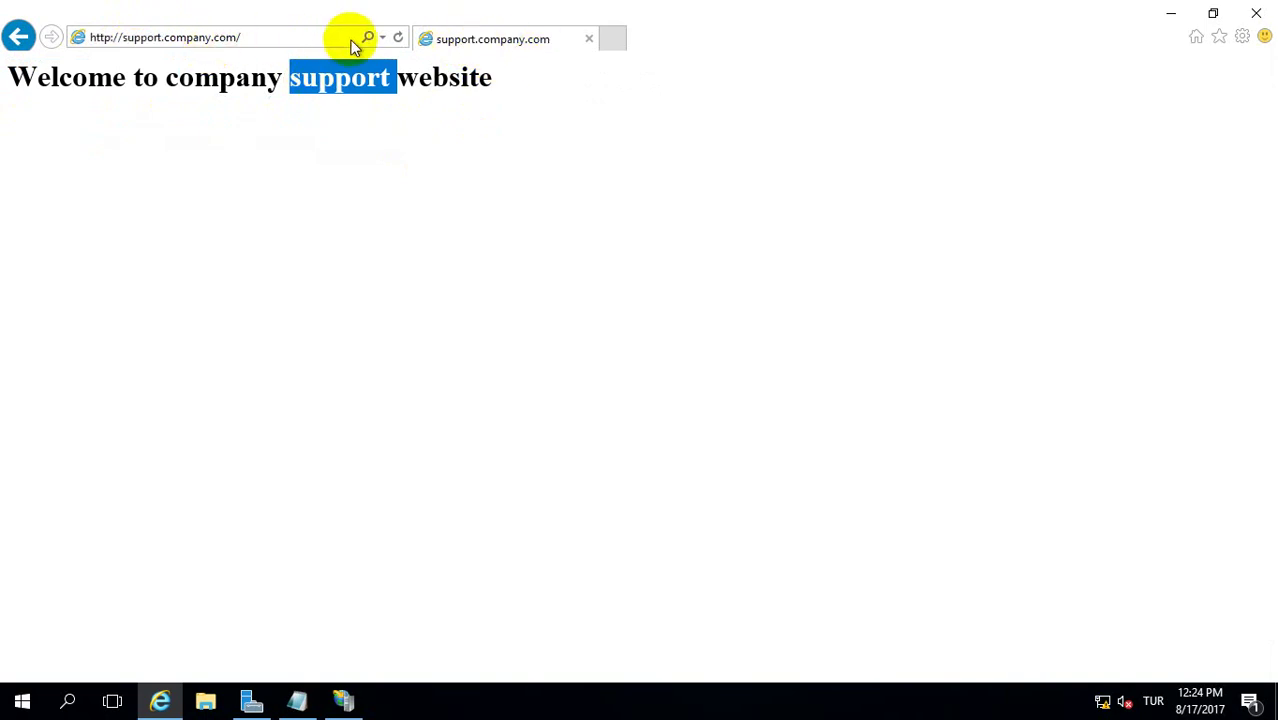
pyautogui.click(172, 38)
pyautogui.write('w')
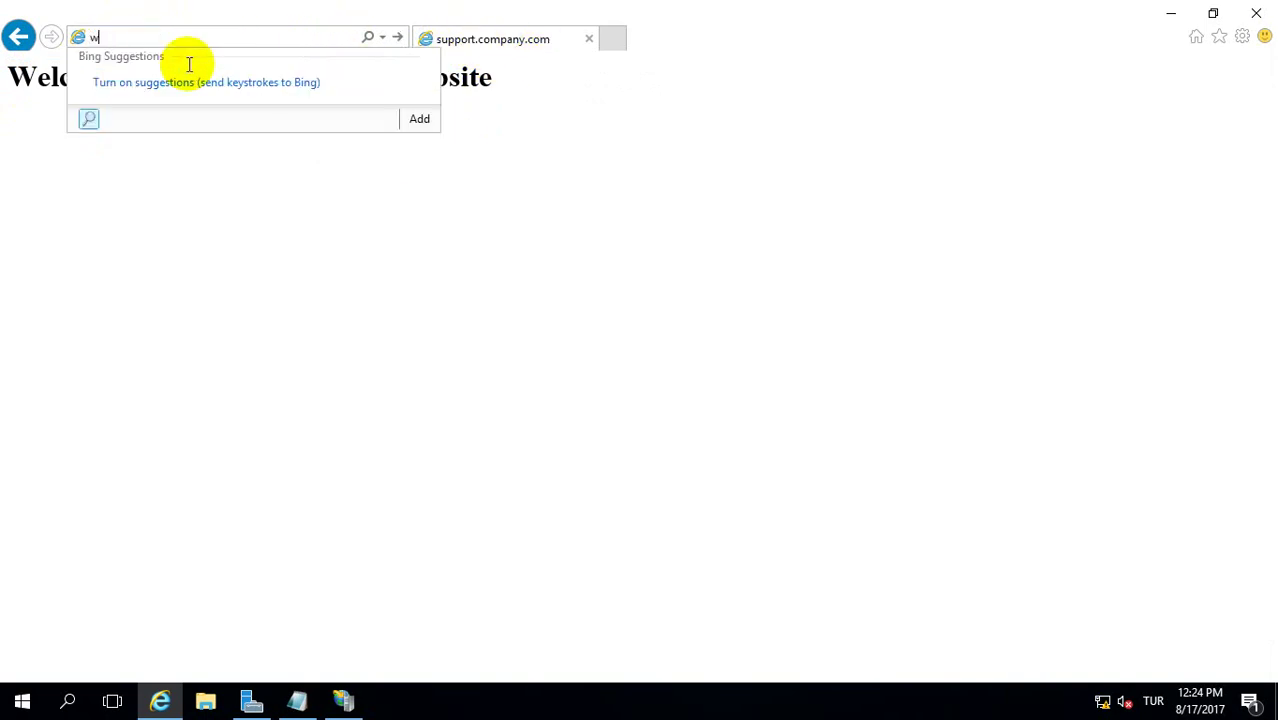
pyautogui.write('ww.technic')
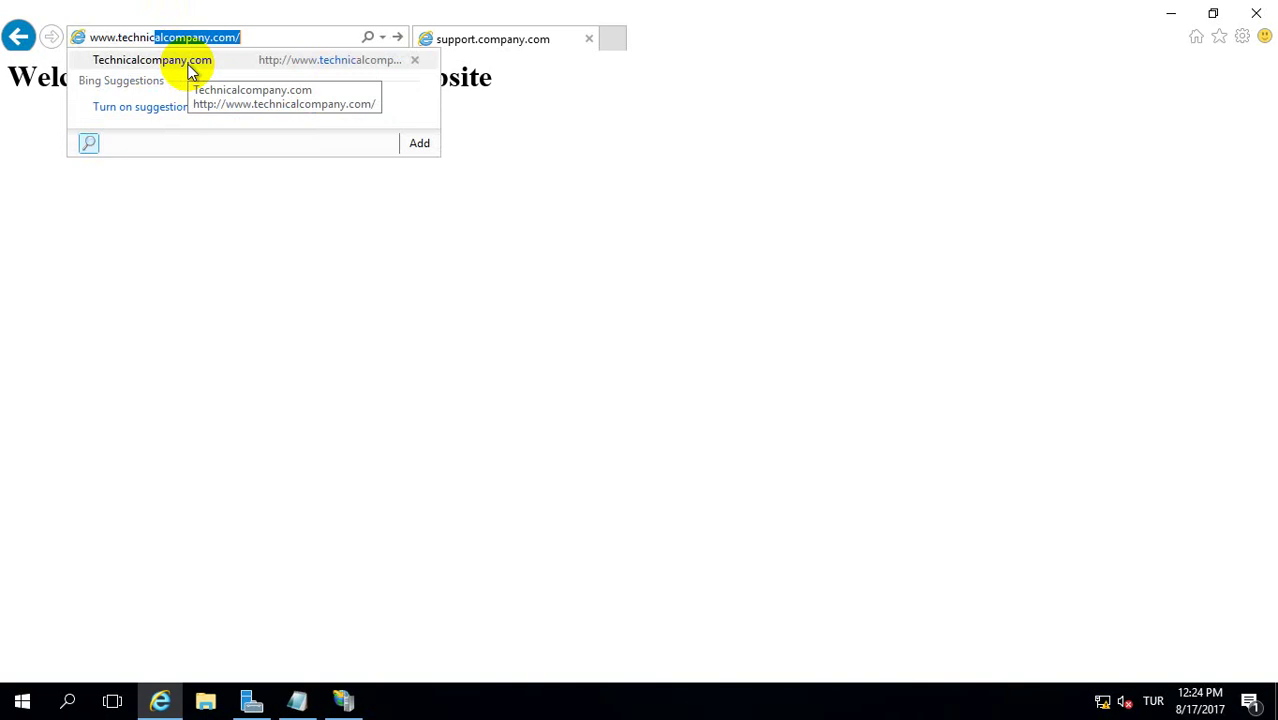
pyautogui.write('alcopm')
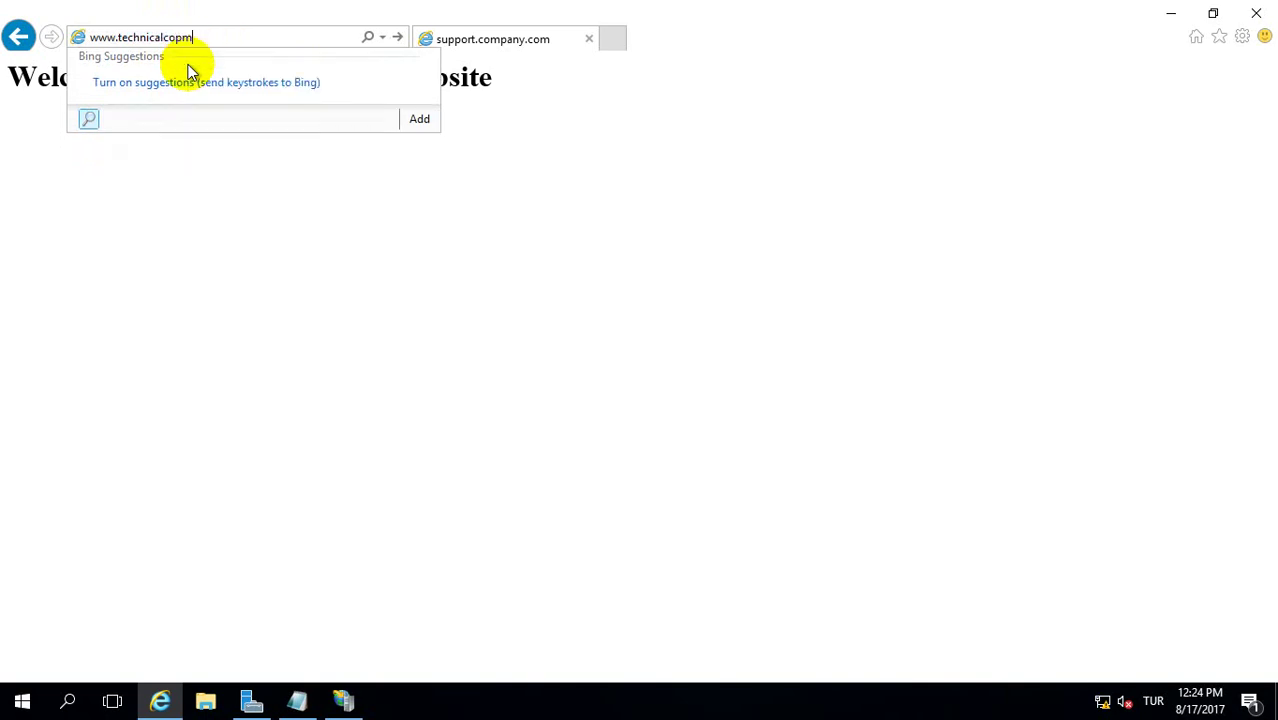
pyautogui.press('BackSpace')
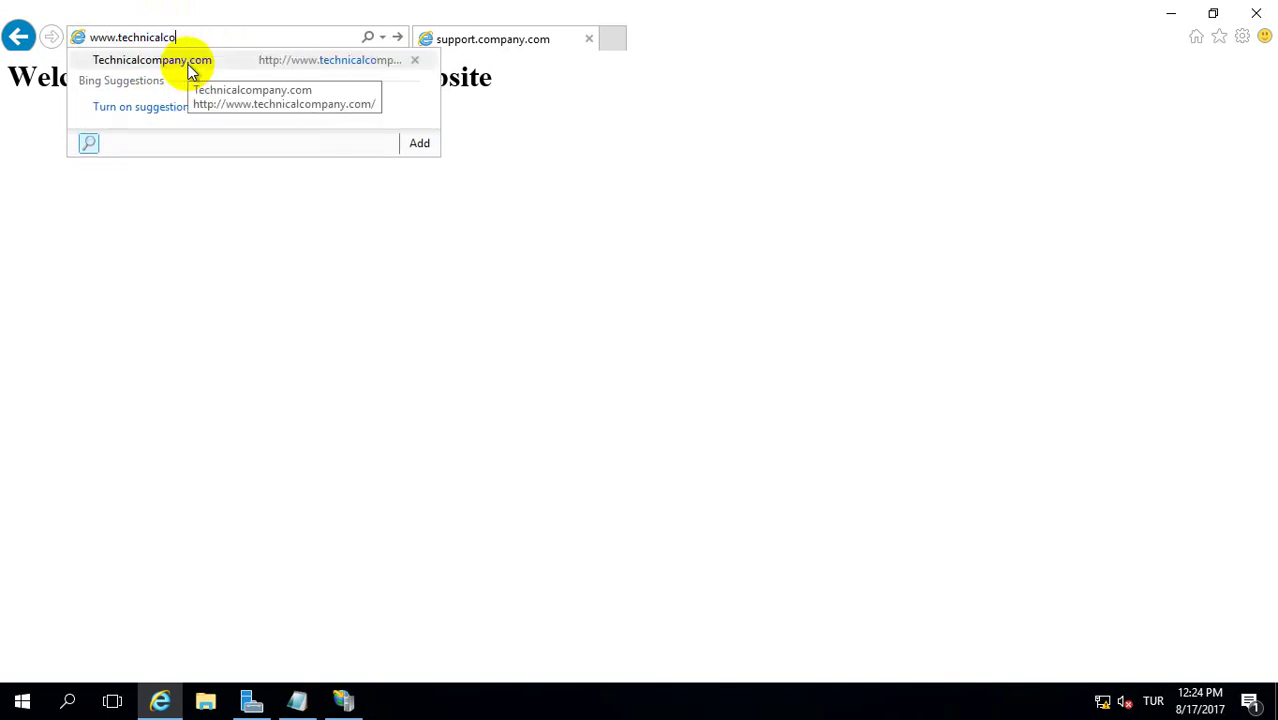
pyautogui.write('mpany.co')
pyautogui.click(190, 64)
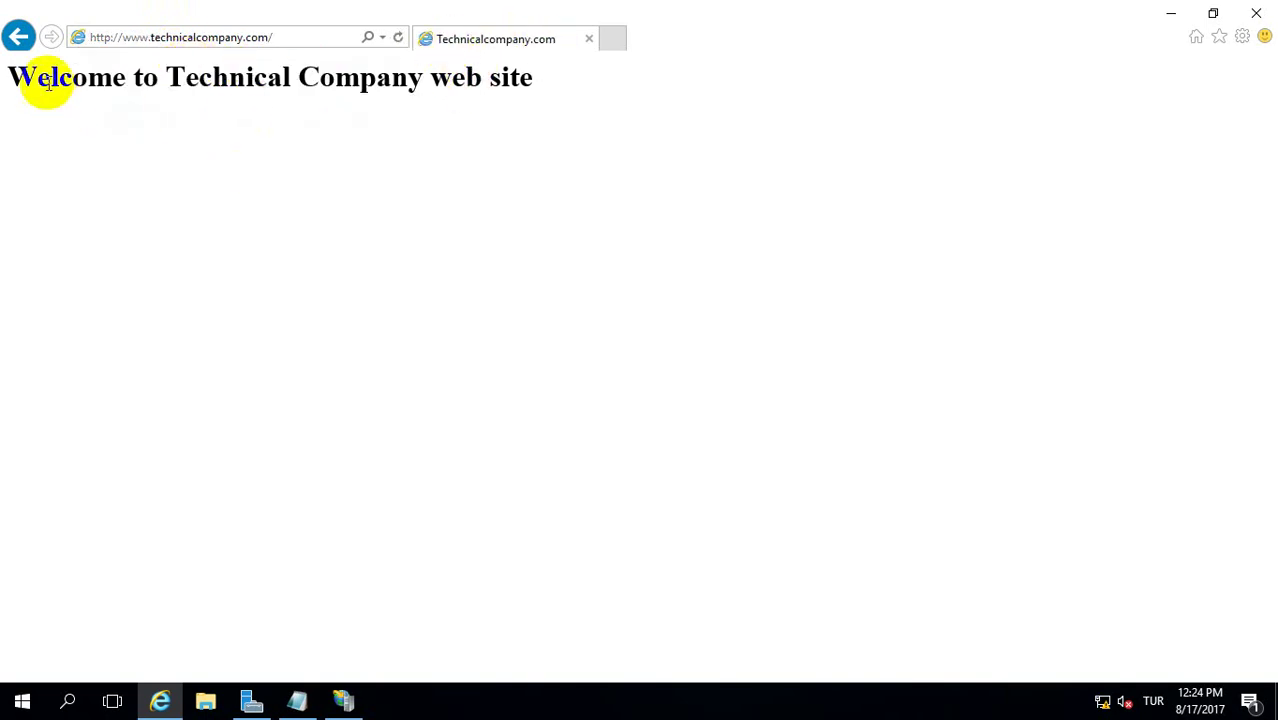
pyautogui.moveTo(8, 77); pyautogui.dragTo(446, 92)
pyautogui.tripleClick(445, 91)
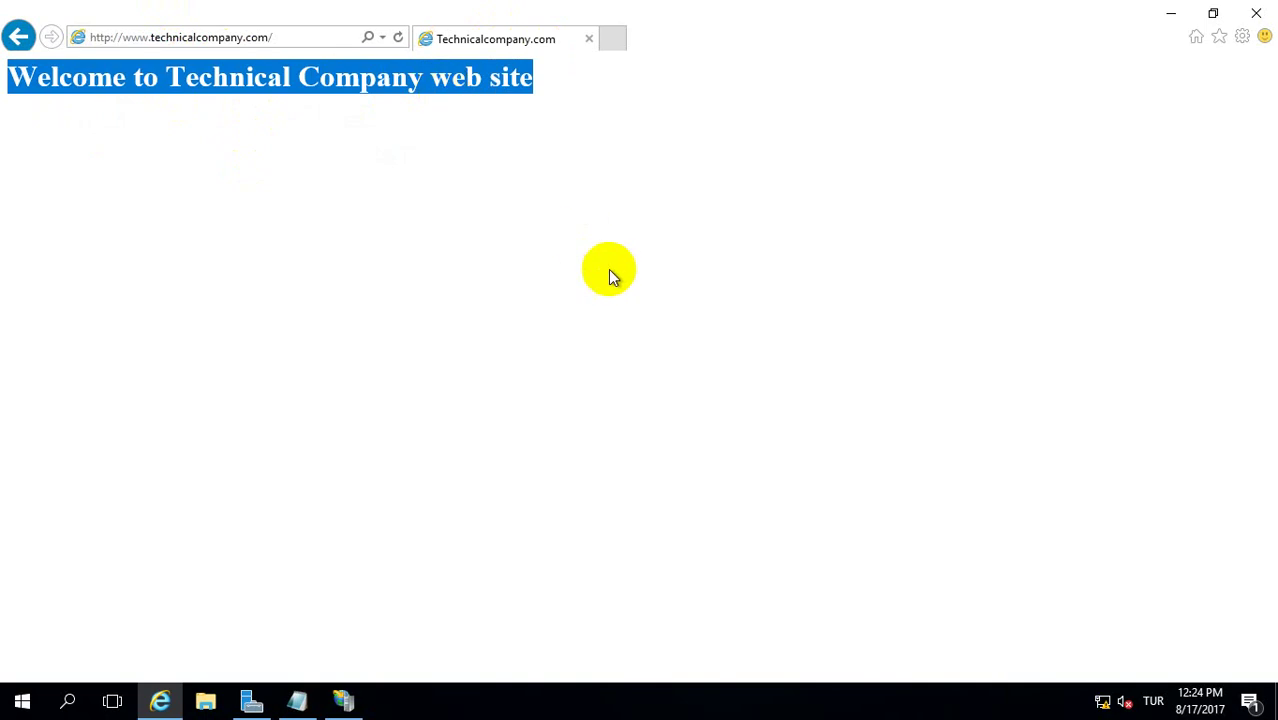
pyautogui.click(953, 188)
pyautogui.click(1249, 14)
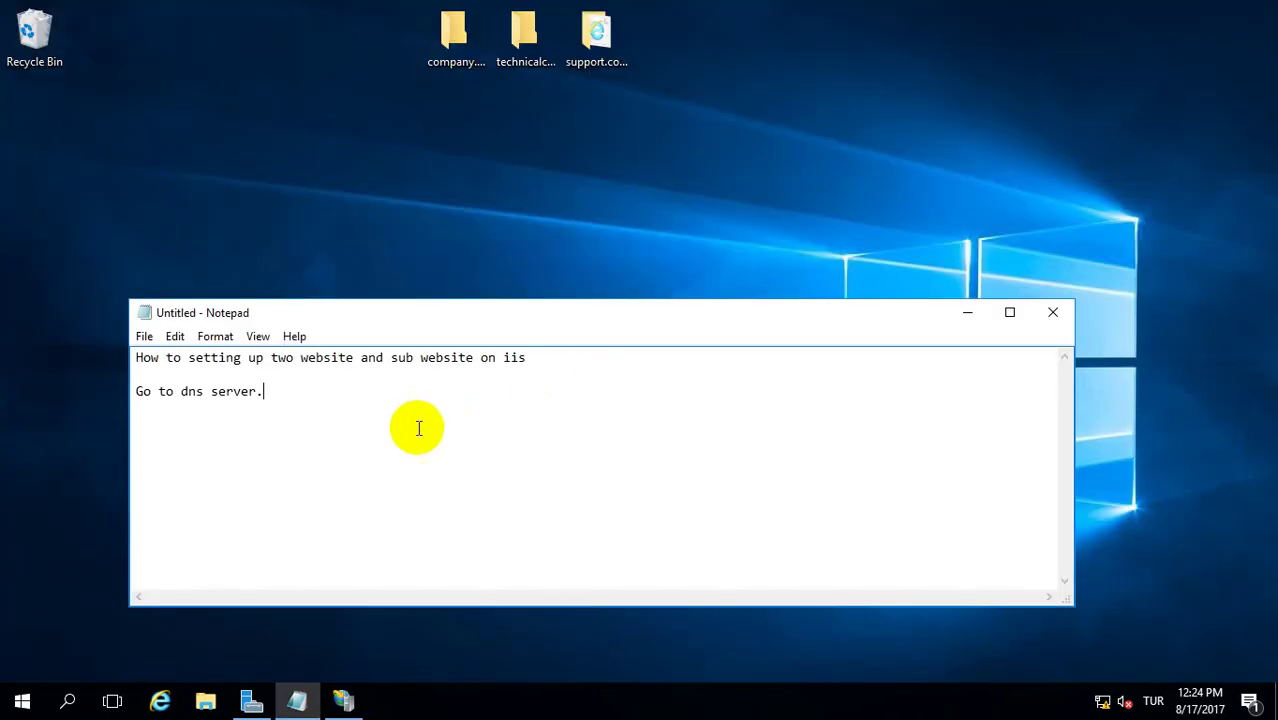